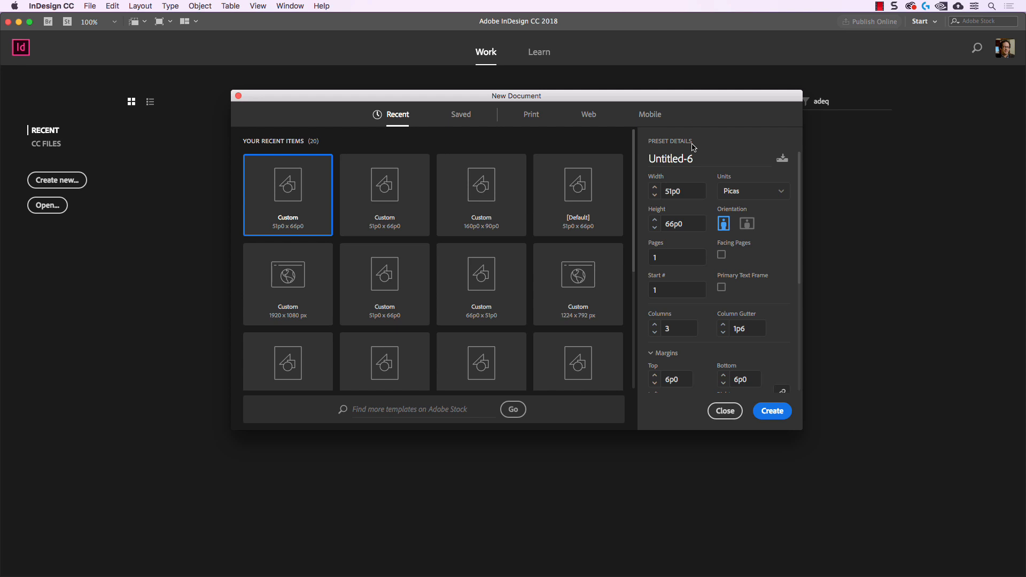
Choose the print Letter preset for the new document, with units in inches and facing pages turned off.
left_click(531, 116)
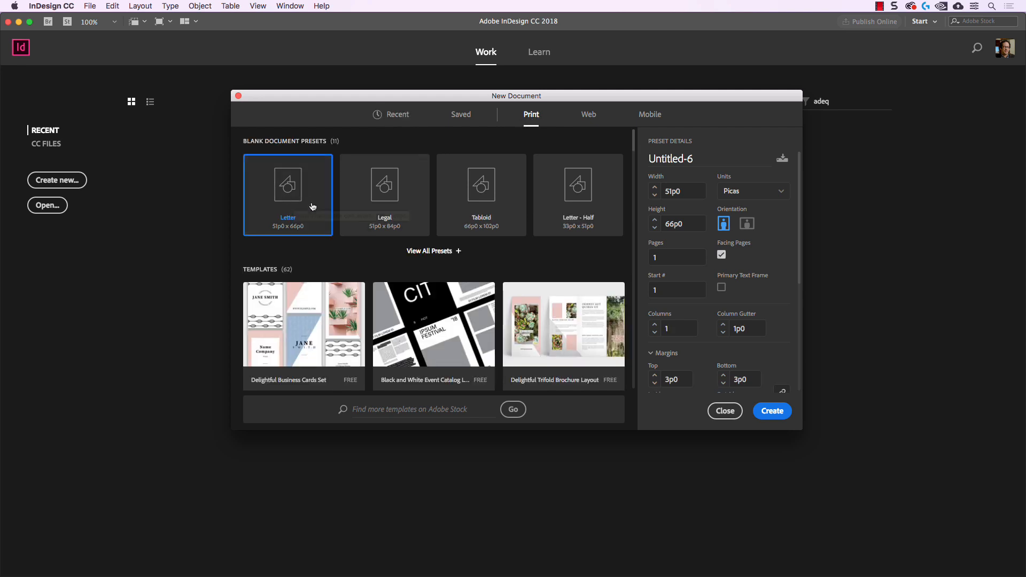
left_click(765, 194)
left_click(757, 246)
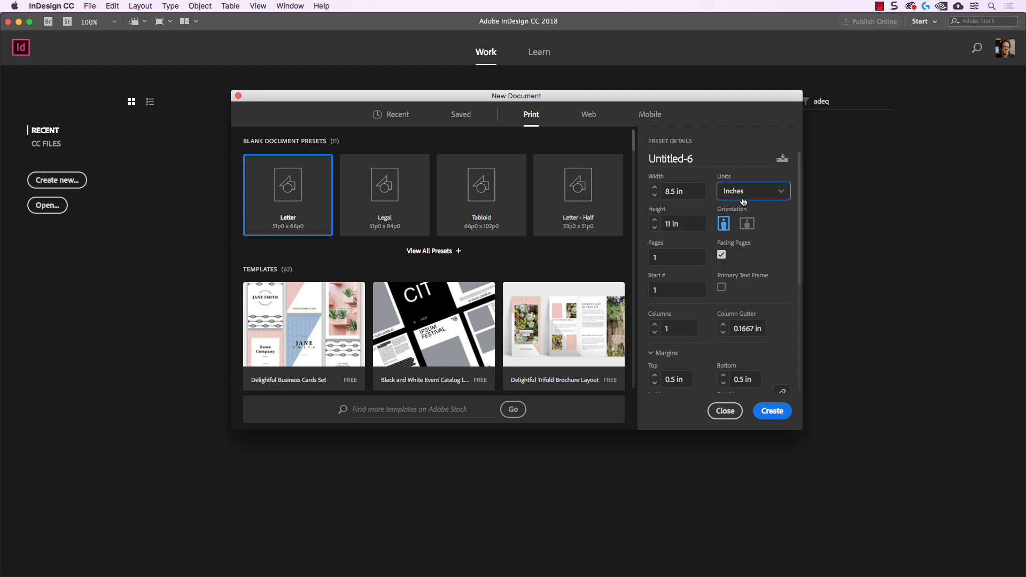
left_click(721, 256)
Create the document with 3 columns, a 0.25 in gutter, 1 in margins and a 0.125 in bleed on all sides.
scroll(764, 258, "down", 5)
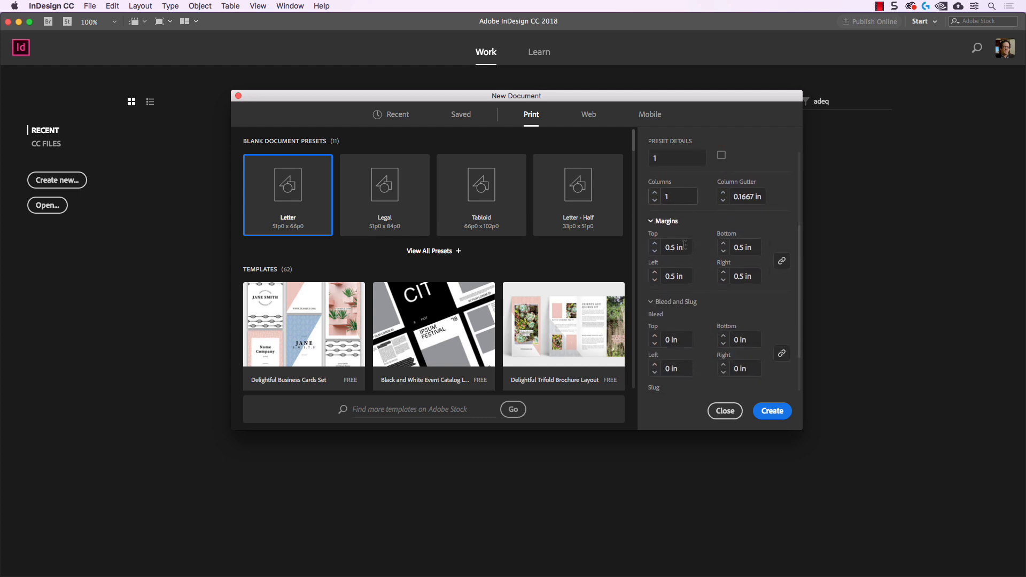
scroll(694, 345, "down", 2)
scroll(694, 345, "up", 1)
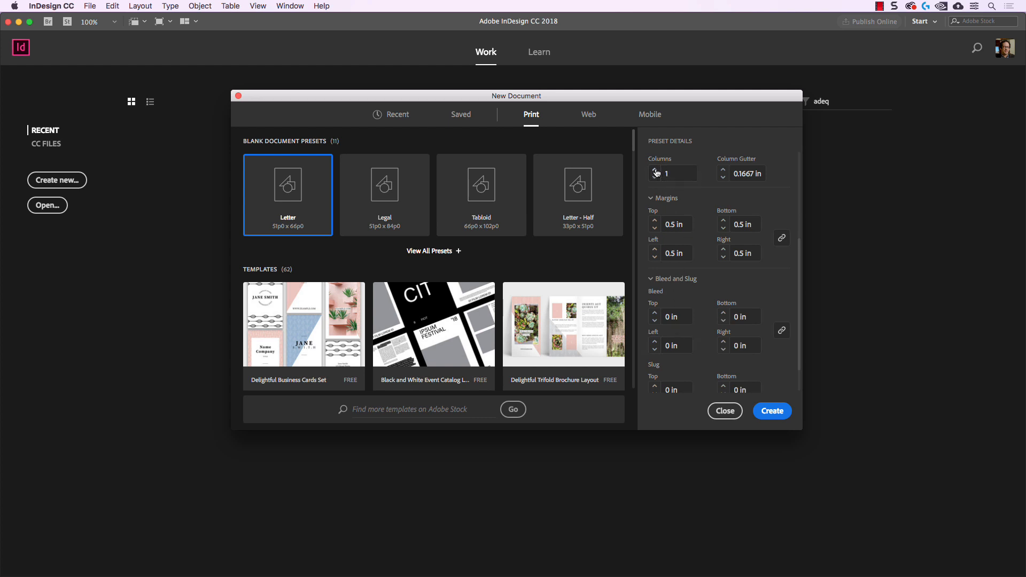
left_click(723, 170)
left_click(654, 220)
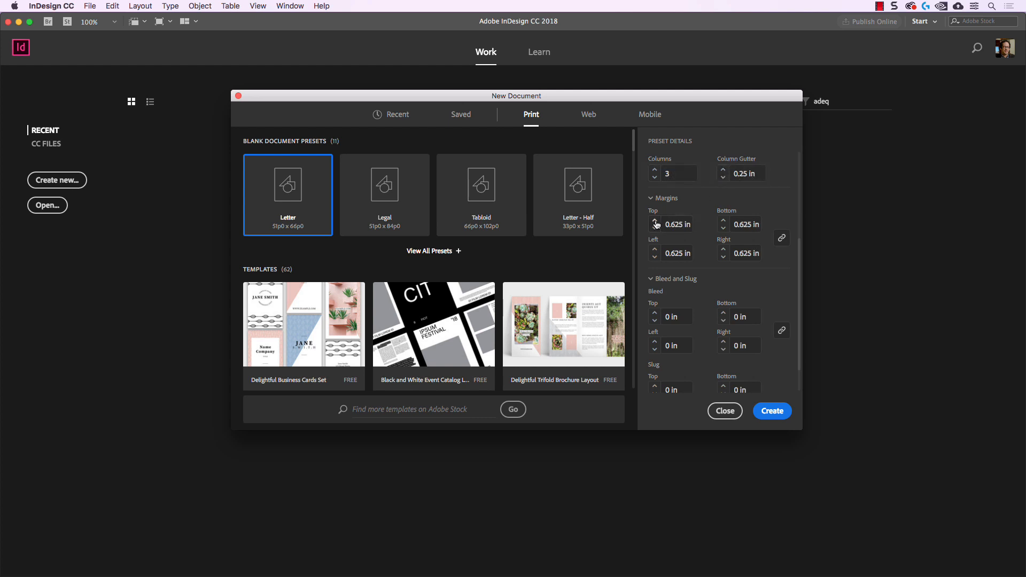
left_click(655, 220)
left_click(654, 221)
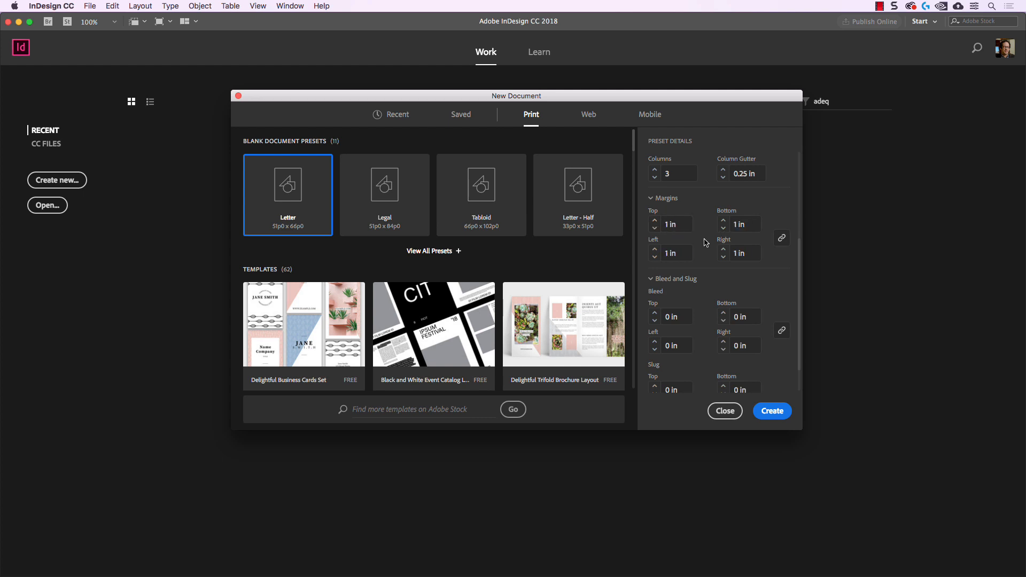
left_click(654, 312)
left_click(773, 411)
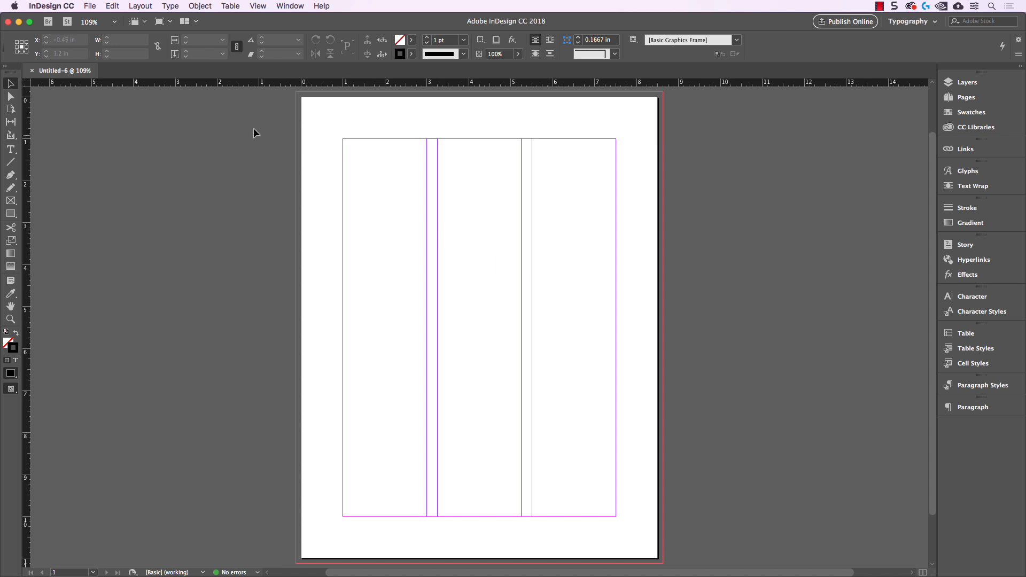
Reduce all four page margins to 0.75 in.
left_click(145, 6)
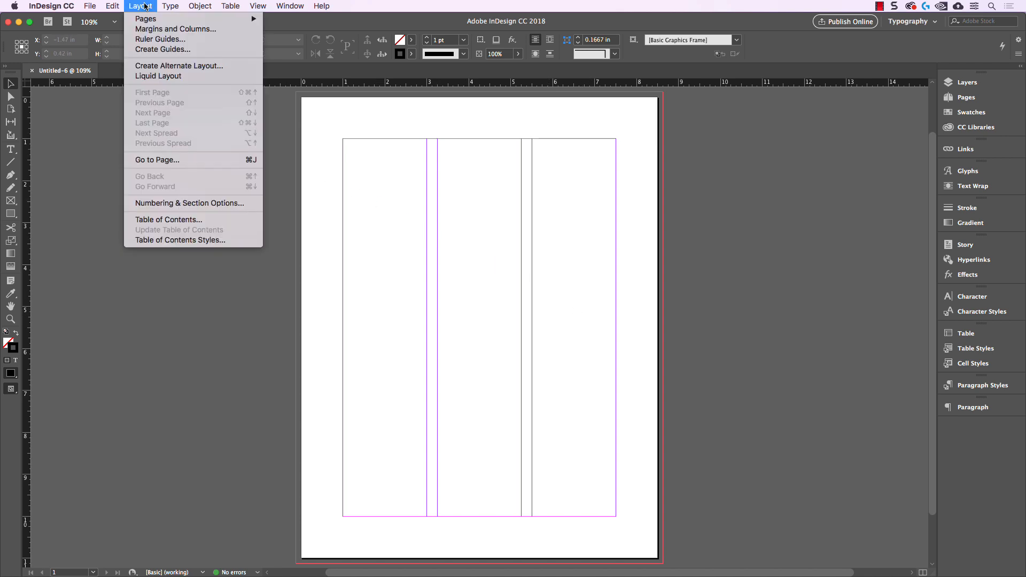
left_click(155, 29)
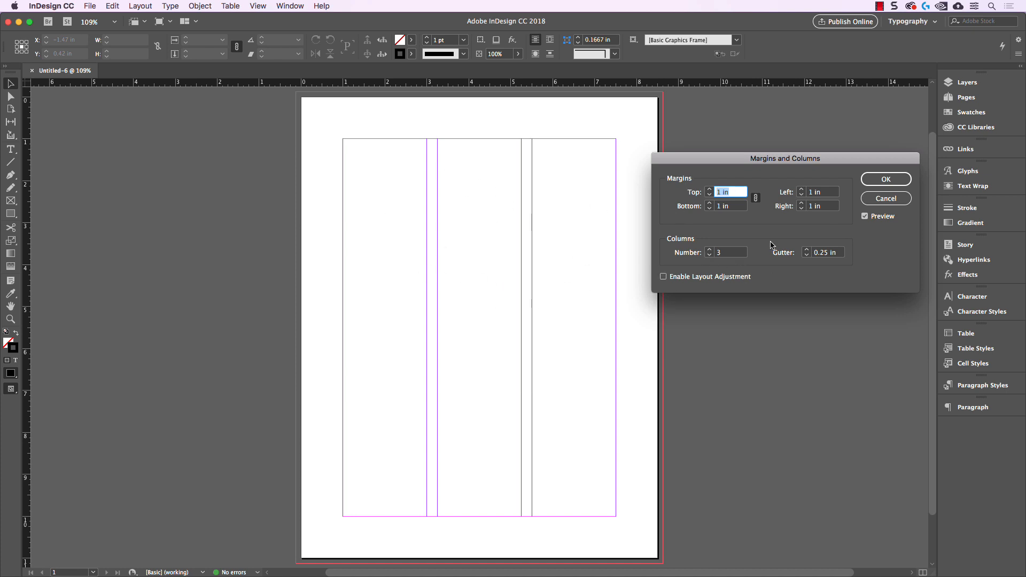
left_click(708, 196)
left_click(708, 196)
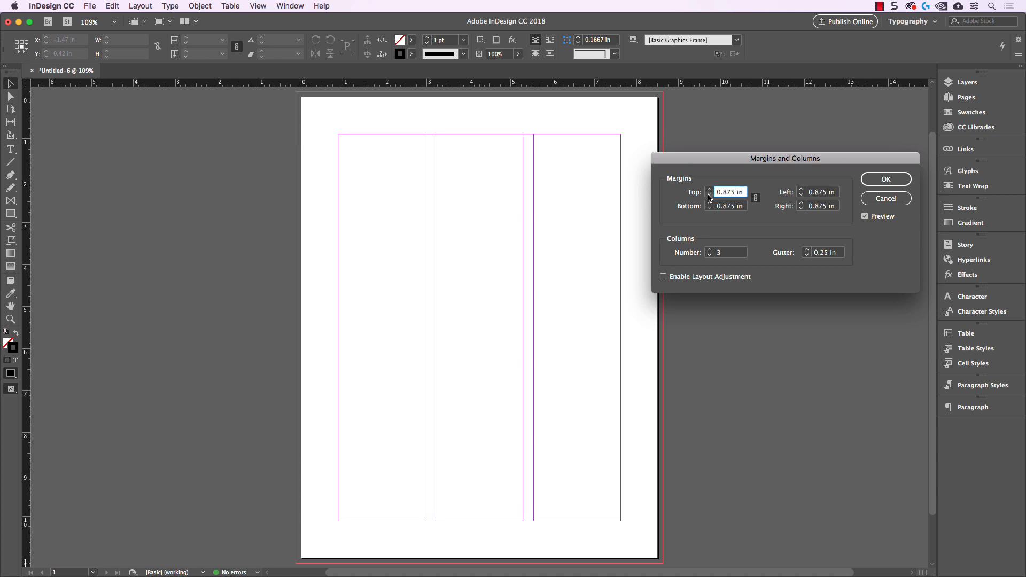
left_click(707, 196)
left_click(709, 197)
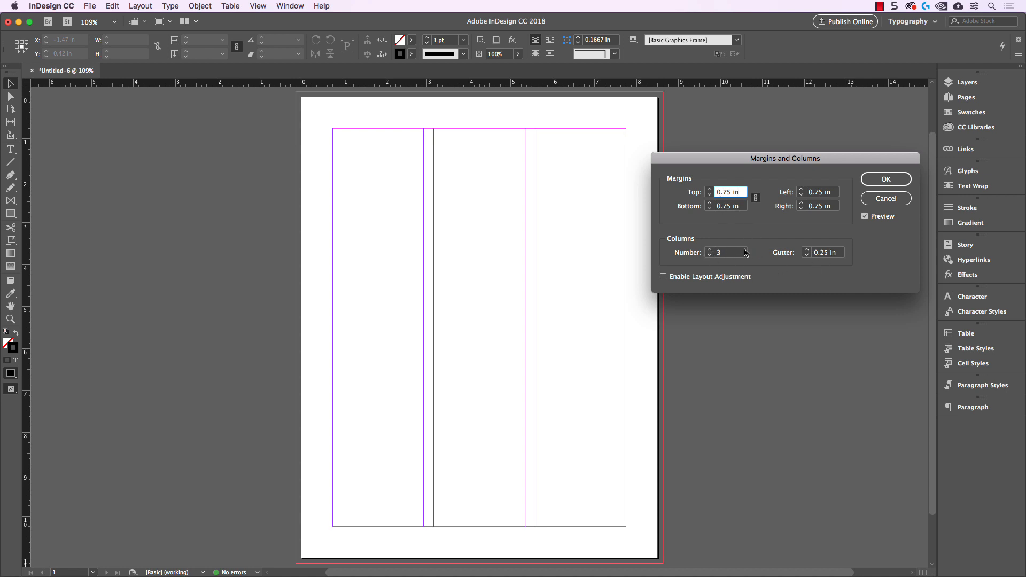
Preview a five-column layout against the original, return to 3 columns and apply the margin and column settings.
left_click(709, 250)
left_click(710, 249)
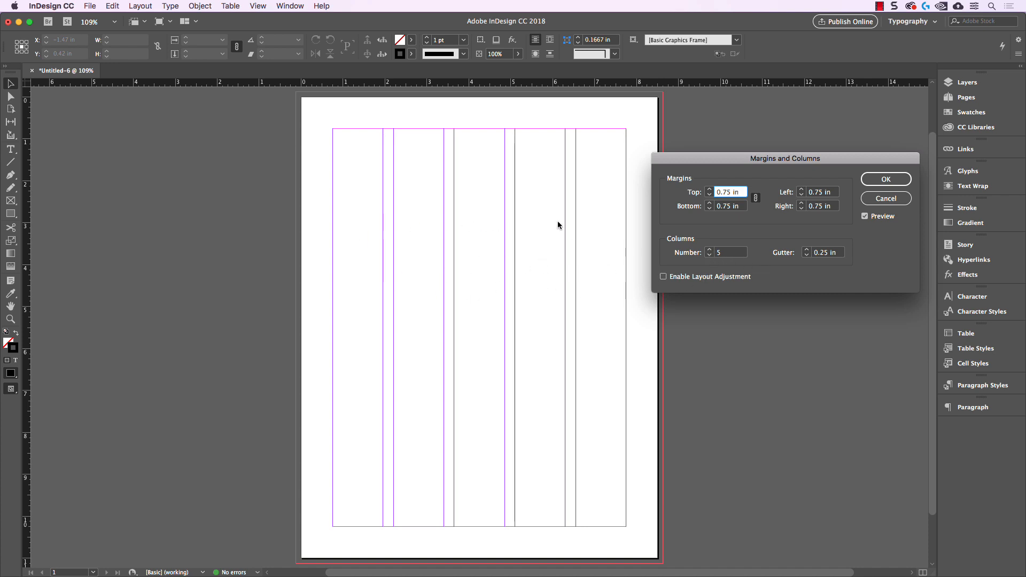
left_click(864, 217)
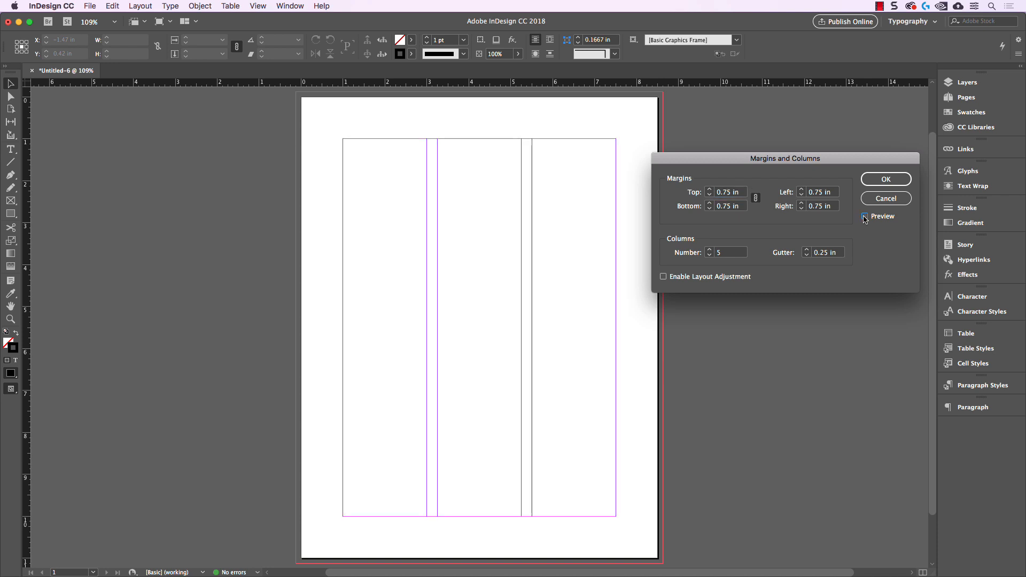
left_click(864, 217)
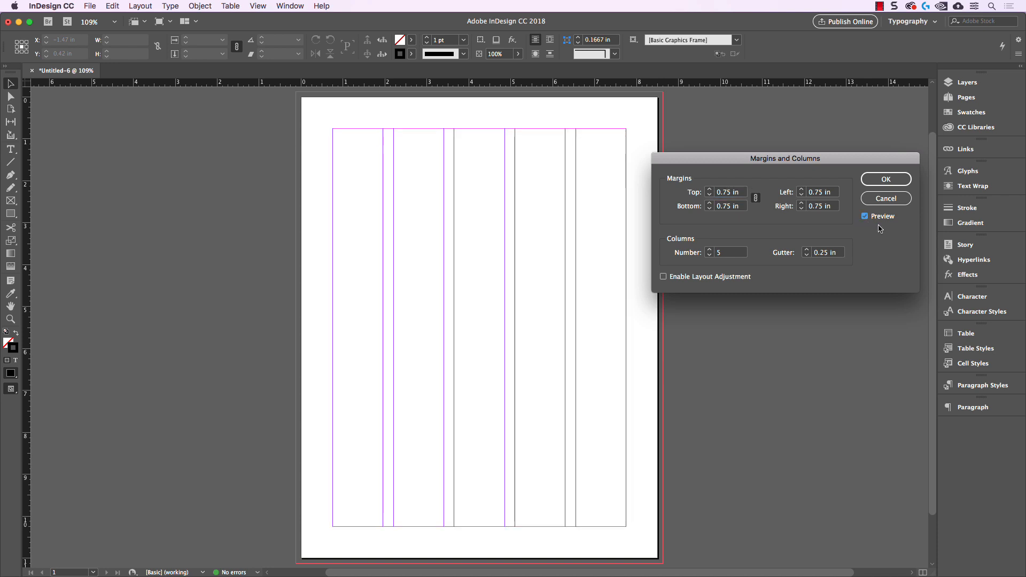
left_click(709, 257)
left_click(709, 257)
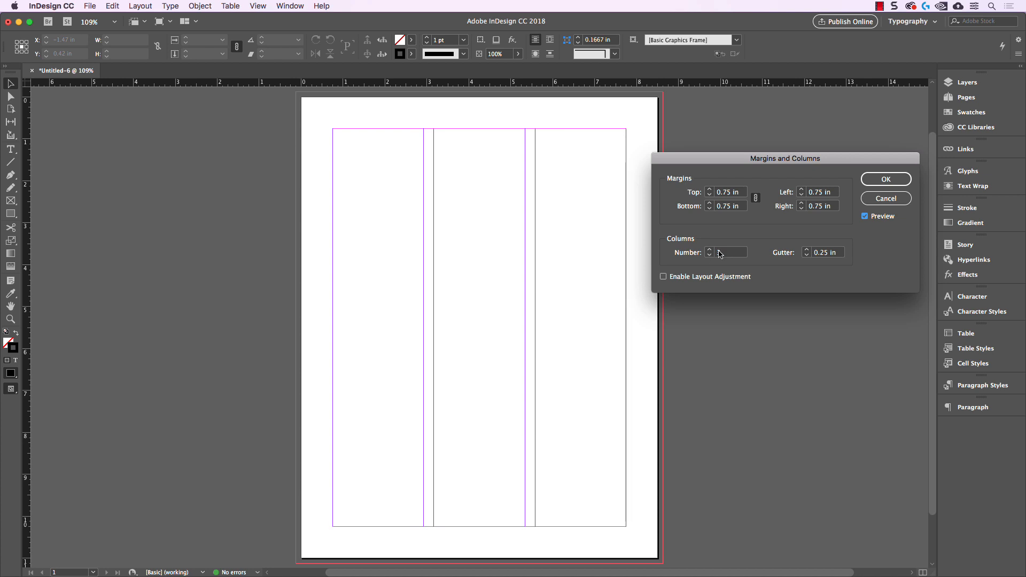
left_click(885, 180)
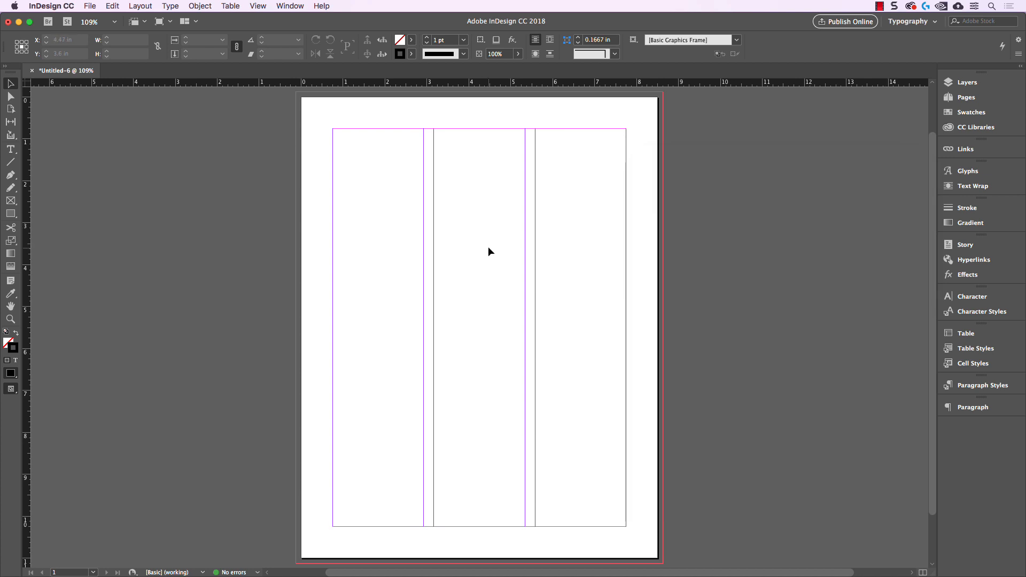
Review the page size and bleed values in the document setup without changing them.
left_click(92, 4)
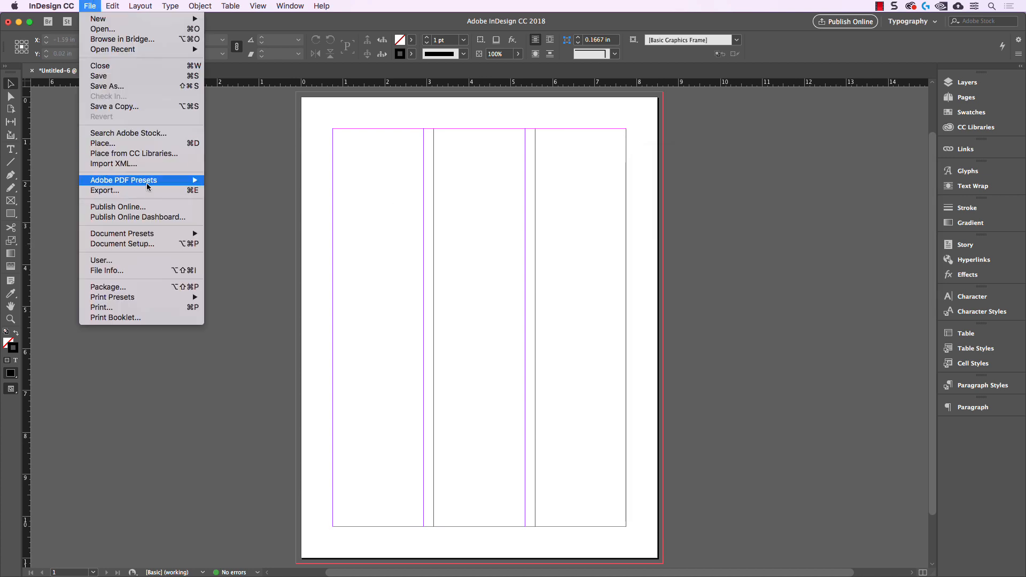
left_click(151, 243)
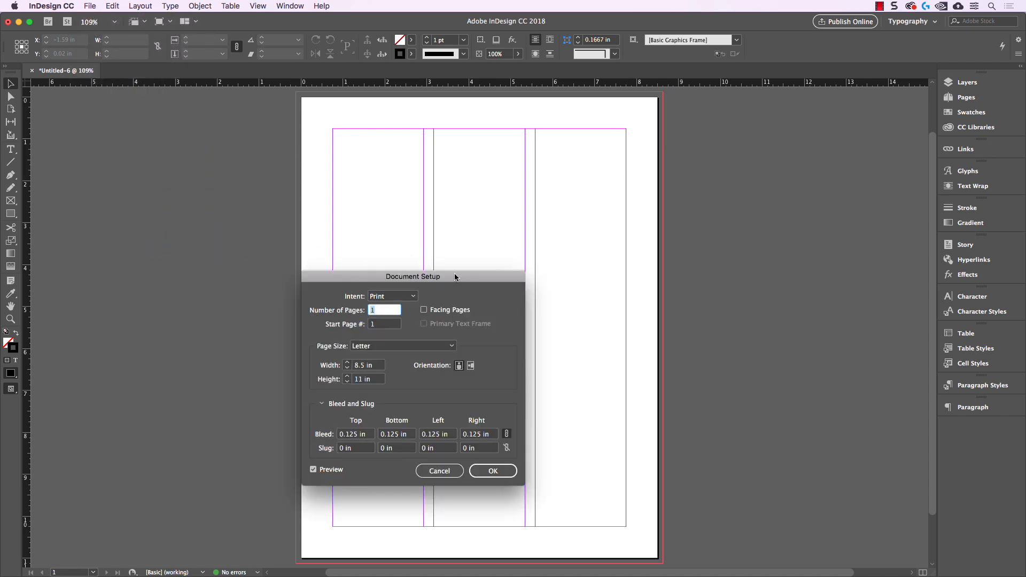
left_click_drag(456, 278, 806, 145)
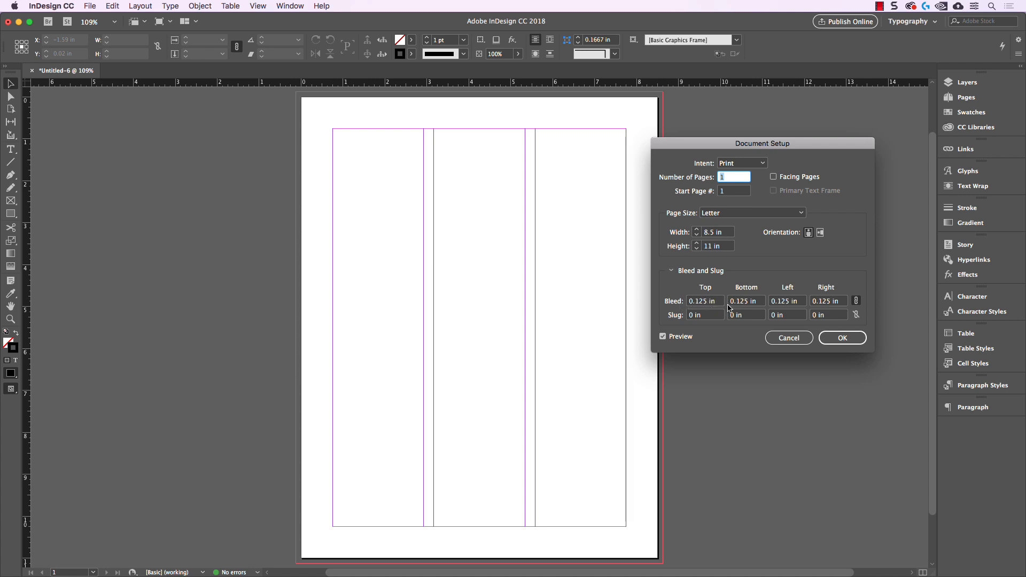
left_click(846, 340)
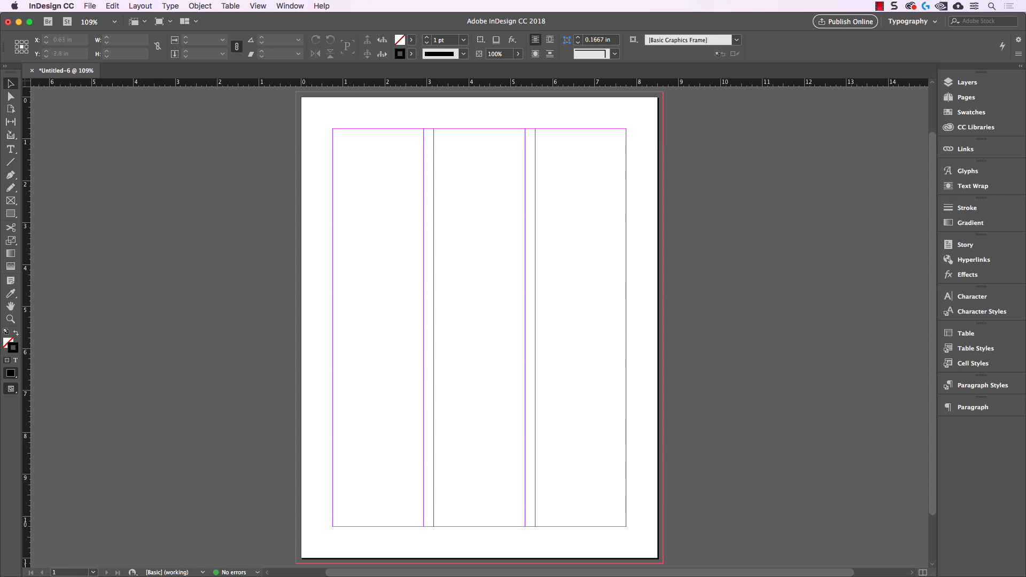
Place Flowers.jpg from the 12 – Flyer Exercise folder across the upper page out to the bleed, about 8.75 by 6.84 in.
left_click_drag(0, 129, 367, 29)
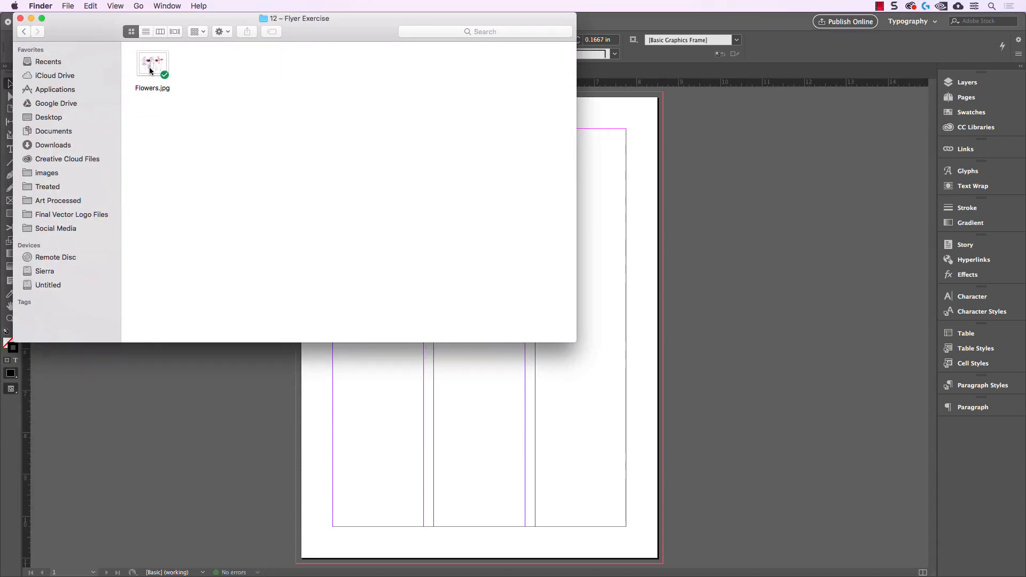
left_click_drag(150, 70, 636, 207)
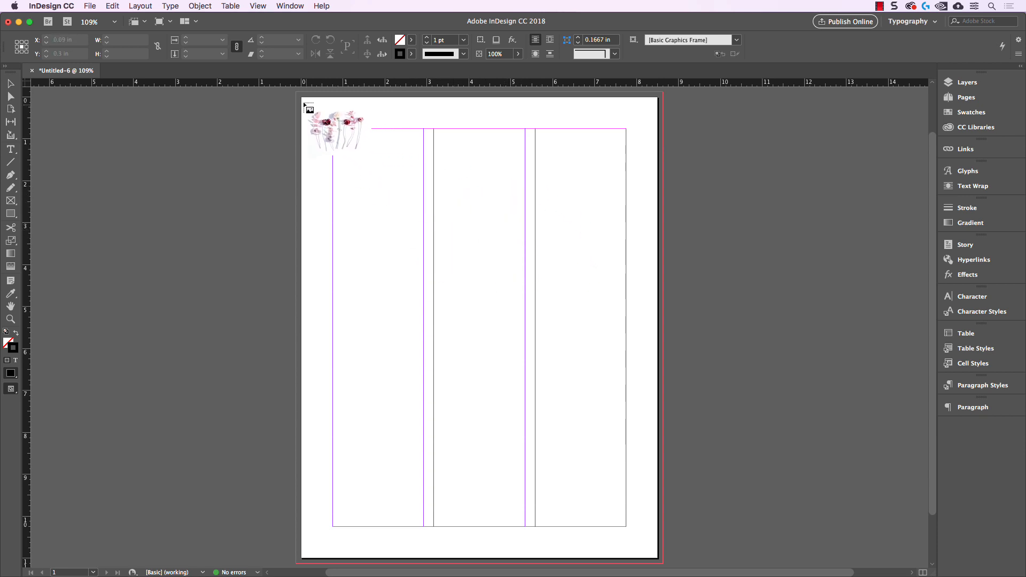
left_click_drag(304, 104, 666, 330)
left_click_drag(667, 342, 664, 374)
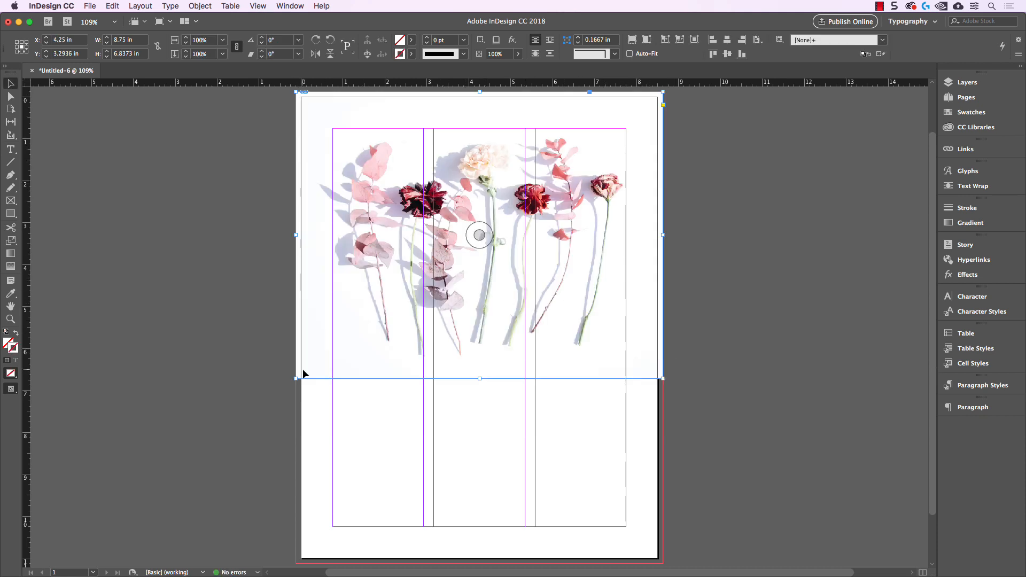
left_click(738, 293)
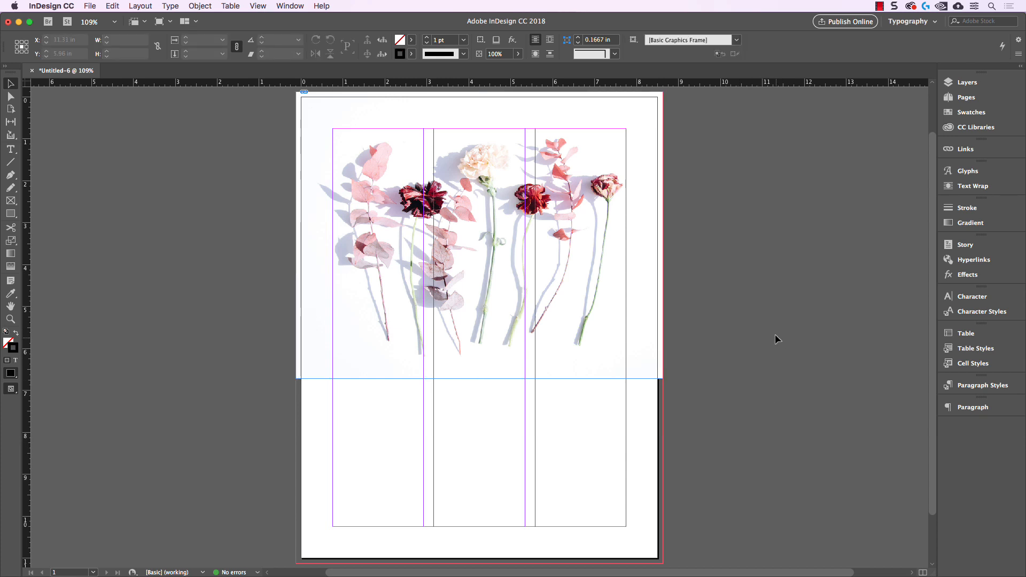
Enlarge the flower image from its center within its frame to about 20.4% scale, about 10.3 by 8.1 in.
left_click_drag(773, 335, 763, 355)
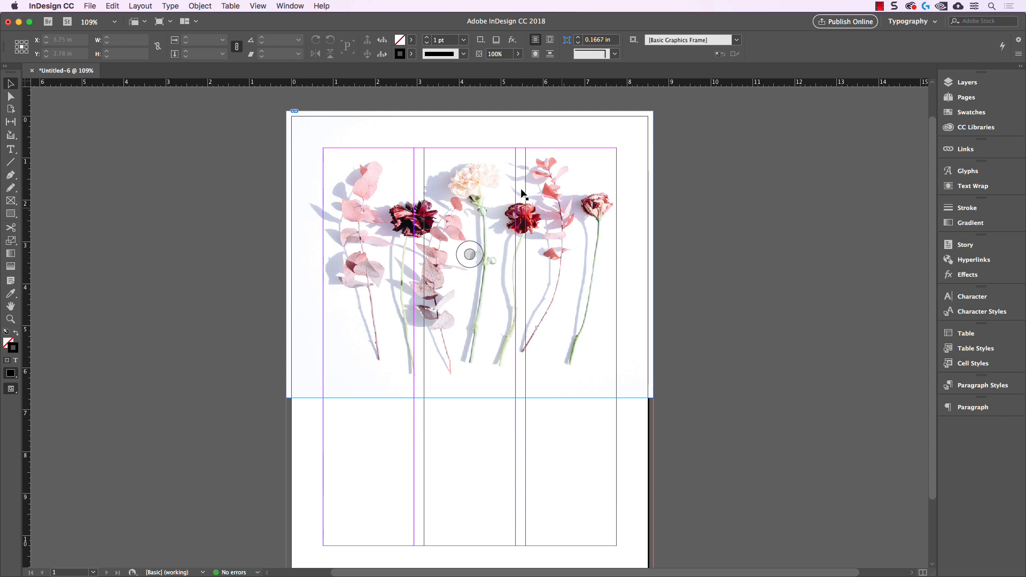
scroll(745, 262, "up", 2)
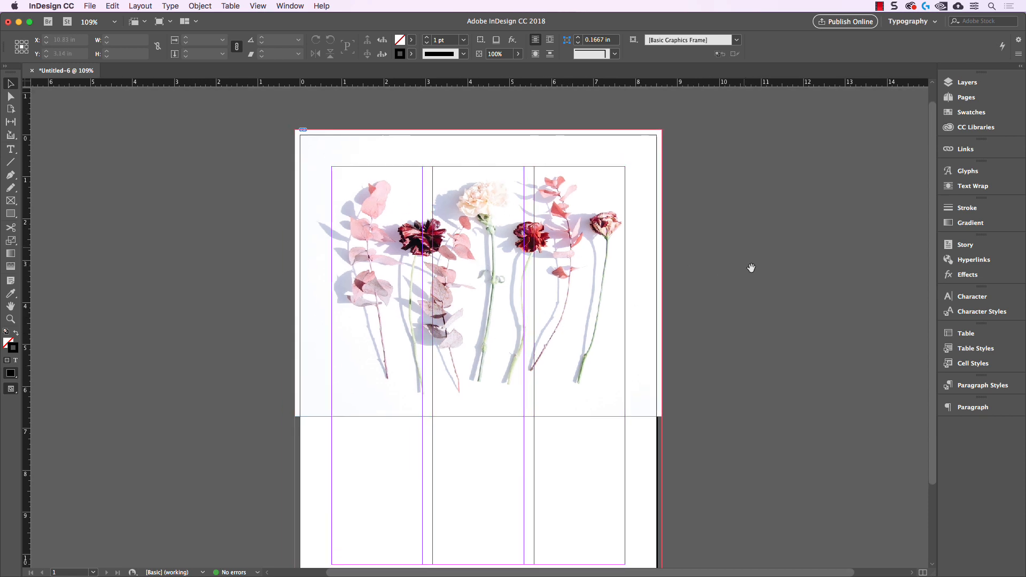
left_click(658, 164)
left_click(720, 232)
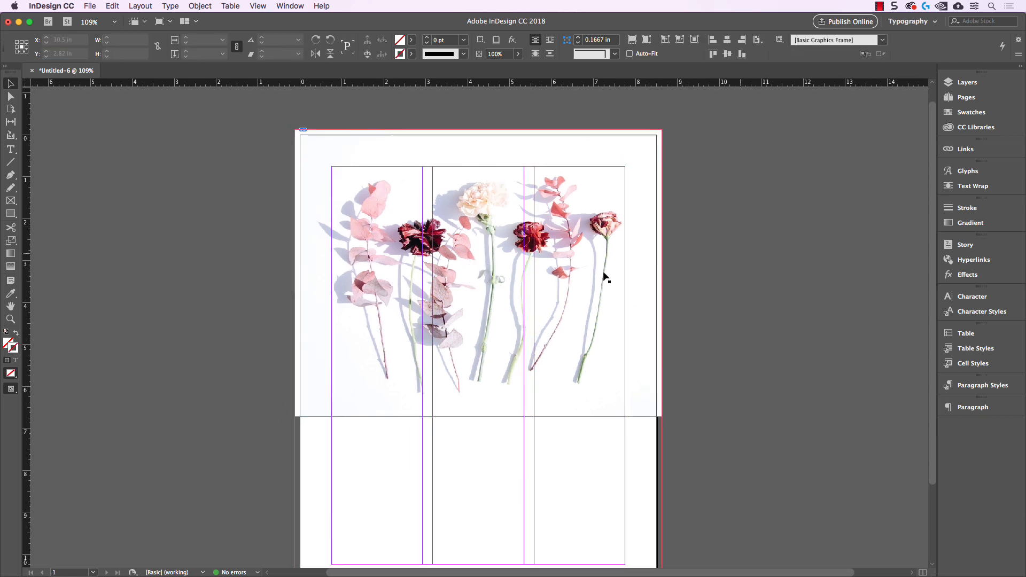
left_click(478, 274)
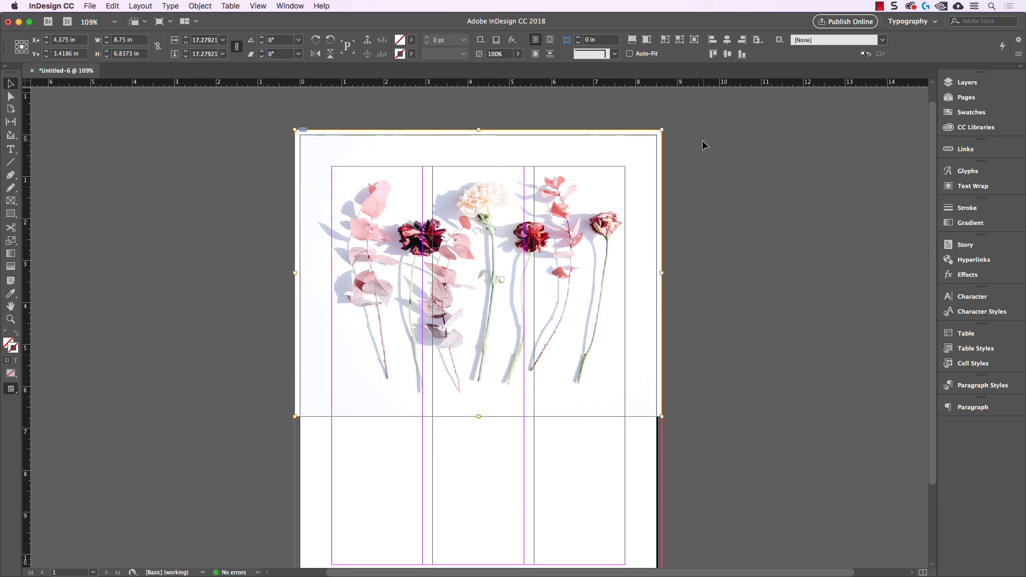
scroll(705, 144, "up", 2)
scroll(705, 144, "left", 2)
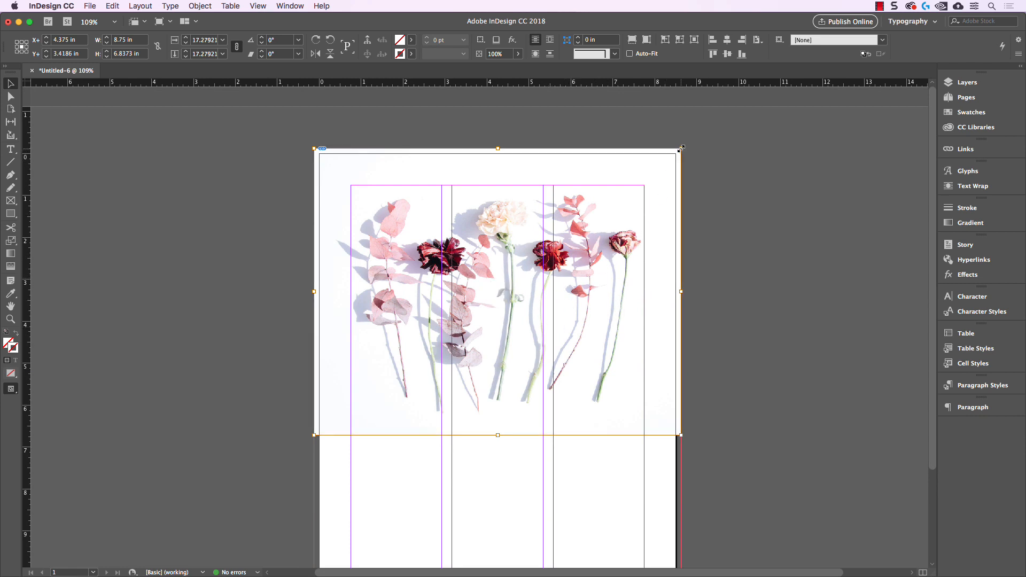
left_click_drag(681, 148, 714, 122)
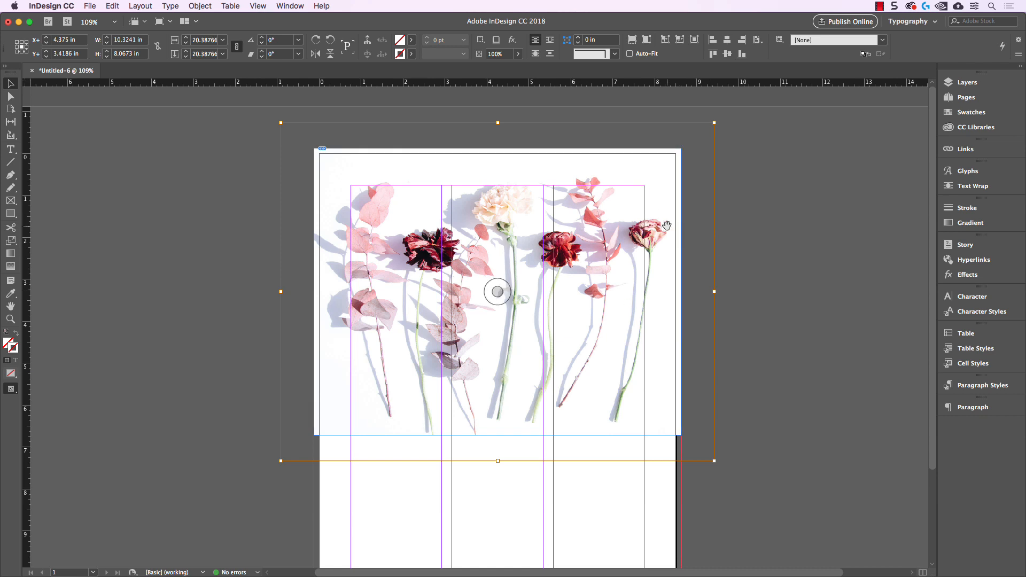
left_click(763, 280)
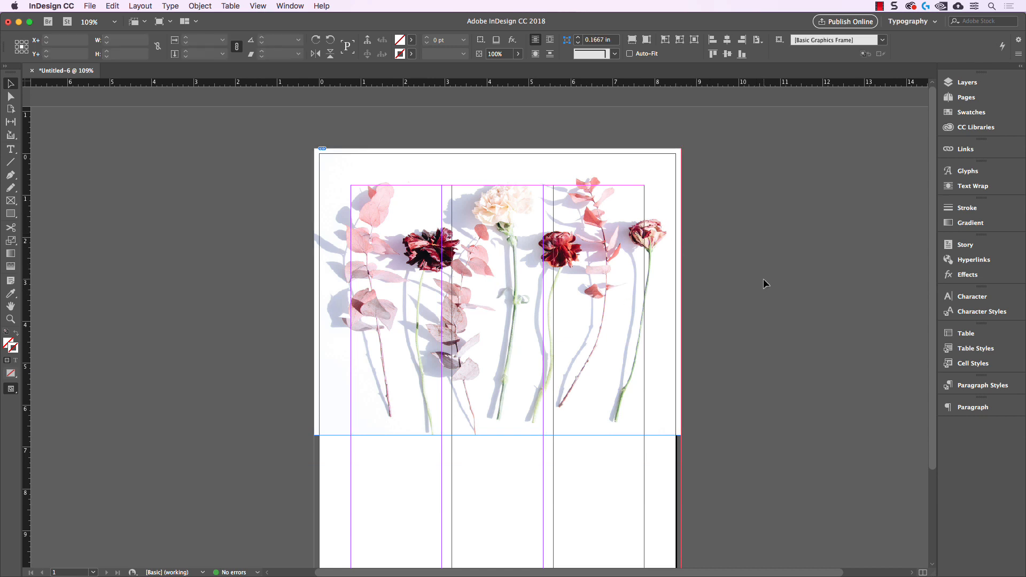
Try cropping the flower image by narrowing its frame from both sides, and undo both changes.
left_click_drag(759, 384, 721, 304)
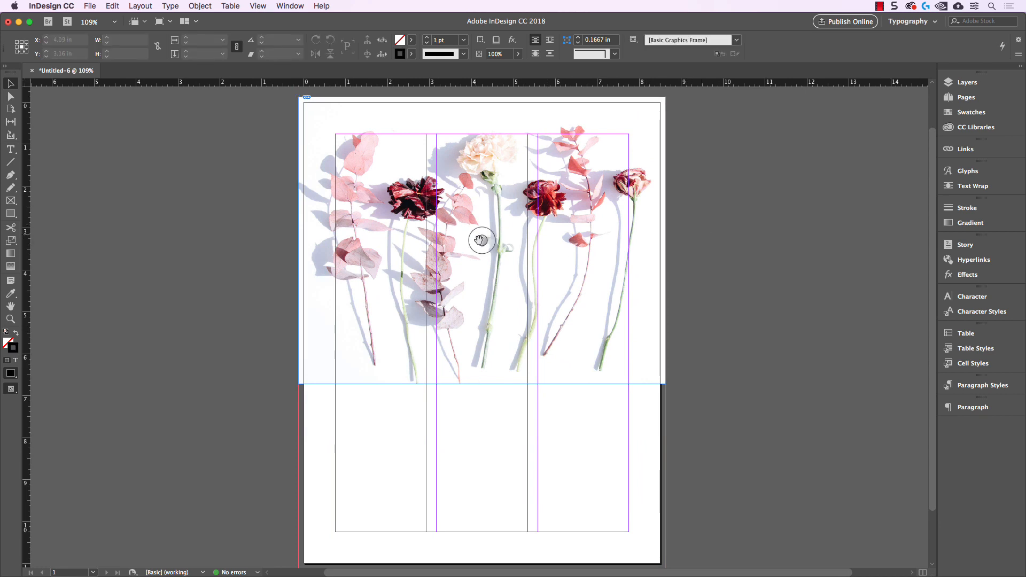
left_click(662, 238)
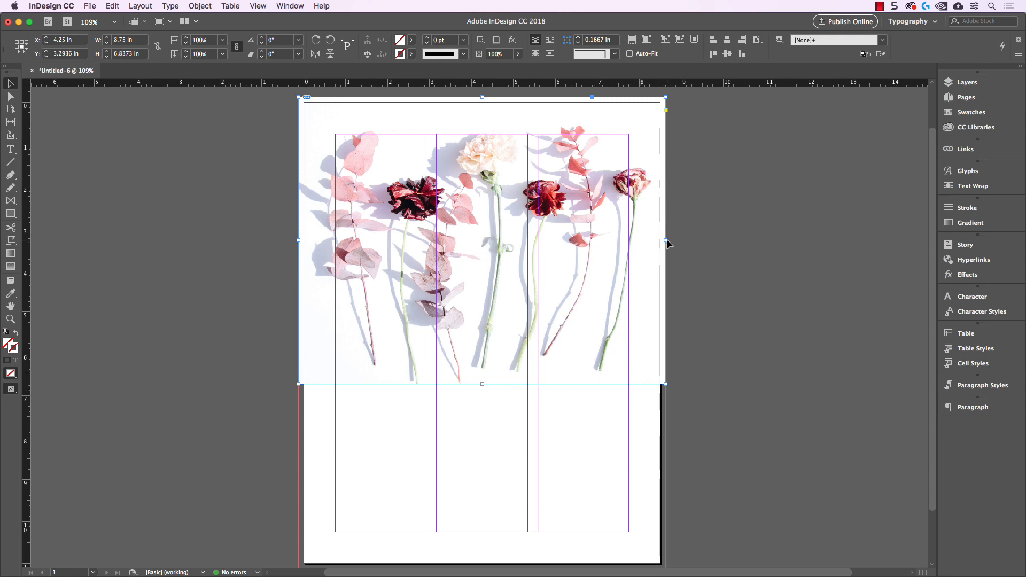
left_click_drag(665, 241, 543, 240)
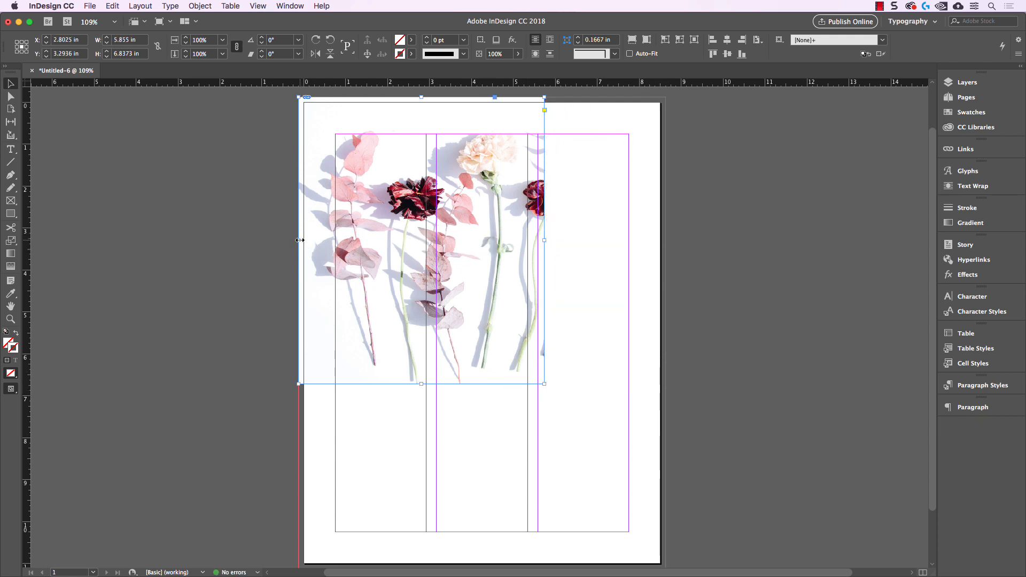
left_click_drag(299, 240, 382, 241)
left_click(648, 288)
key("super+z")
key("super+z")
left_click(716, 274)
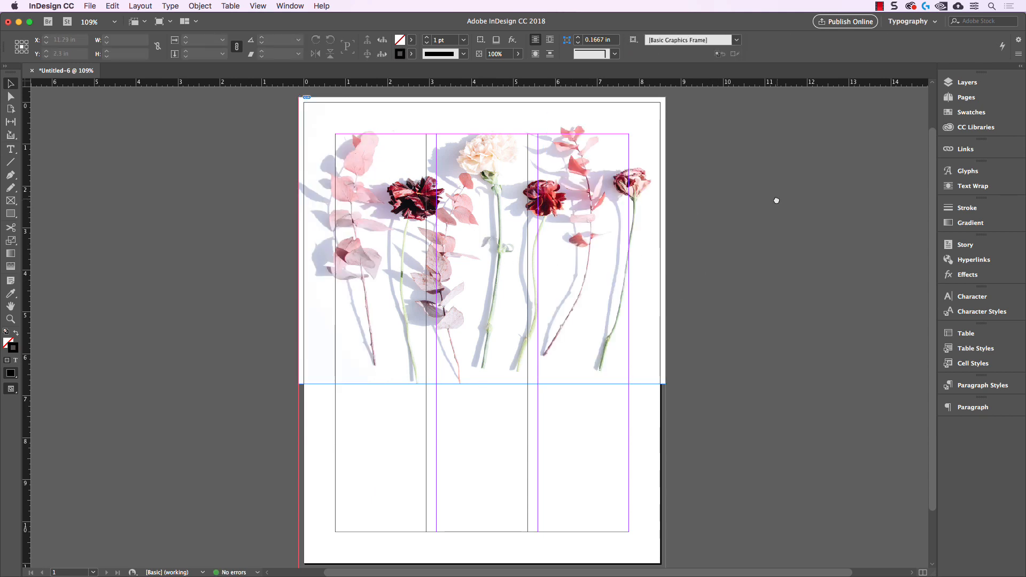
Switch the flyer to preview mode to compare the trimmed page with the view showing guides and bleed.
left_click_drag(776, 200, 770, 205)
mouse_move(751, 263)
left_mouse_down()
mouse_move(750, 239)
mouse_move(736, 250)
left_mouse_up()
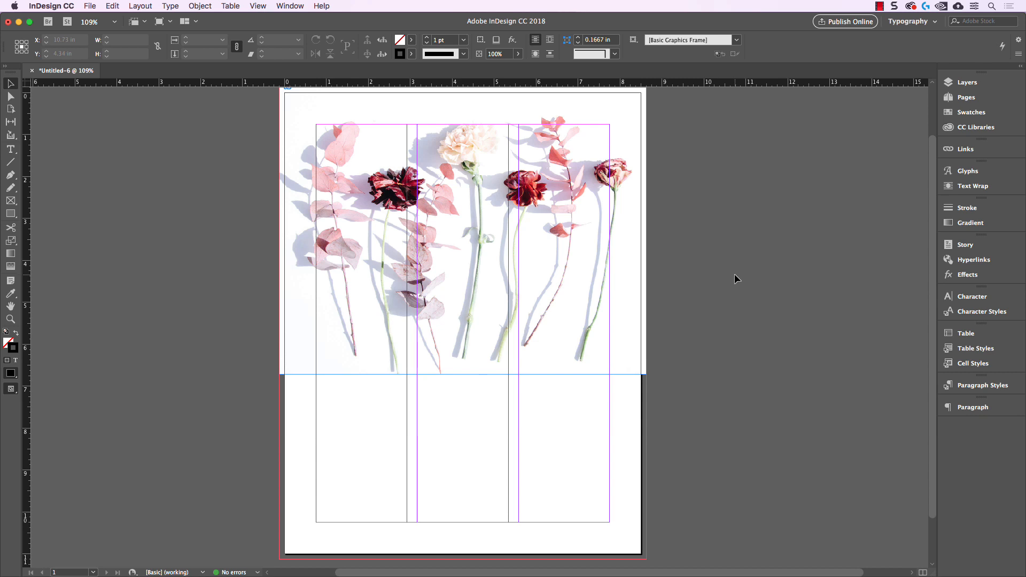
key("w")
key("w")
key("w")
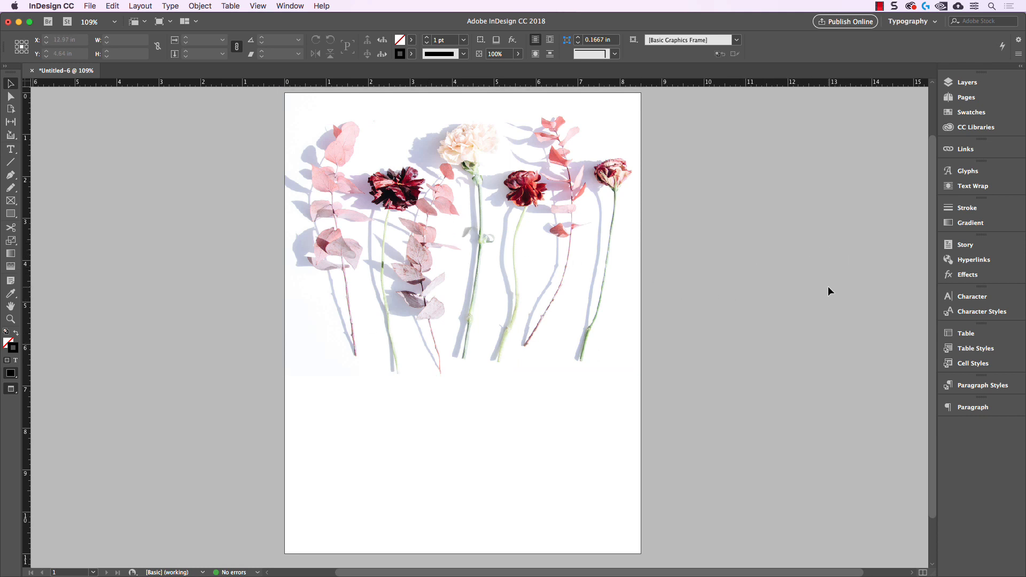
key("w")
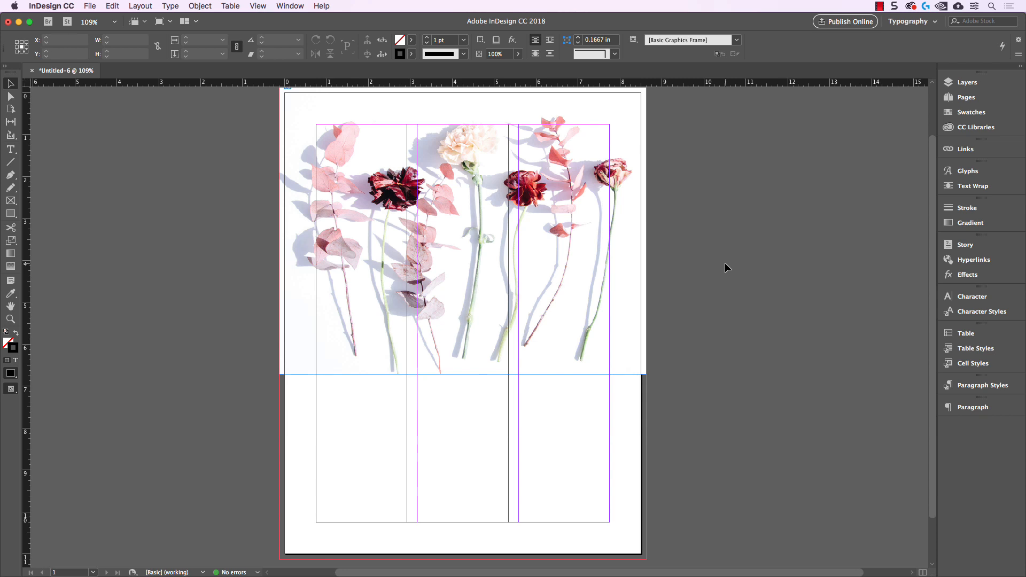
key("w")
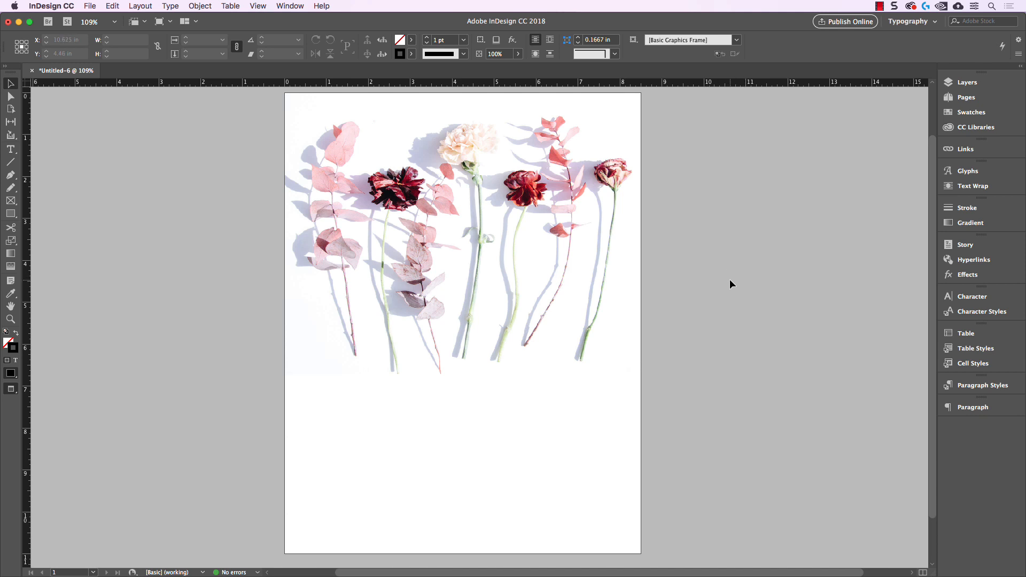
Inspect the link information of the placed Flowers.jpg, including its effective PPI, dimensions and scale.
left_click(607, 189)
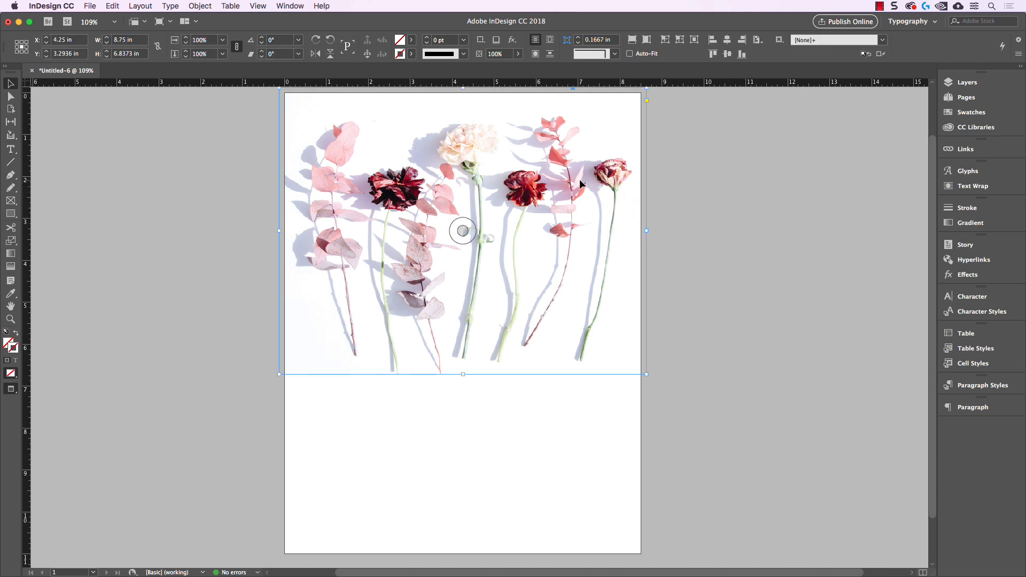
left_click(979, 152)
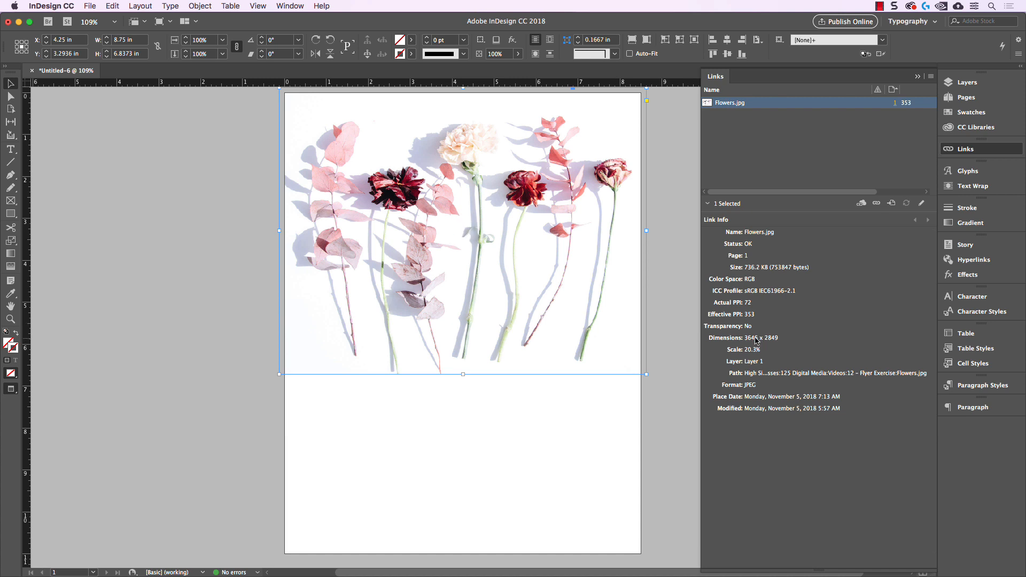
left_click(669, 277)
Enlarge the flower image within its frame to about 24.7% to compare its effective PPI, then scale it back to about 20.3%.
left_click(463, 230)
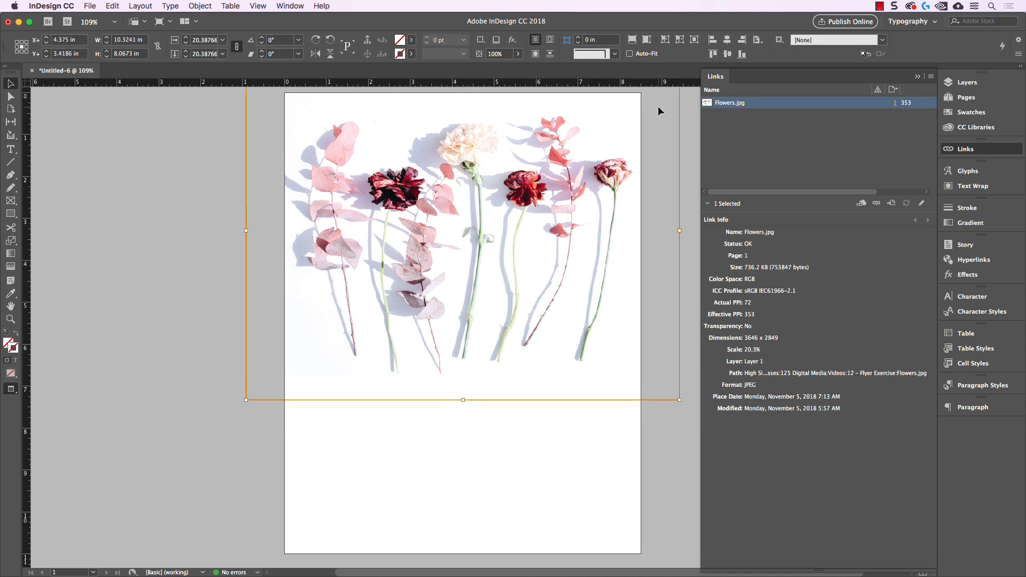
left_click_drag(679, 400, 721, 436)
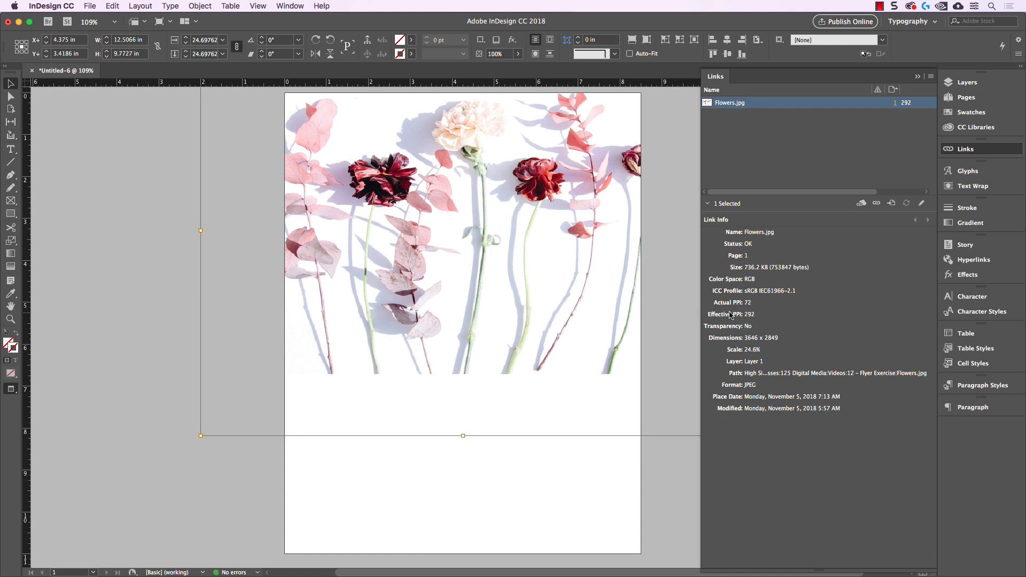
key("super+minus")
key("super+minus")
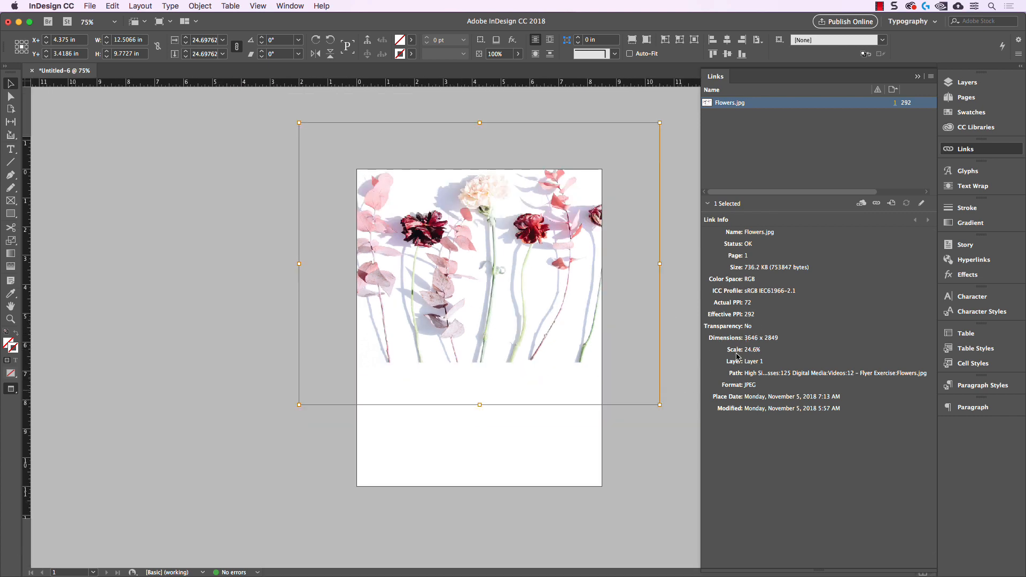
left_click_drag(661, 404, 627, 380)
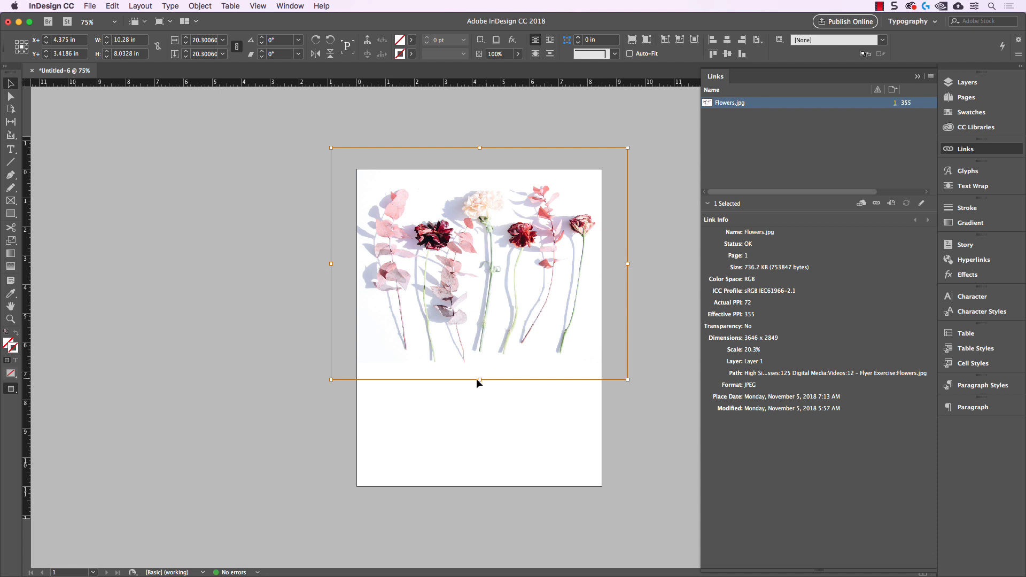
Try squashing the flower image vertically to about 10.15% scale, undo the distortion, and close the link information.
left_click_drag(480, 379, 479, 263)
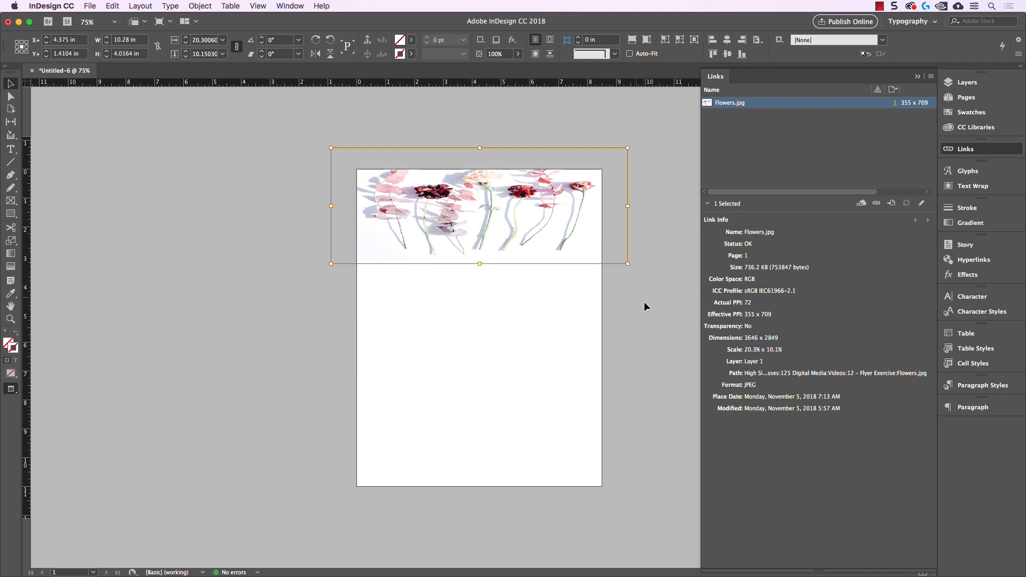
key("super+z")
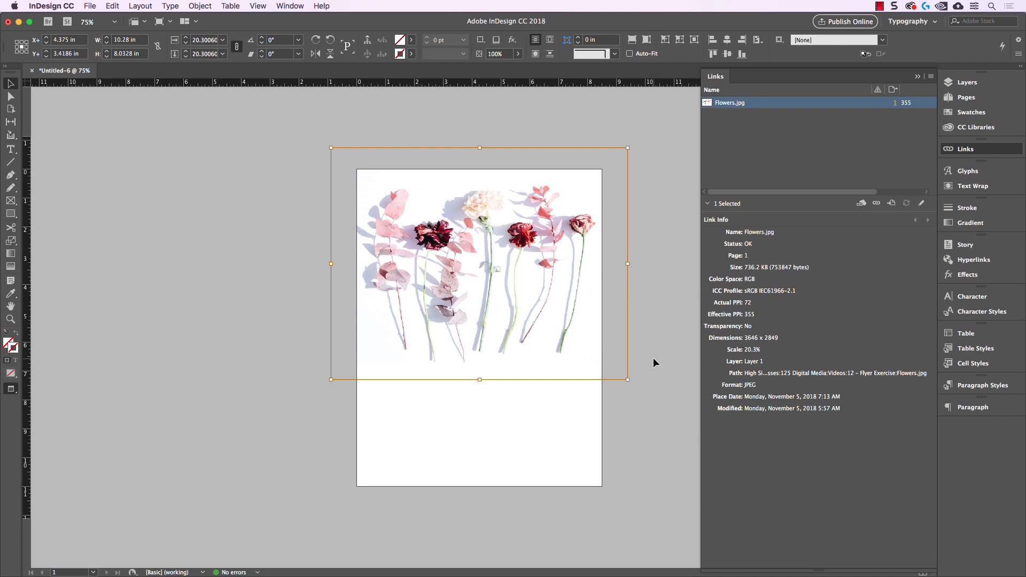
left_click(645, 346)
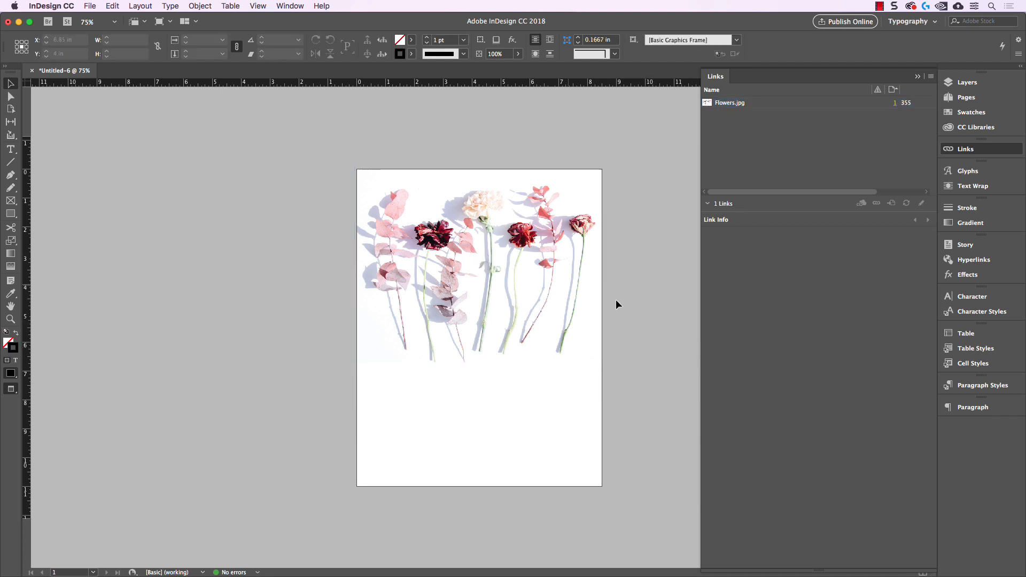
left_click(918, 78)
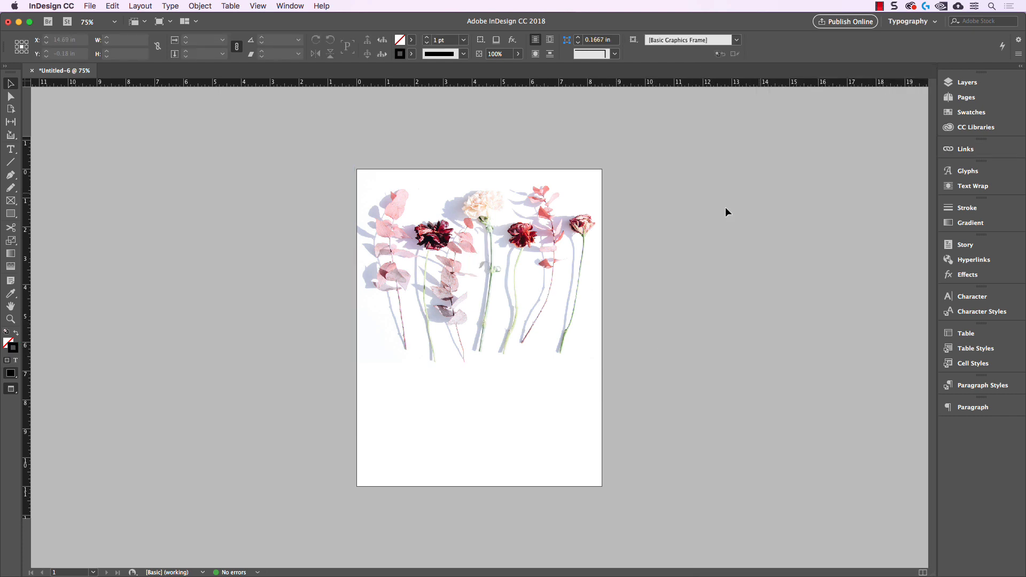
Nudge the flower image slightly upward on the page and deselect it.
key("super+equal")
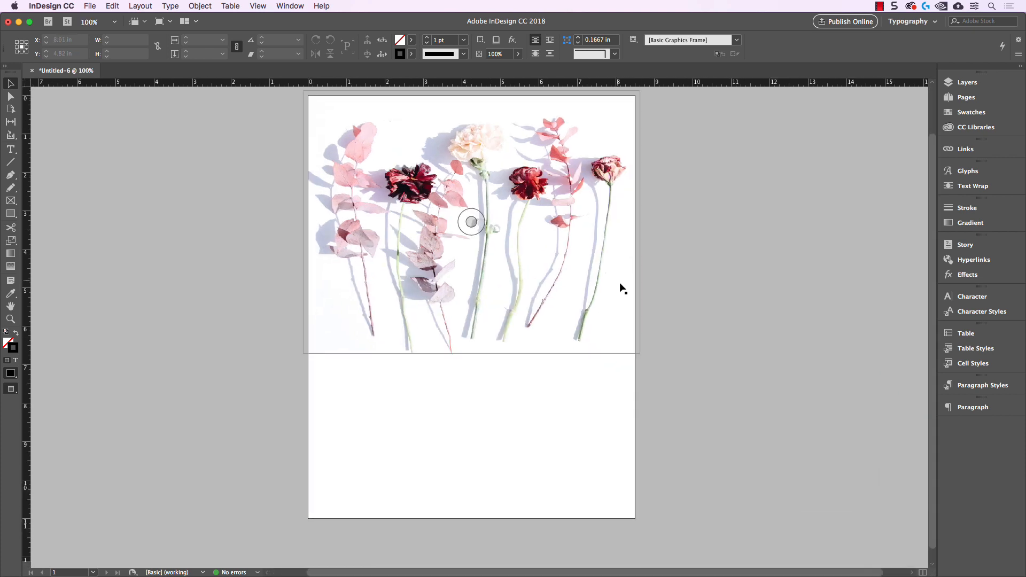
left_click(608, 267)
left_click(690, 273)
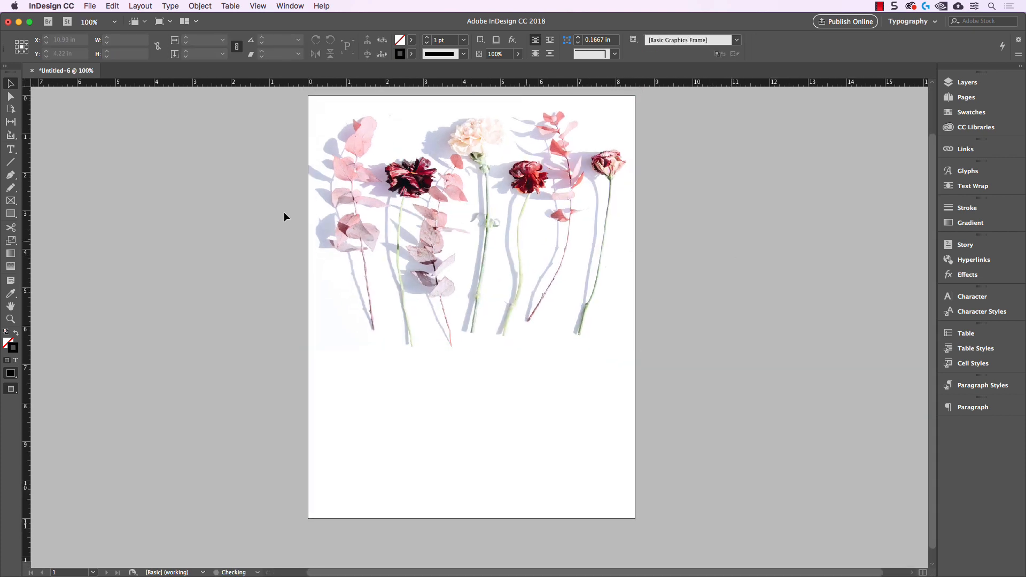
Add a wide text frame in the white area below the flower image containing the headline "The Flower Lab.".
left_click(10, 149)
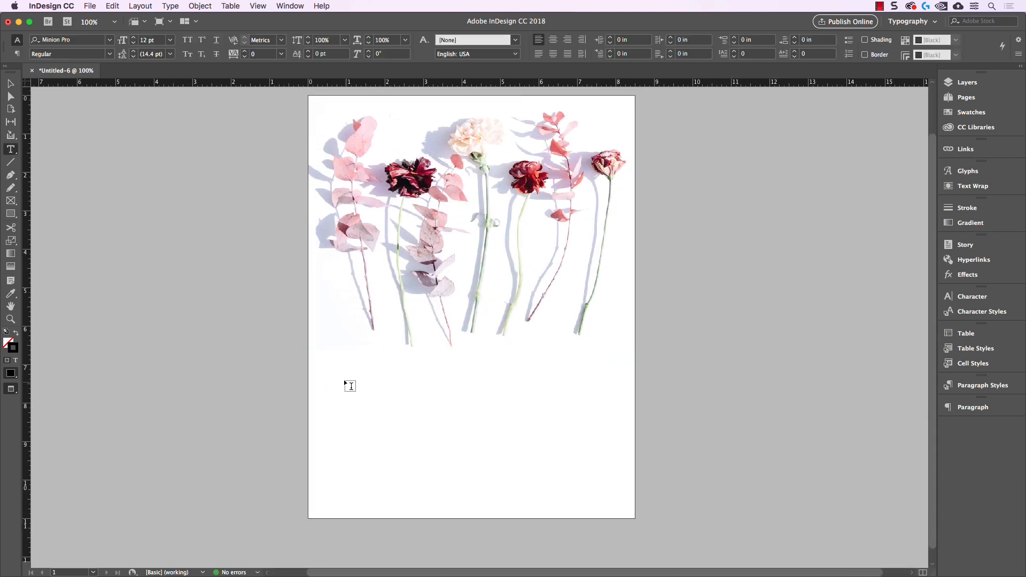
left_click_drag(344, 381, 606, 452)
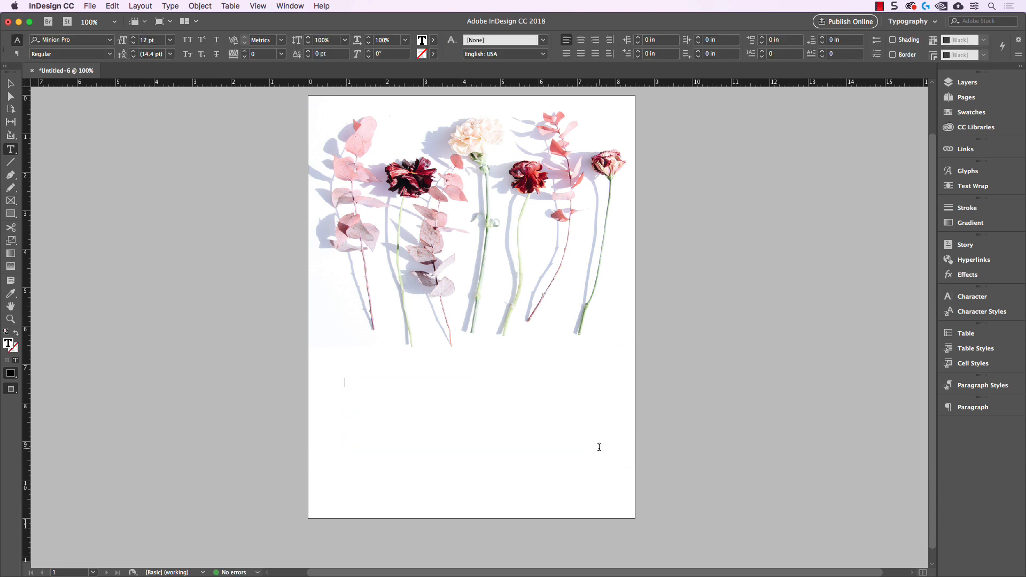
type("The Flower Lab.")
Set the whole "The Flower Lab." headline in Avenir Next Bold.
key("super+a")
left_click(982, 298)
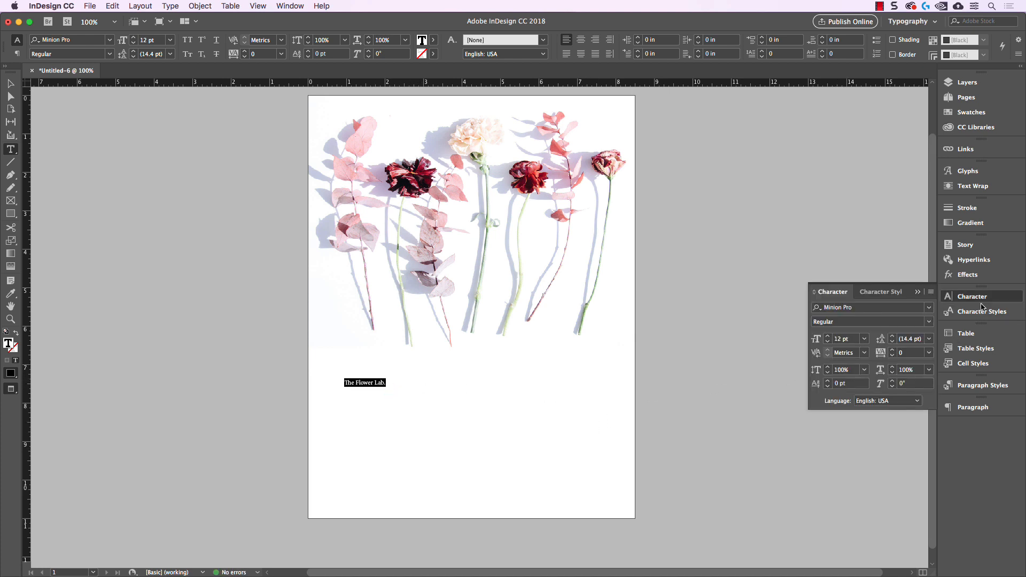
left_click(870, 308)
type("aveni")
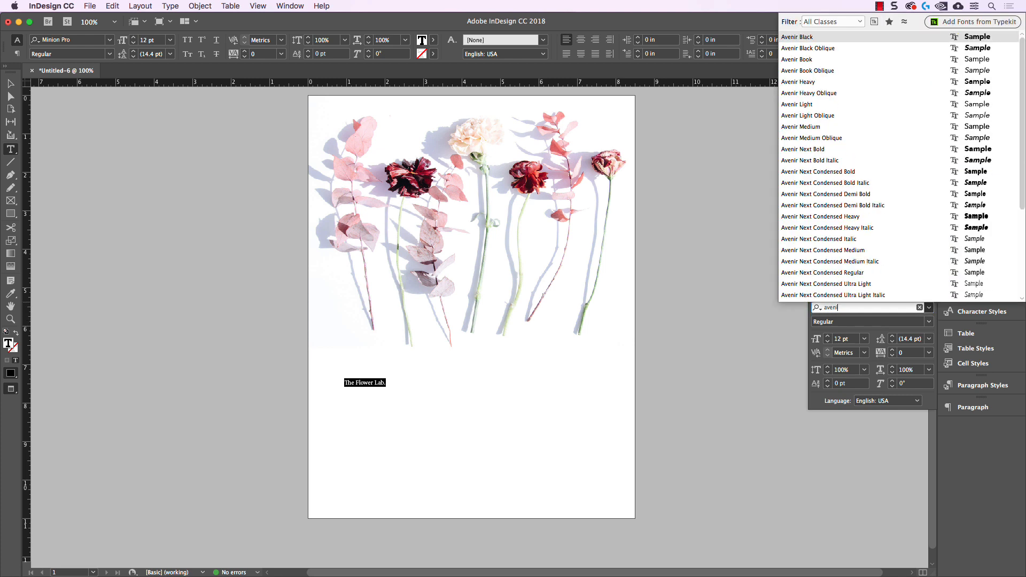
left_click(822, 149)
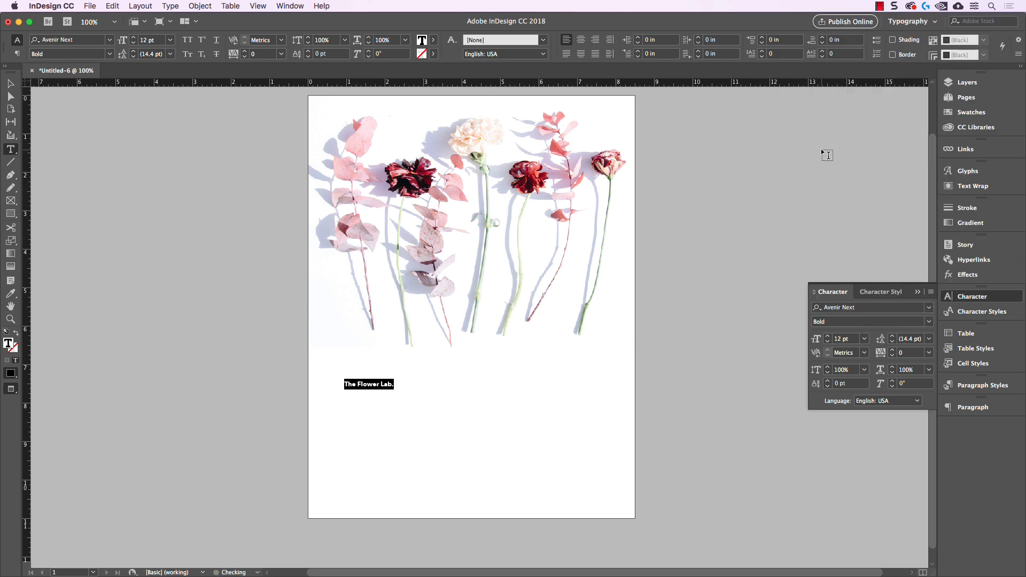
left_click(928, 321)
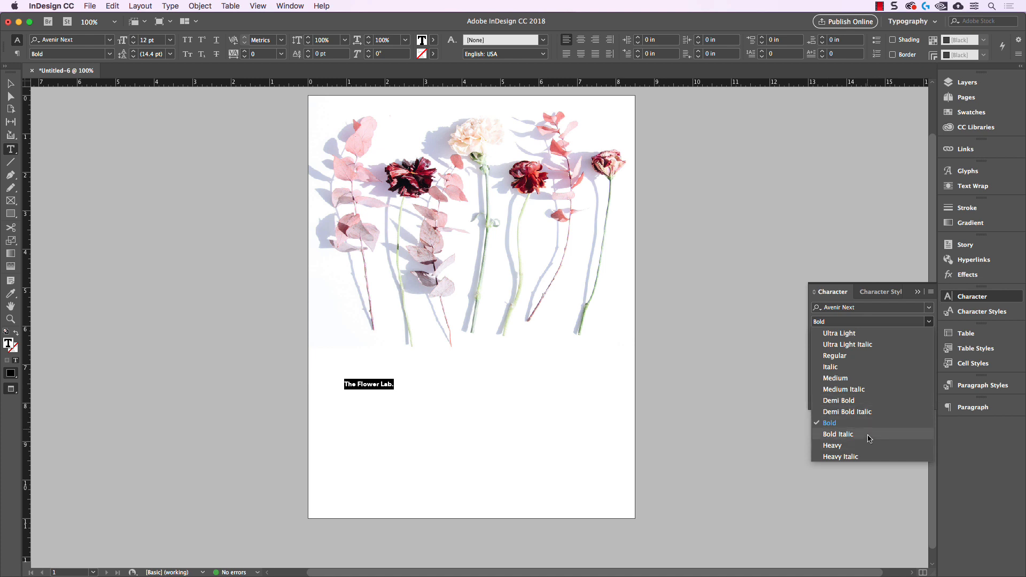
left_click(929, 324)
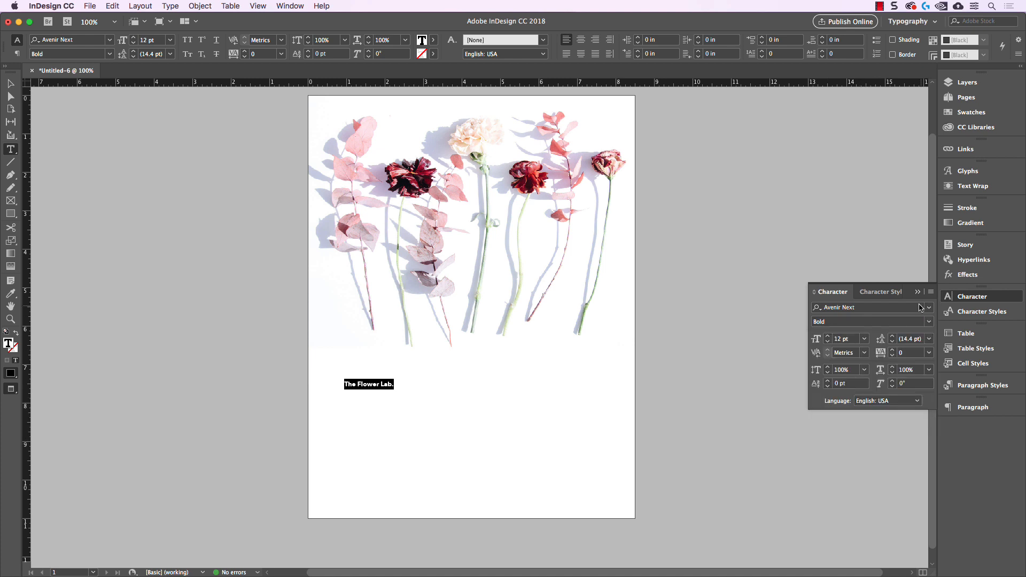
Set the headline's font size to 60 pt and its leading to 70 pt.
left_click(853, 340)
key("shift+Up")
key("shift+Up")
key("shift+Up")
key("shift+Up")
key("shift+Up")
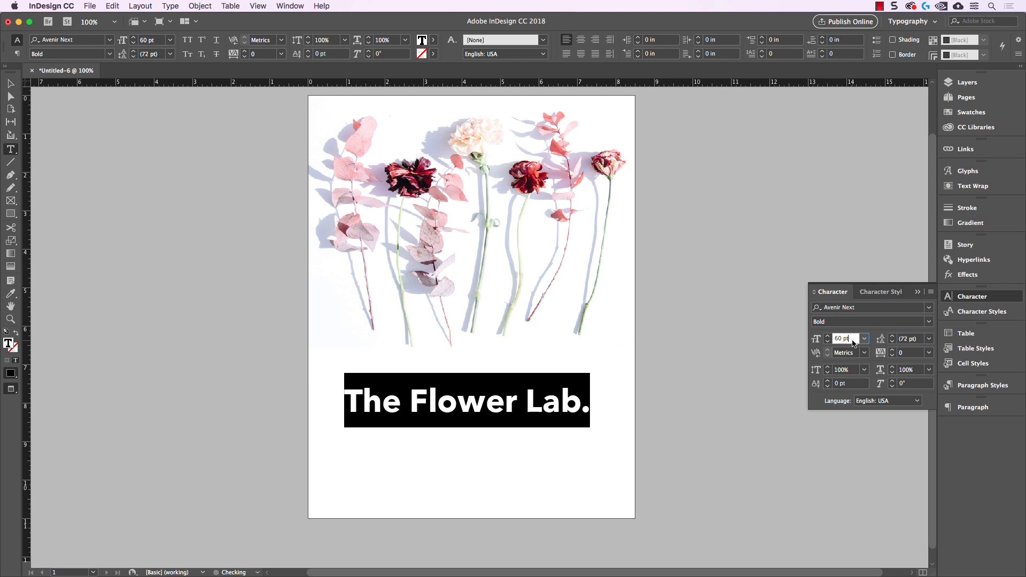
left_click(913, 339)
key("shift+Up")
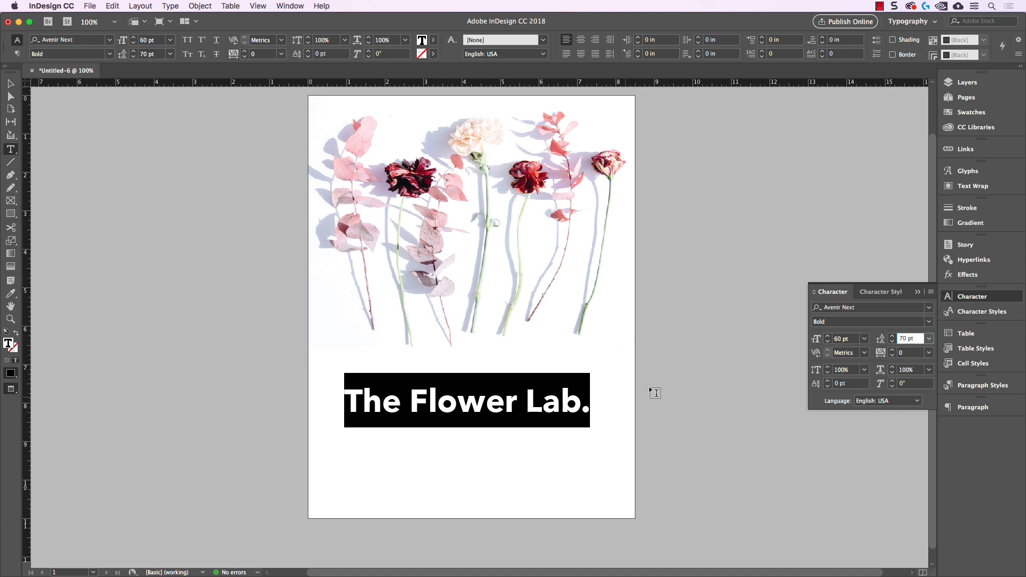
Try different tracking values on the headline, from 75 down to -25, stopping at -10.
left_click(899, 354)
type("25")
key("Return")
key("Up")
key("Up")
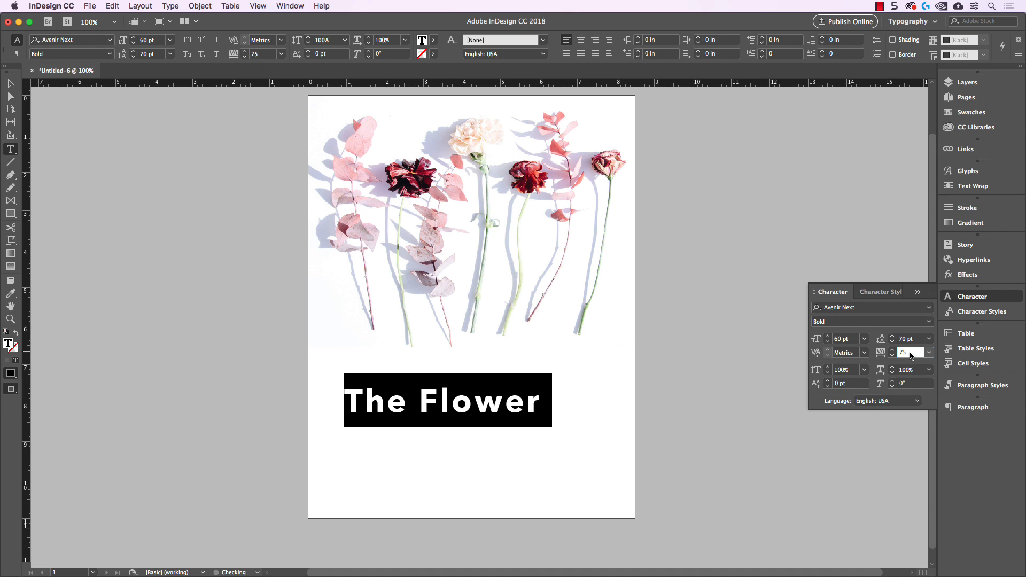
key("Down")
key("Down")
key("Down")
key("Down")
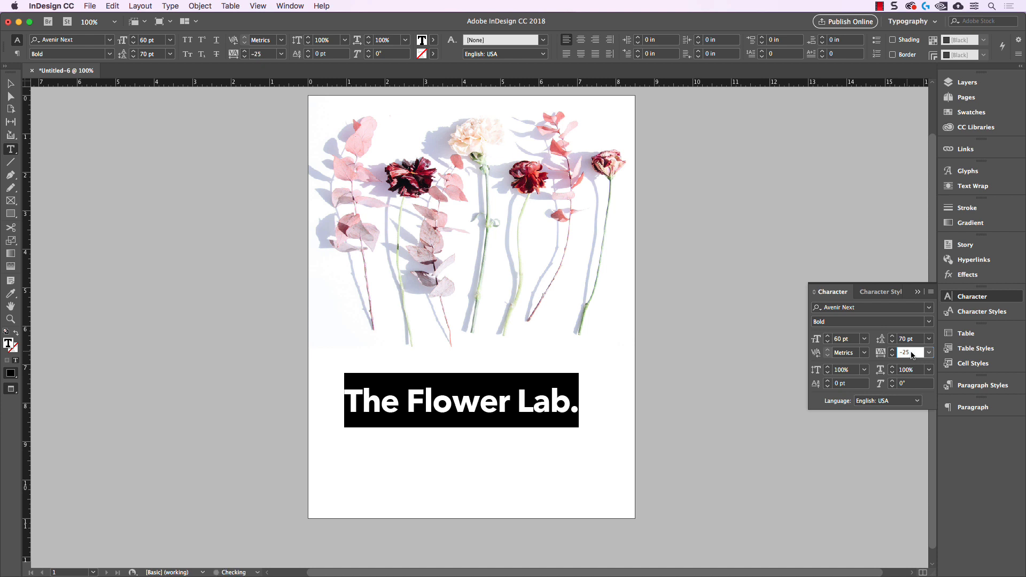
key("Up")
key("Up")
key("Up")
key("Down")
key("Down")
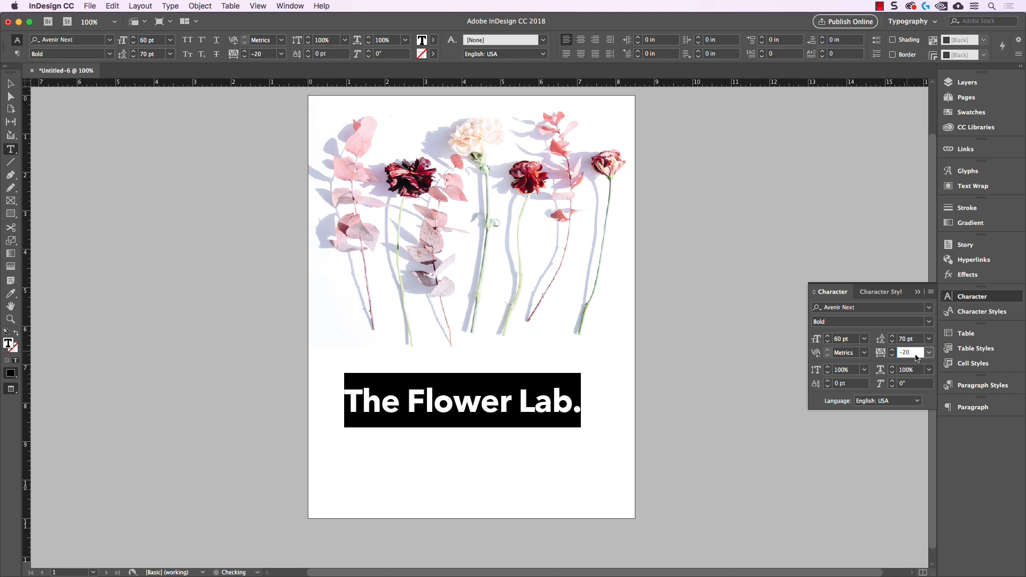
key("Up")
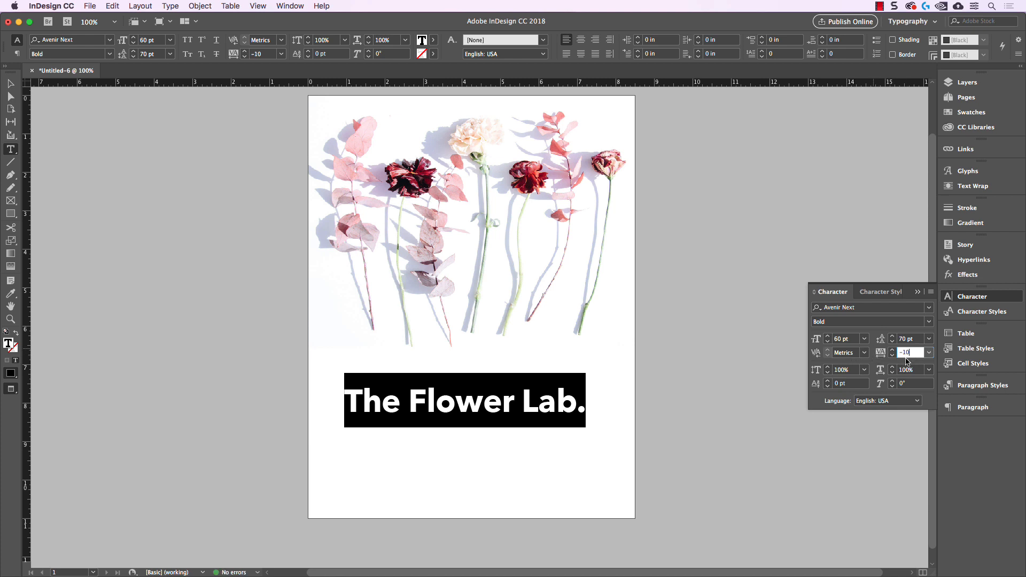
left_click(850, 339)
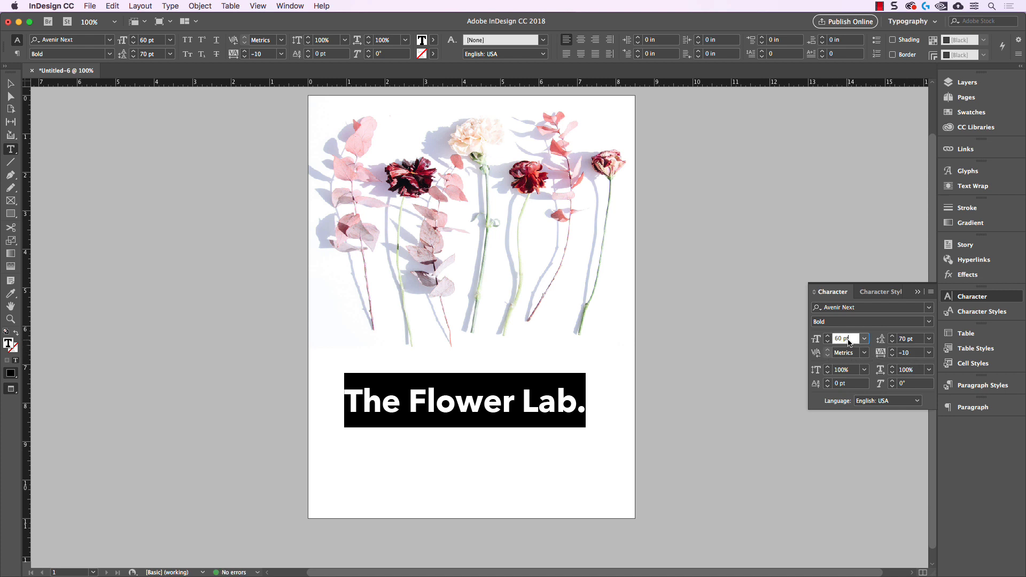
Compare tighter and looser headline tracking between -40 and 10, and return the tracking to 0.
left_click(914, 355)
key("Up")
key("Up")
key("Up")
key("Down")
key("Down")
key("Down")
key("Down")
key("Down")
key("Down")
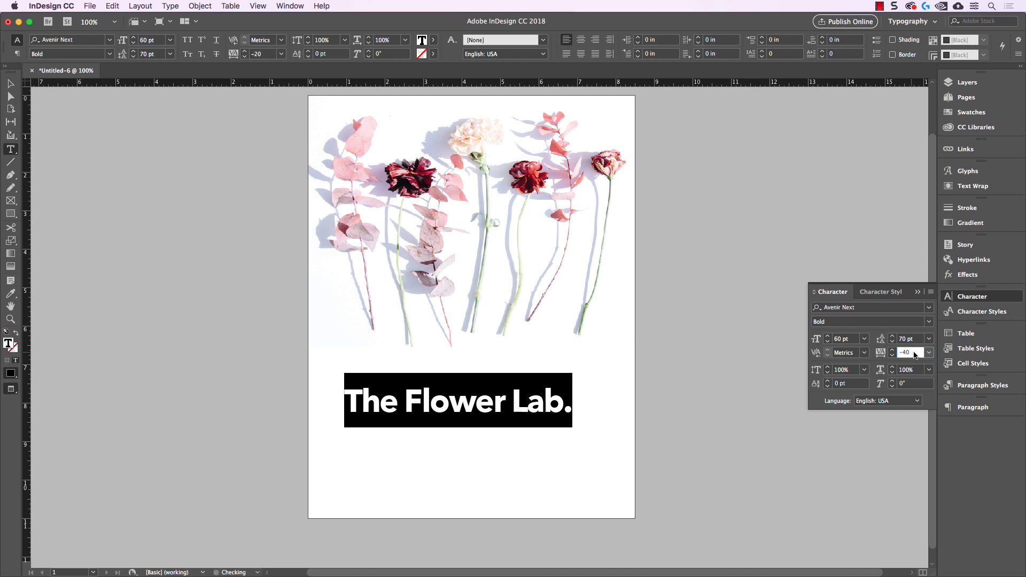
key("Up")
key("Up")
key("Up")
key("Up")
key("Up")
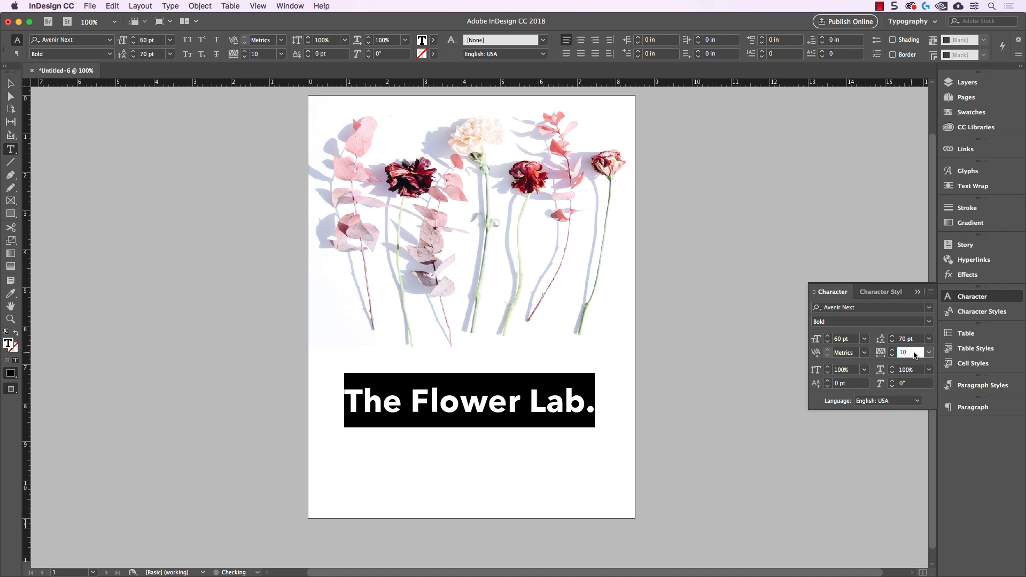
key("Down")
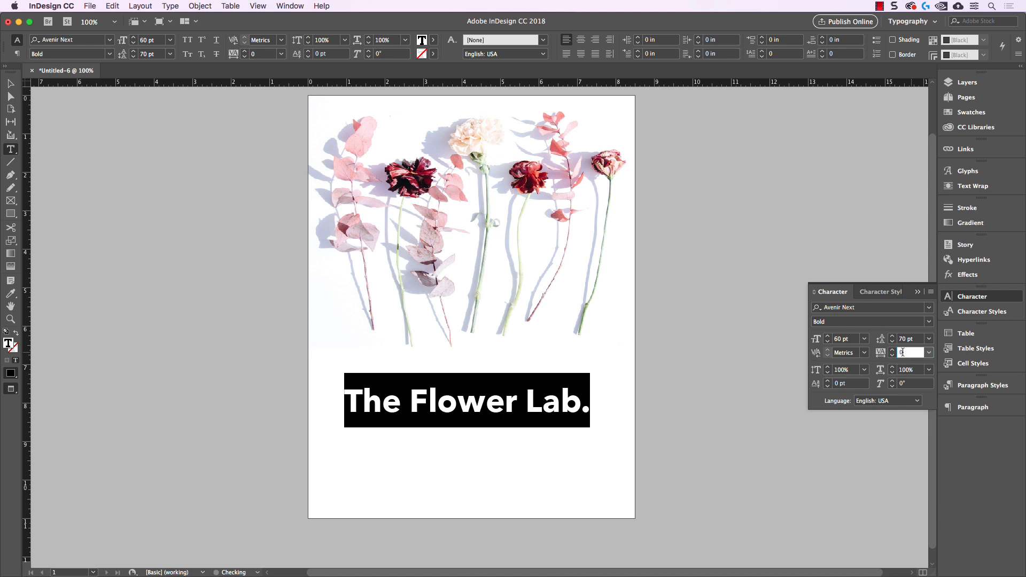
left_click(931, 355)
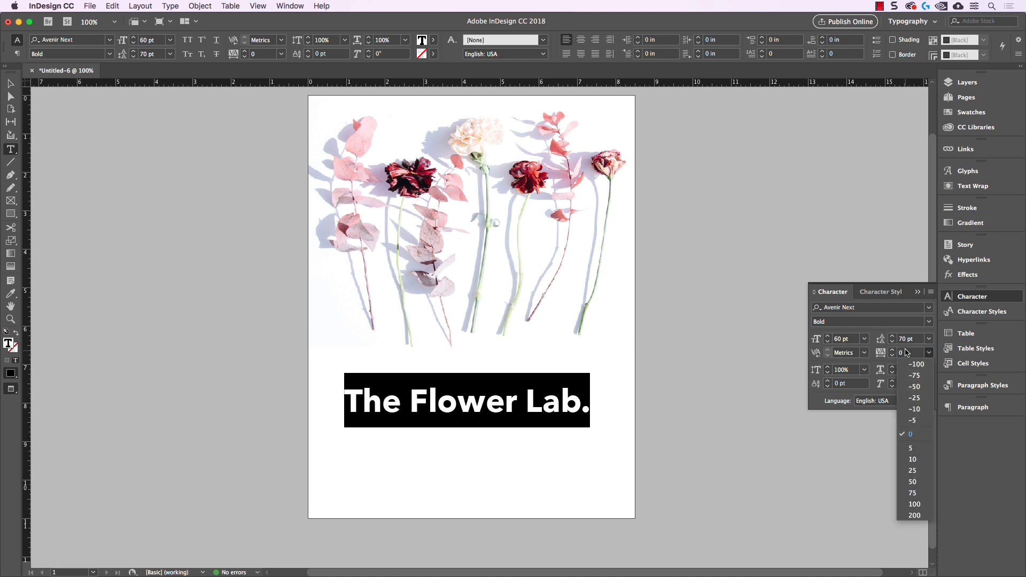
left_click(883, 356)
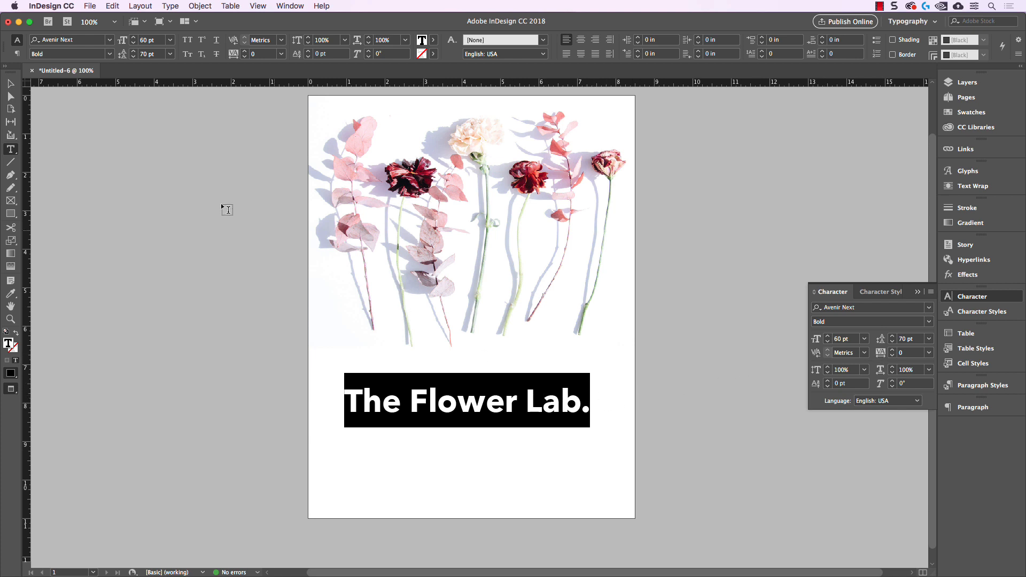
Try enlarging the headline's text frame beyond the page edges without scaling its text, and undo both resizes.
left_click(11, 84)
left_click(162, 314)
left_click(546, 405)
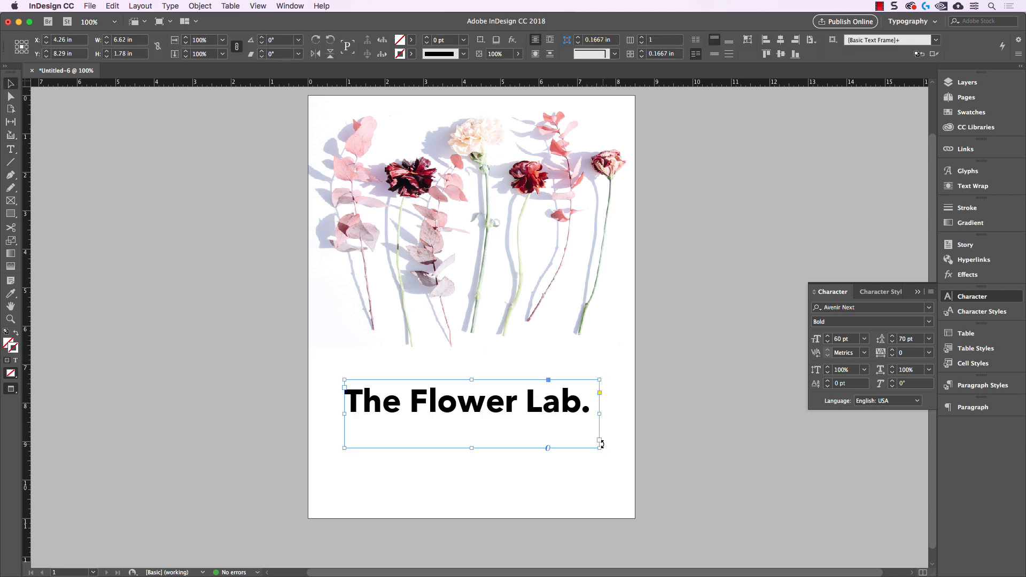
left_click_drag(598, 449, 649, 482)
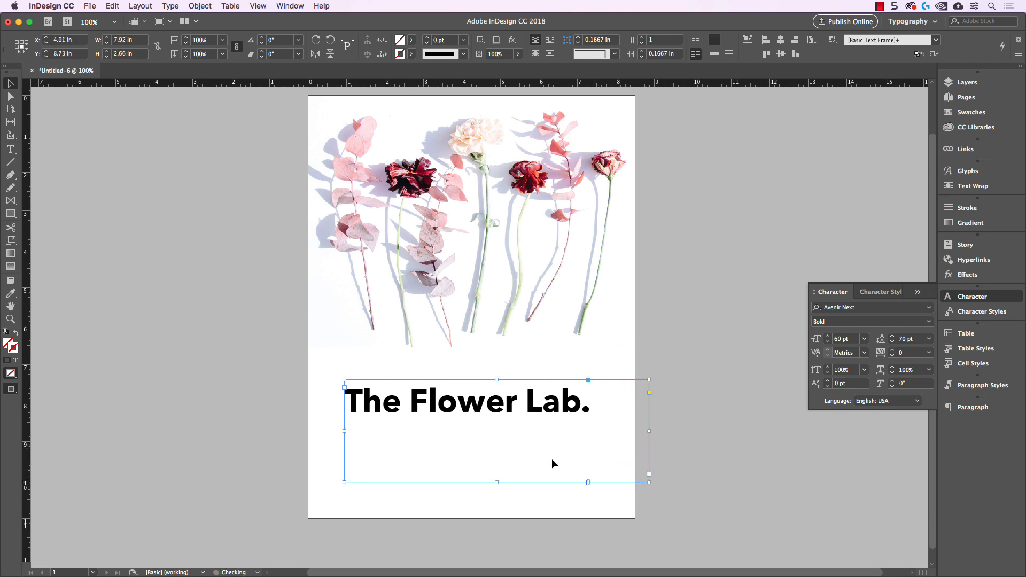
left_click_drag(345, 381, 302, 359)
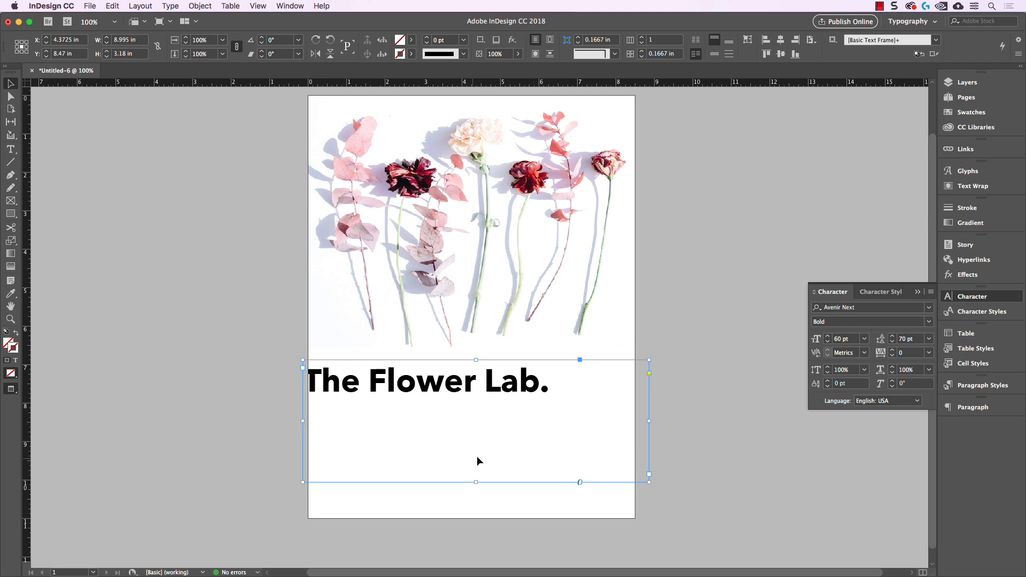
key("super+z")
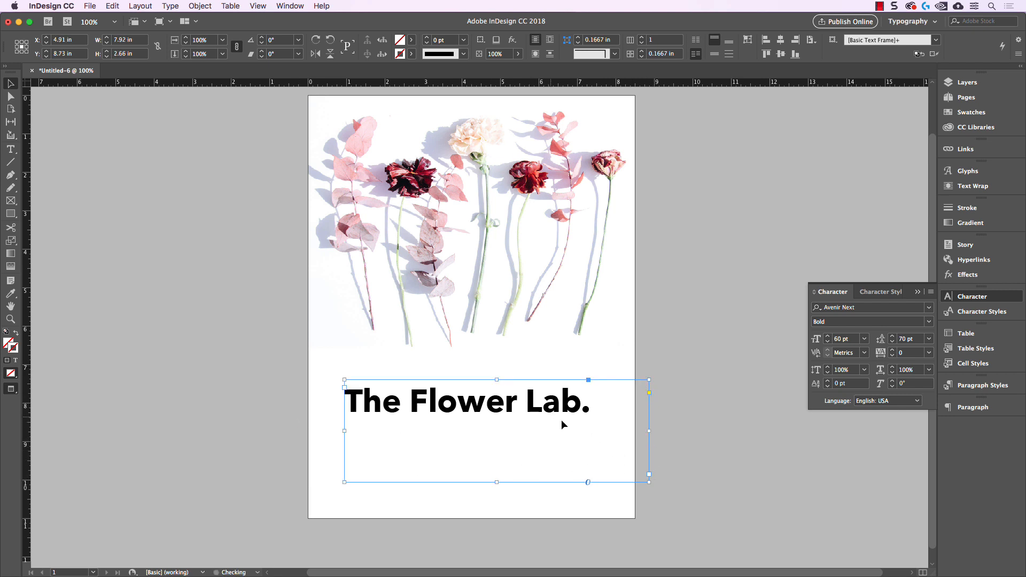
key("super+z")
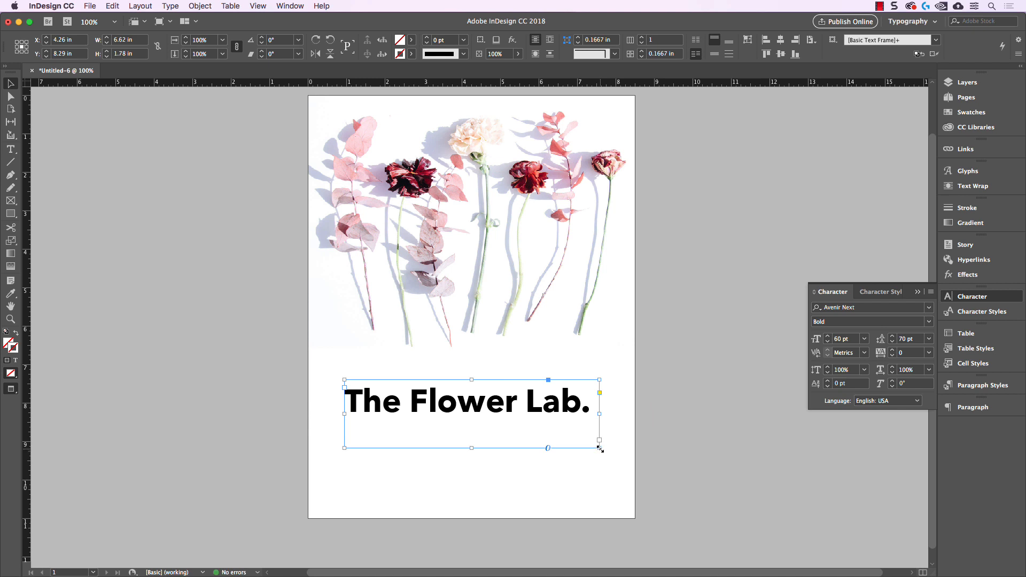
Try stretching the headline text together with its frame without keeping proportions, and undo each attempt.
left_click_drag(600, 448, 699, 480)
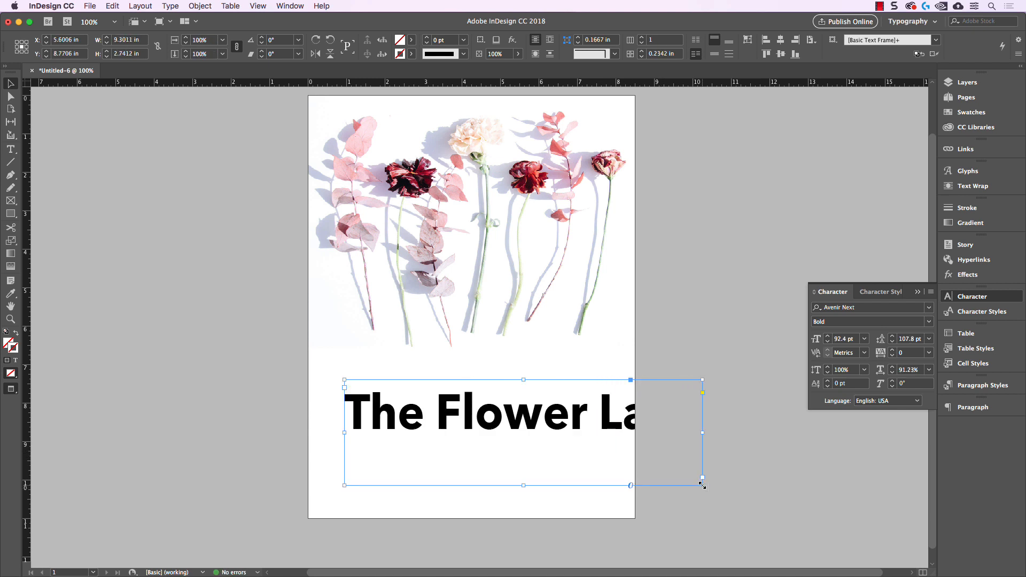
key("super+z")
left_click_drag(597, 446, 715, 405)
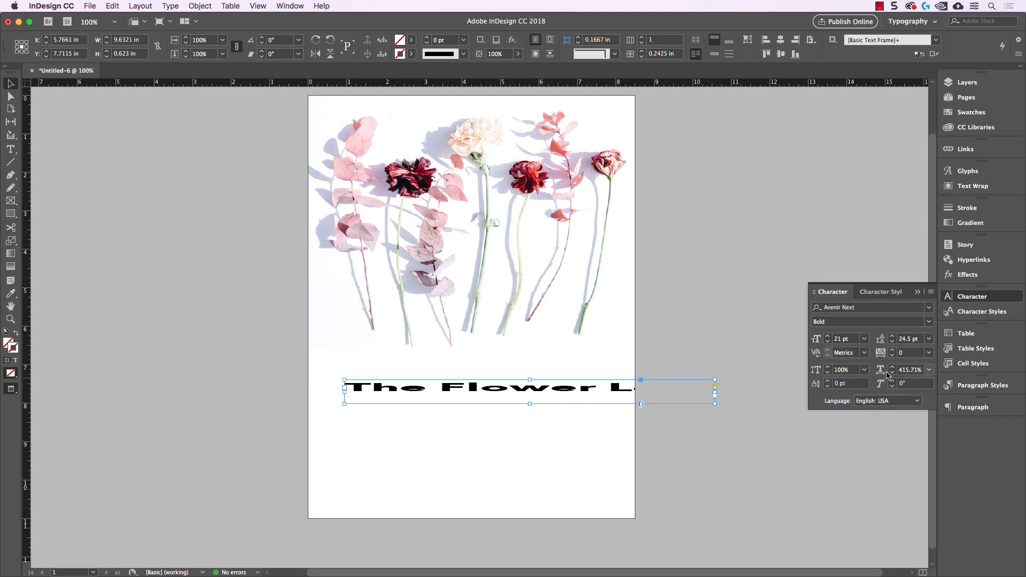
left_click(701, 333)
key("super+z")
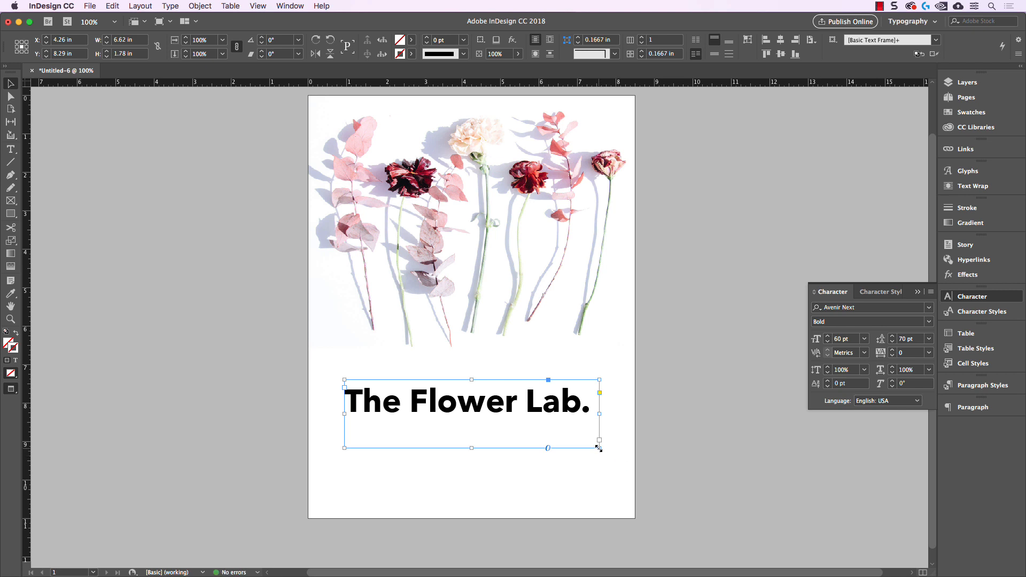
Scale the headline and its frame proportionally to about 6.9 in wide.
mouse_move(598, 449)
left_mouse_down()
mouse_move(618, 449)
mouse_move(607, 438)
mouse_move(618, 450)
mouse_move(600, 437)
mouse_move(611, 449)
left_mouse_up()
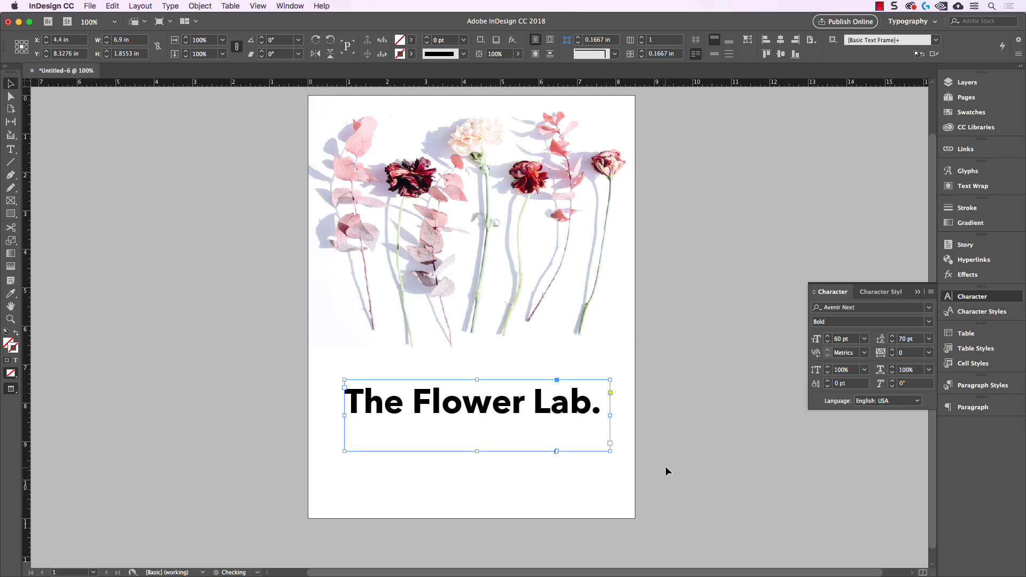
left_click(687, 422)
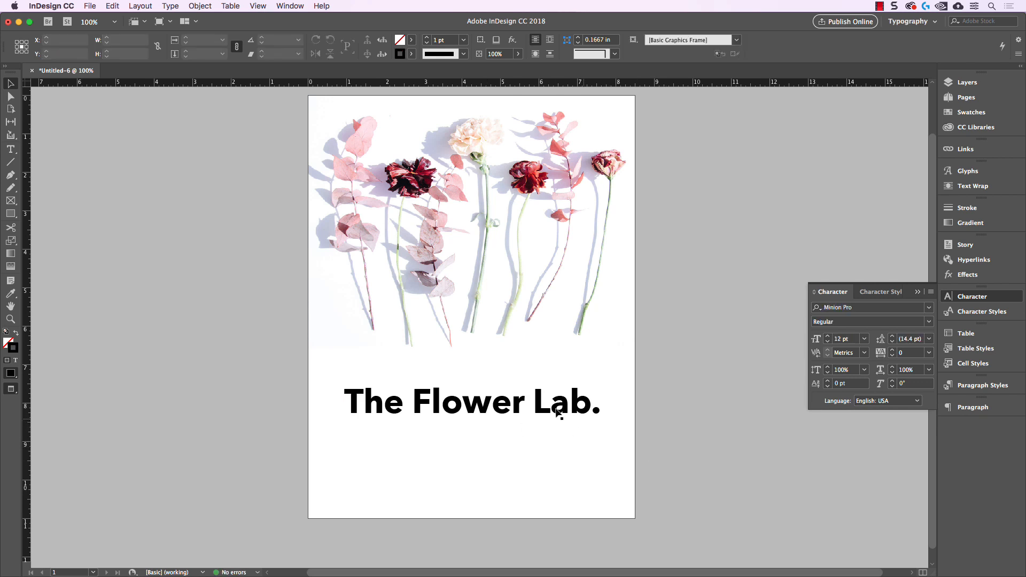
Extend the headline frame downward to about 3 in high, and fit its bottom edge to the text.
left_click(476, 451)
left_click_drag(477, 451, 480, 495)
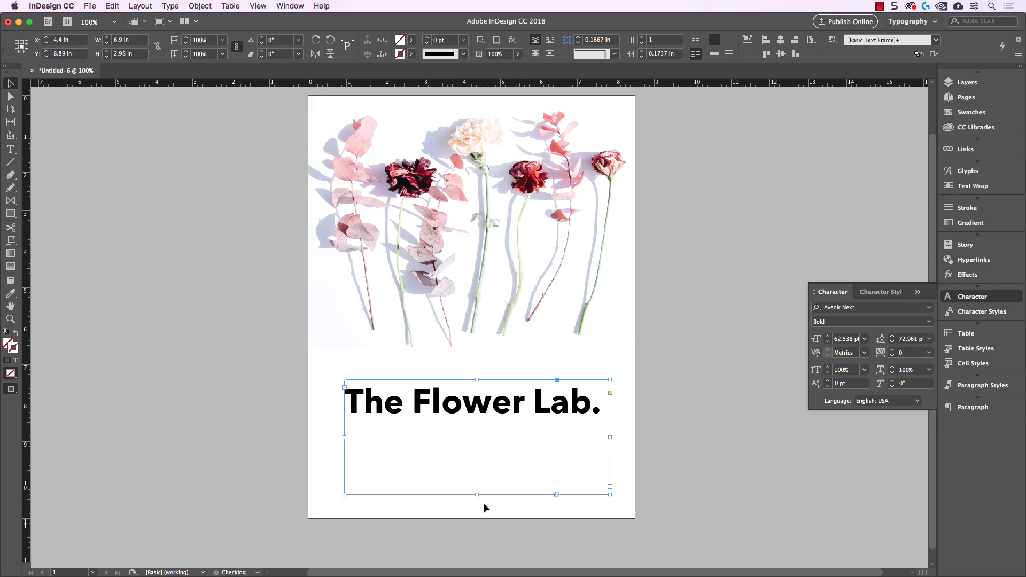
left_click(672, 428)
left_click(486, 430)
double_click(476, 494)
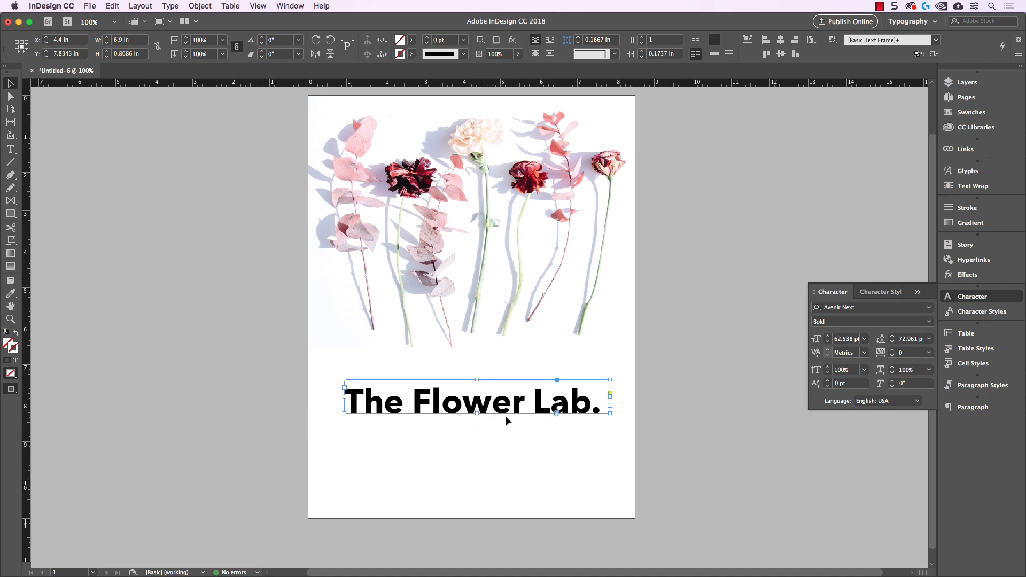
left_click(600, 469)
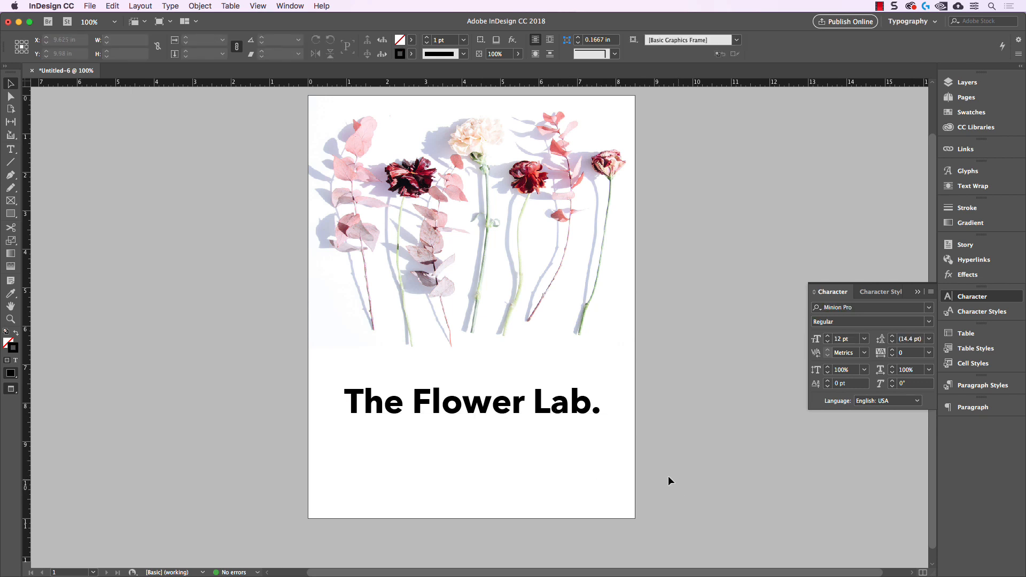
left_click(581, 409)
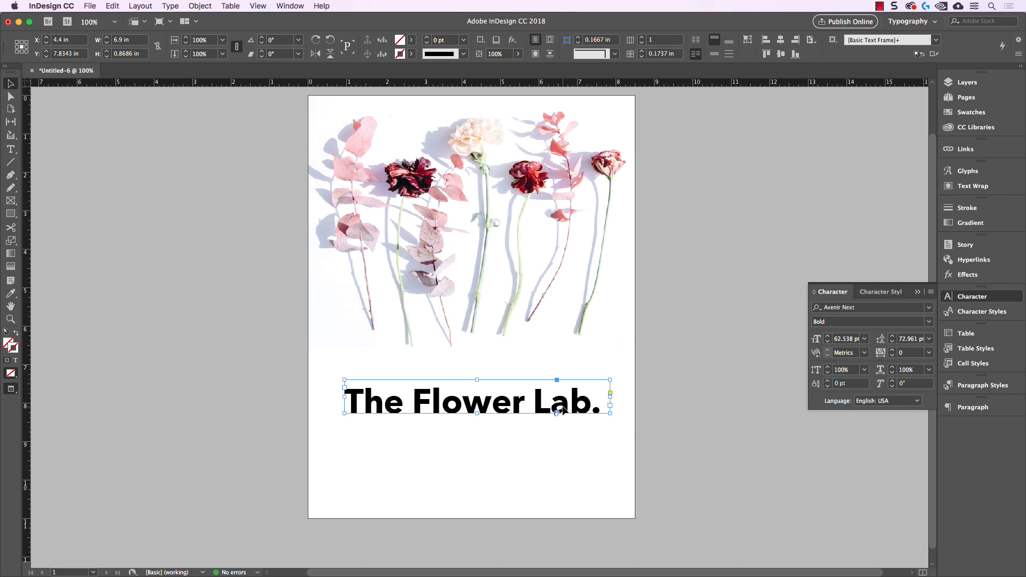
left_click(608, 454)
Show the layout guides and resize the headline frame to span from the left to the right page margin, 7 in wide.
key("w")
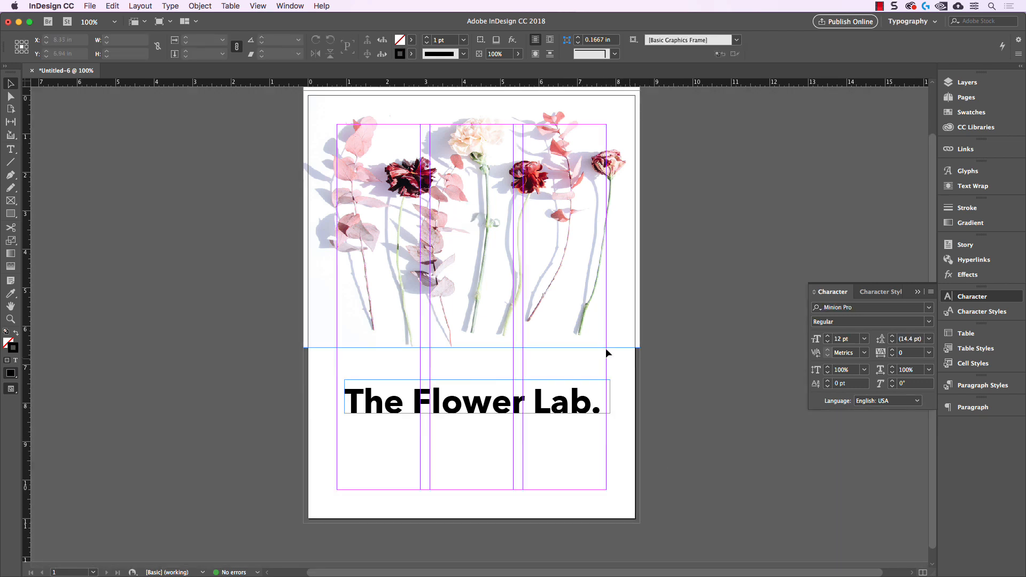
left_click(602, 401)
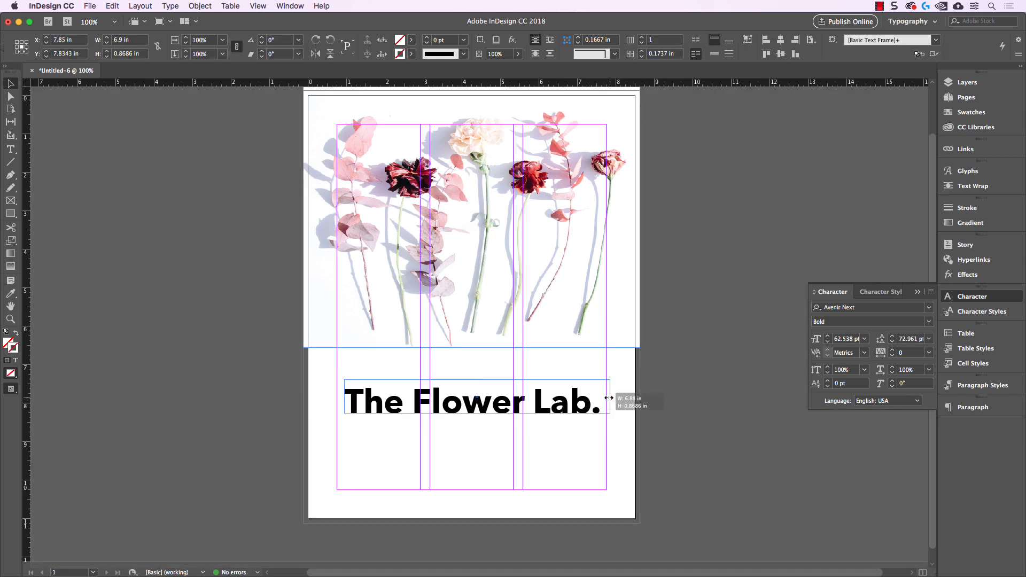
left_click_drag(606, 397, 606, 397)
left_click_drag(345, 396, 336, 396)
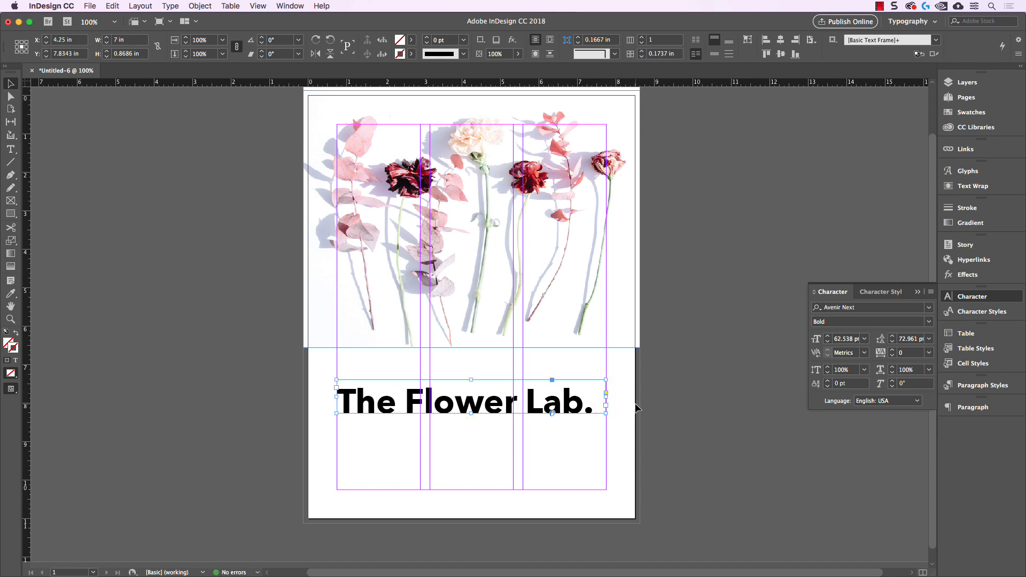
Center the headline text within its frame.
left_click(985, 407)
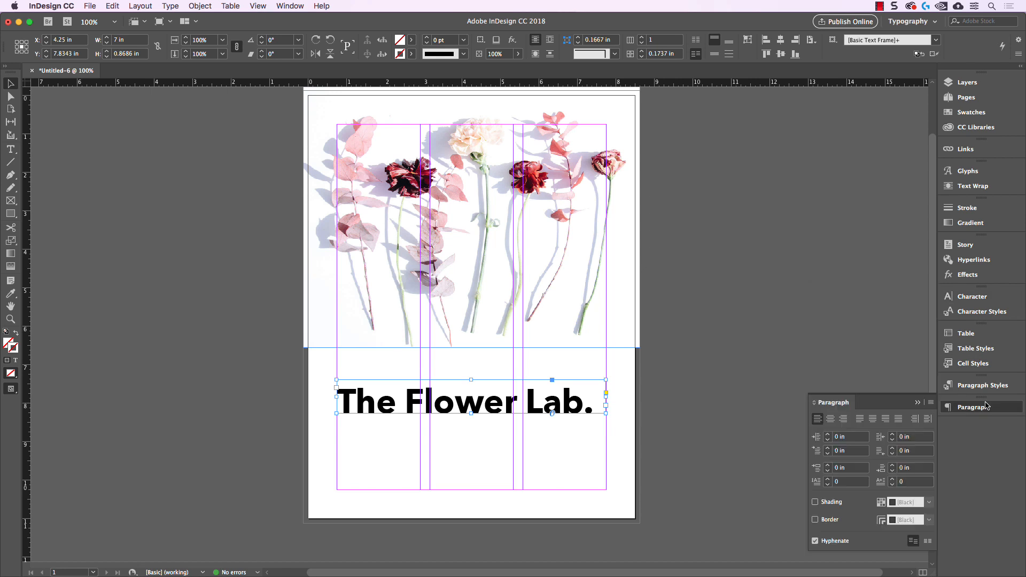
left_click(832, 420)
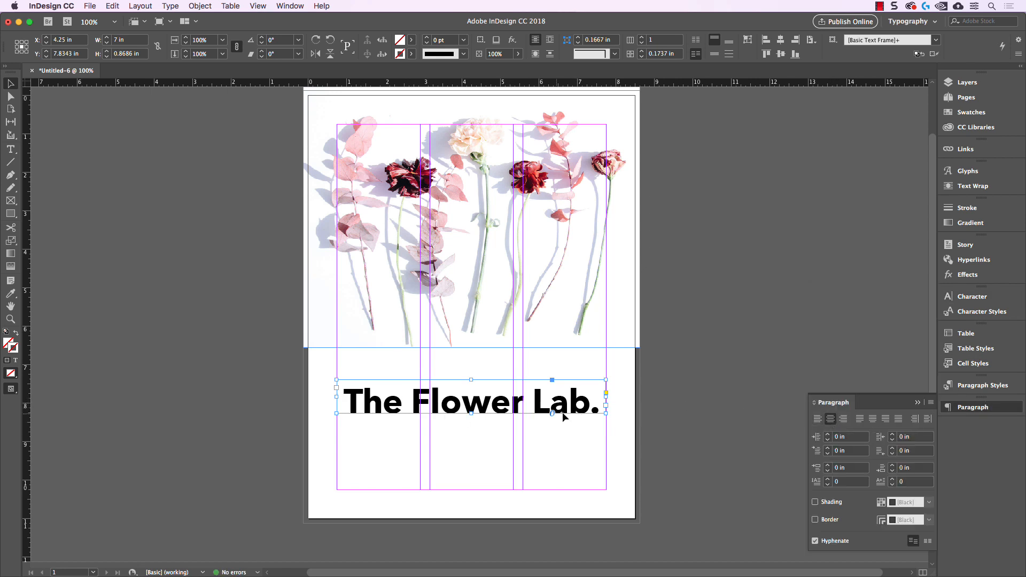
left_click(713, 412)
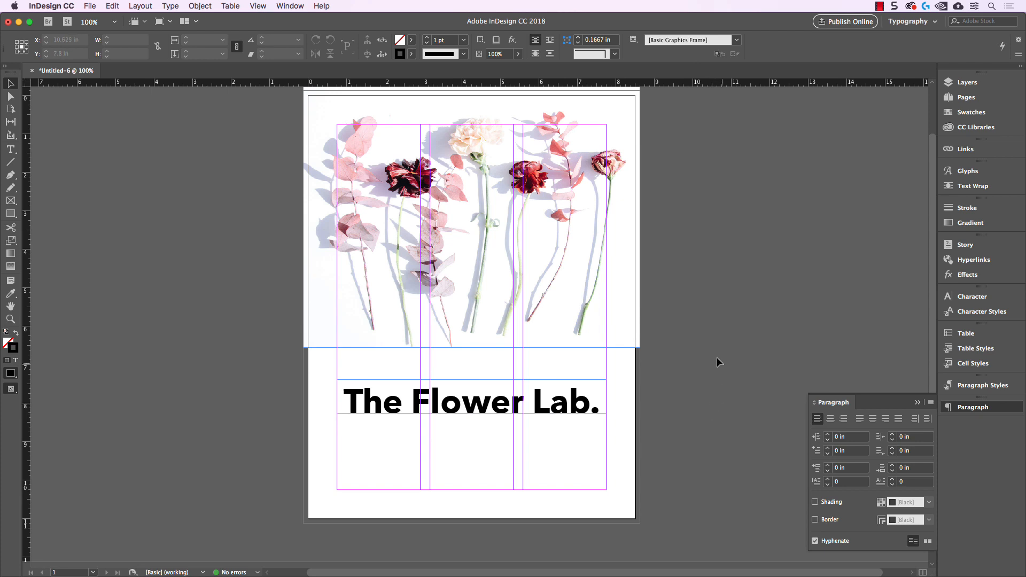
left_click(545, 400)
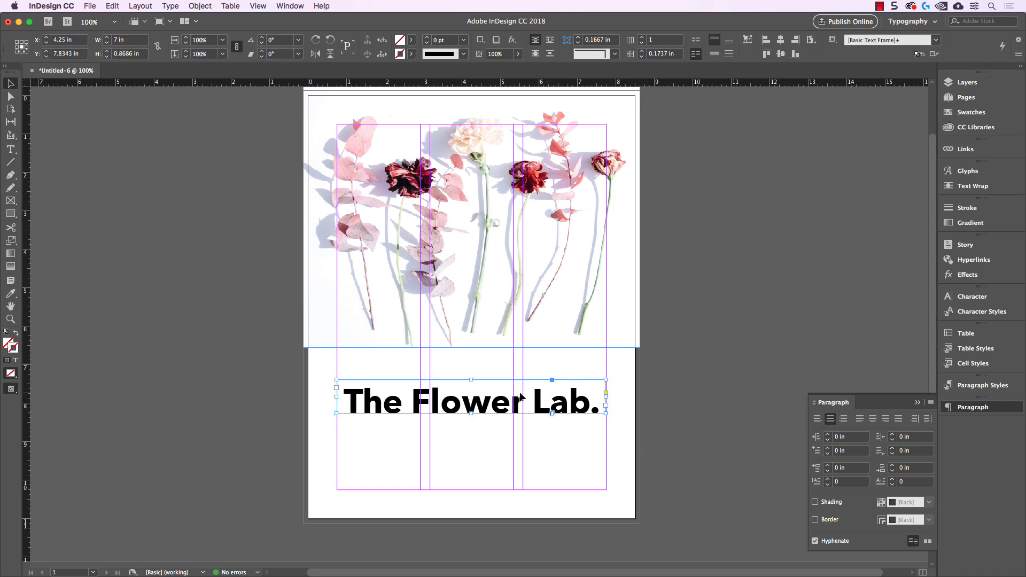
Shift the headline frame right past the page edge and align its horizontal center to the page margins.
left_click_drag(495, 391, 598, 391)
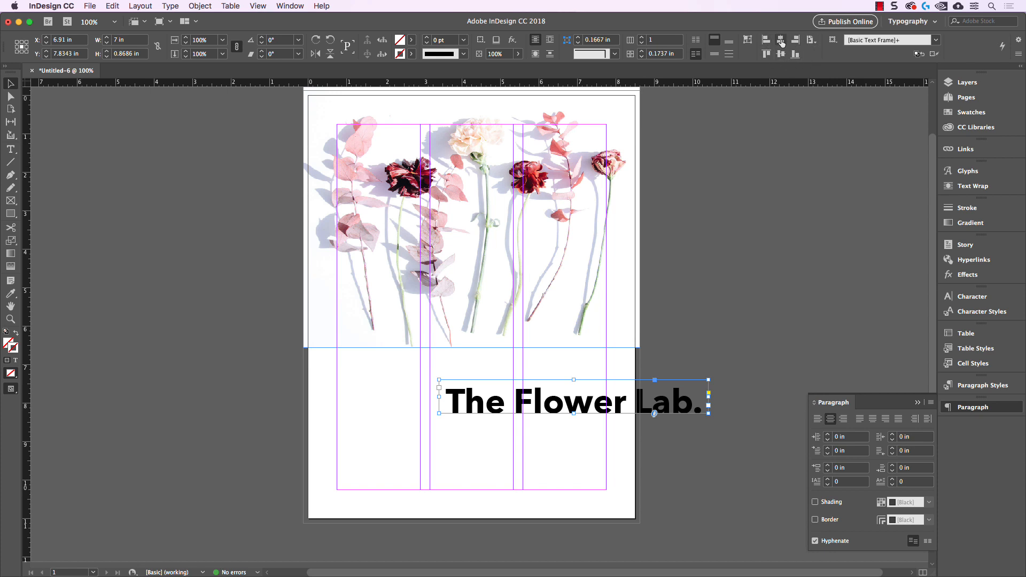
left_click(781, 43)
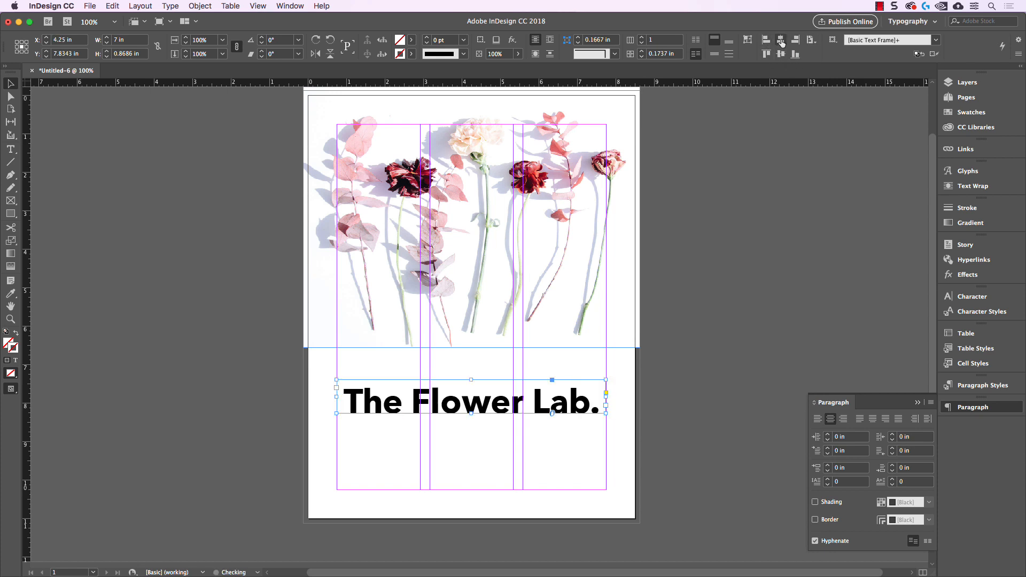
left_click(811, 39)
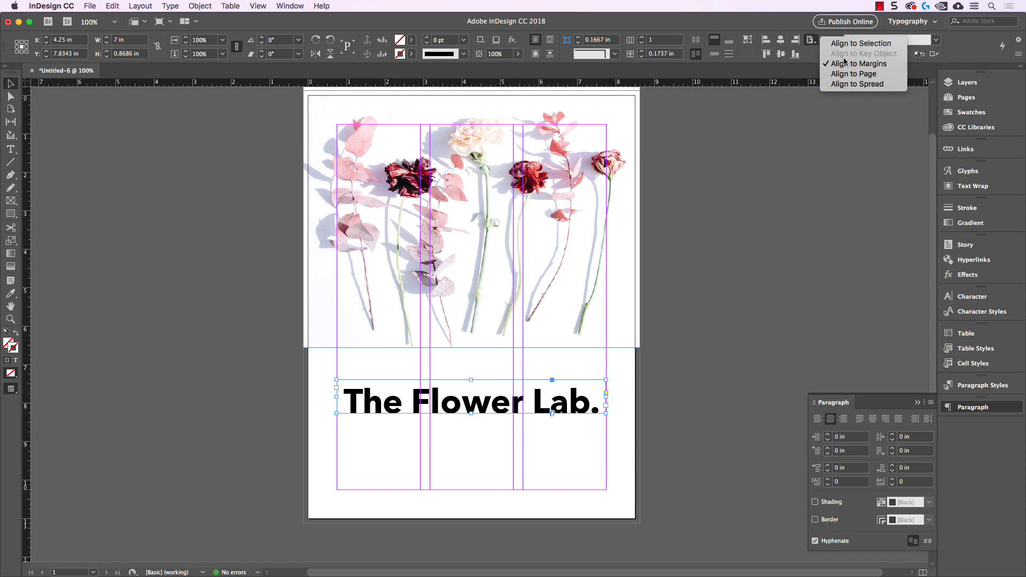
left_click(805, 114)
Move the headline frame right to an X position of about 6.42 in and set its alignment reference to Align to Selection.
left_click_drag(559, 396, 643, 391)
left_click(812, 41)
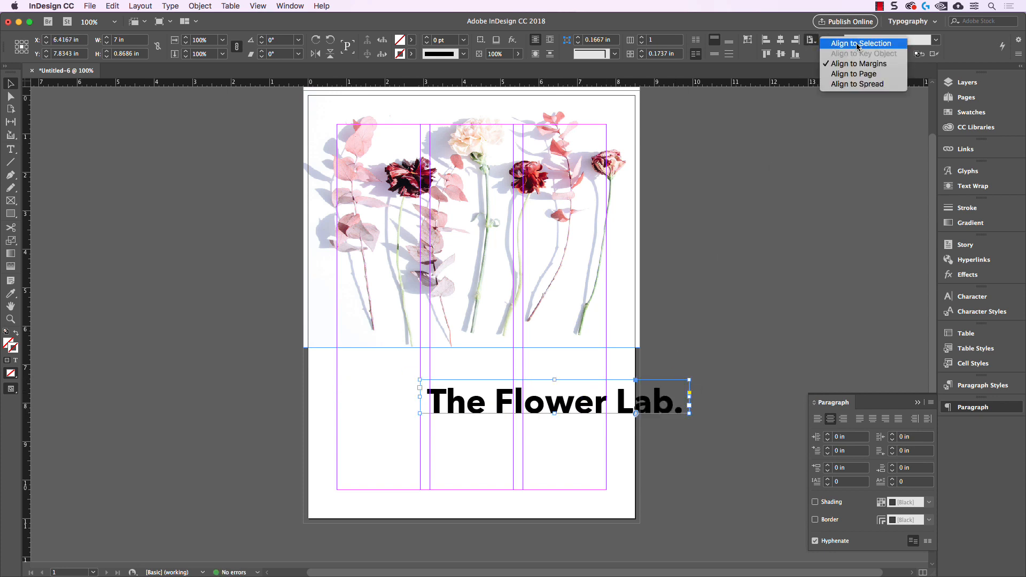
left_click(858, 45)
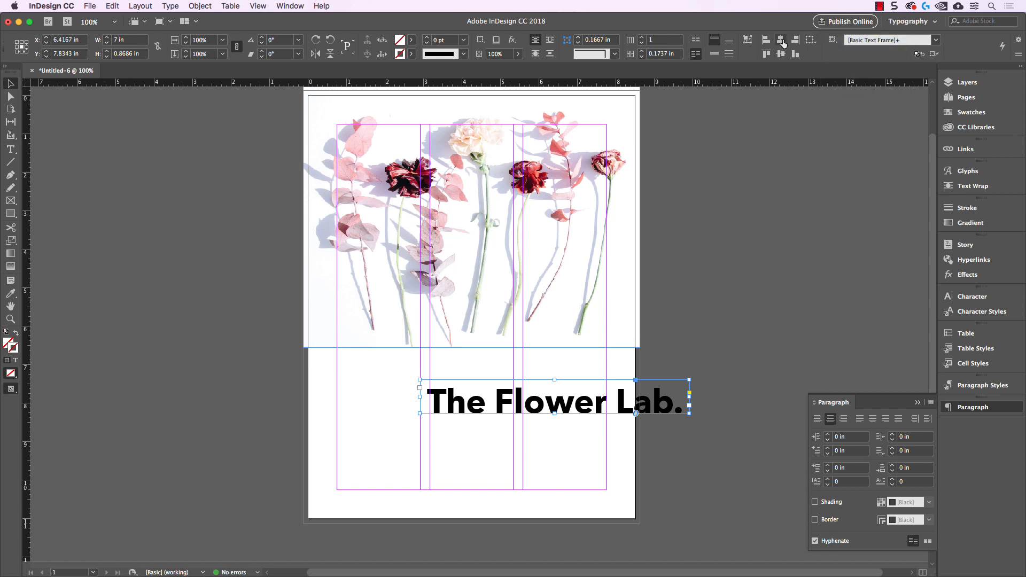
left_click(813, 41)
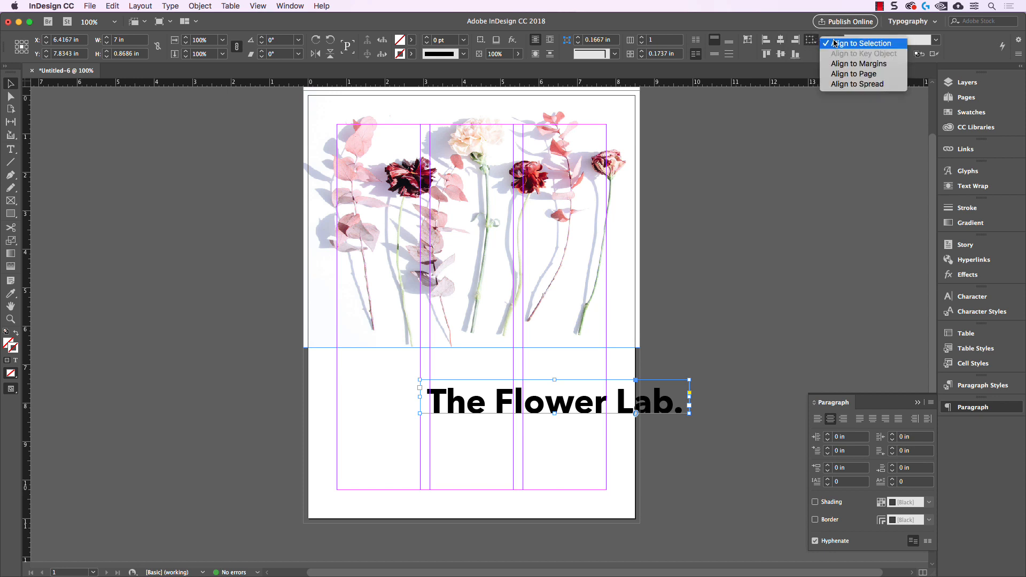
left_click(835, 43)
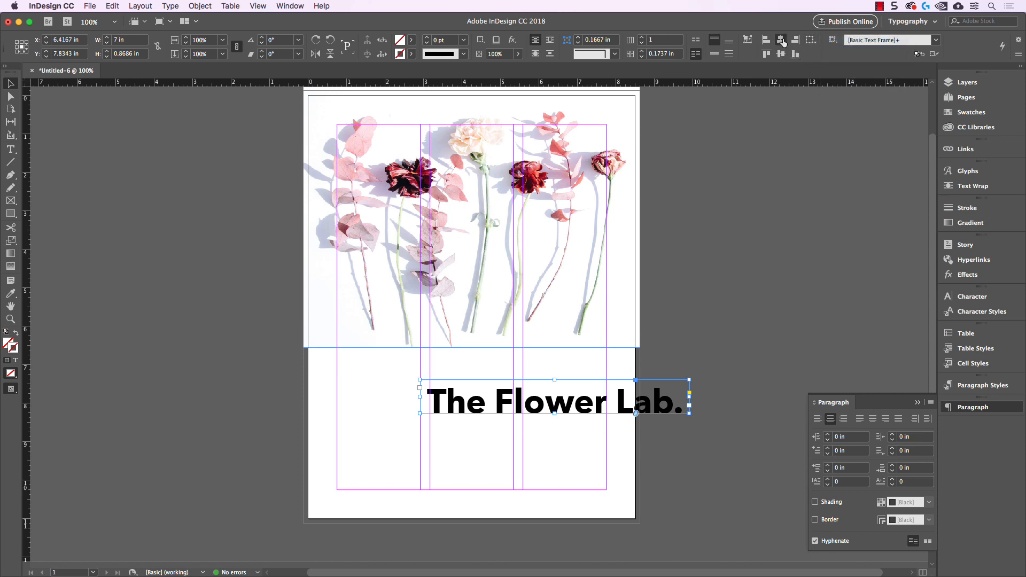
Align the horizontal centers of the flower photo and the headline to each other, and undo the alignment.
left_click(774, 220)
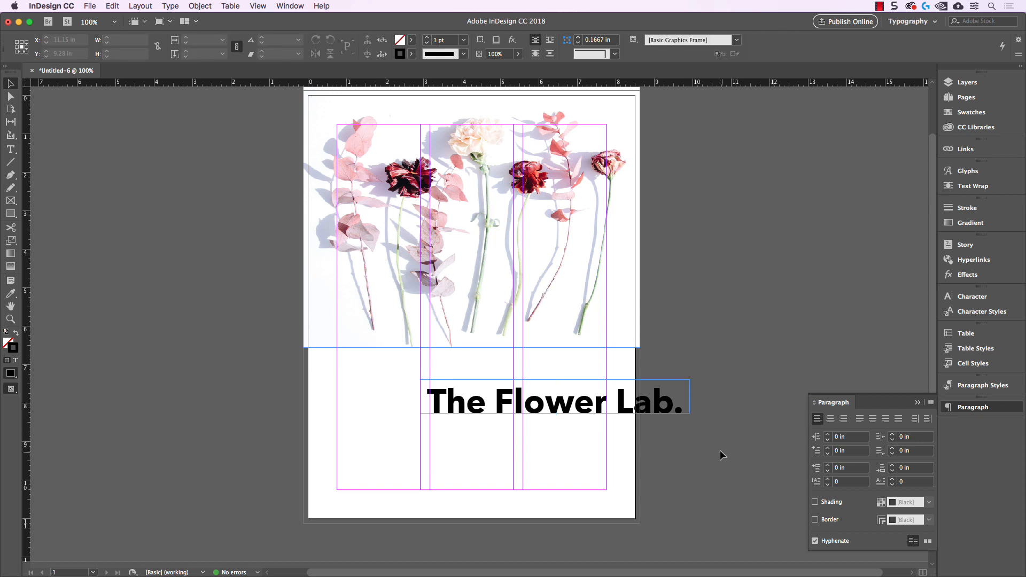
left_click_drag(694, 451, 561, 341)
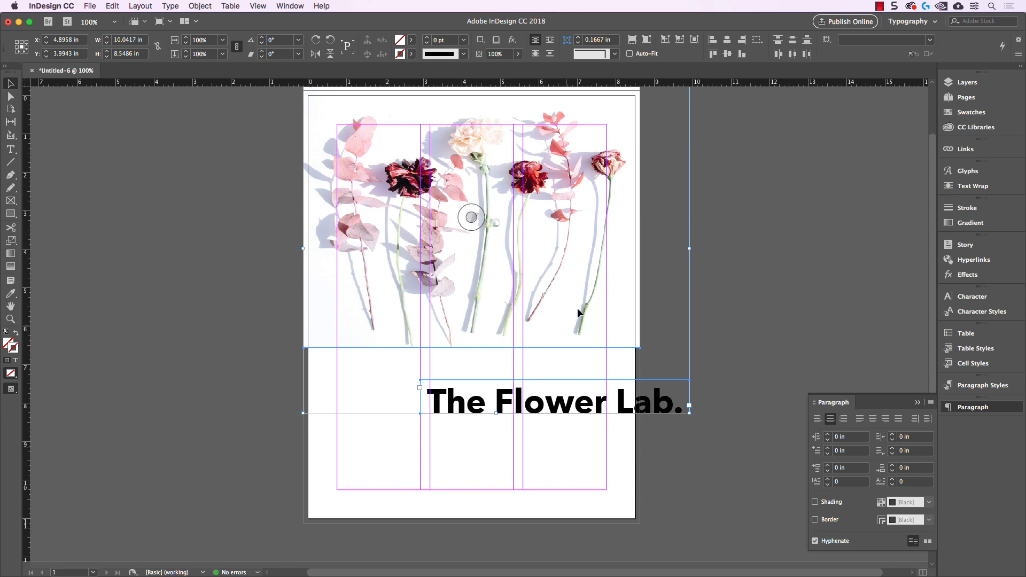
left_click(730, 43)
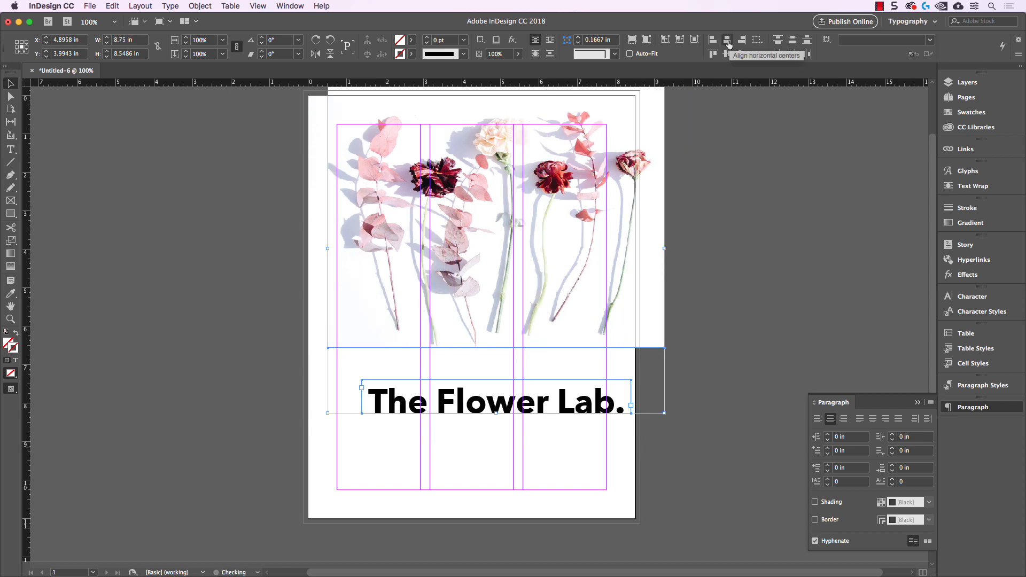
left_click(770, 276)
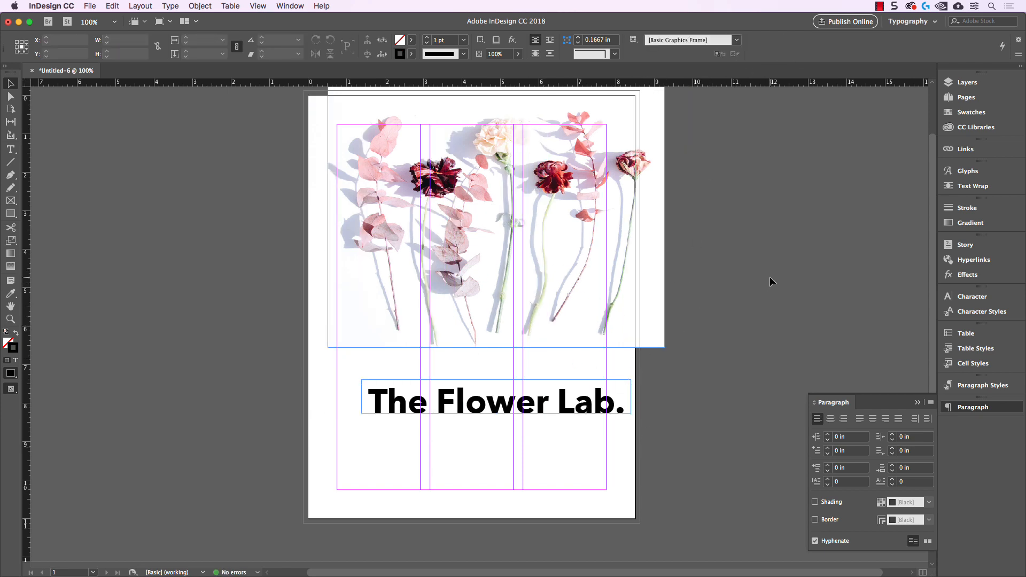
key("super+z")
Set the headline frame's alignment reference to Align to Margins and center it horizontally between the page margins.
left_click(687, 409)
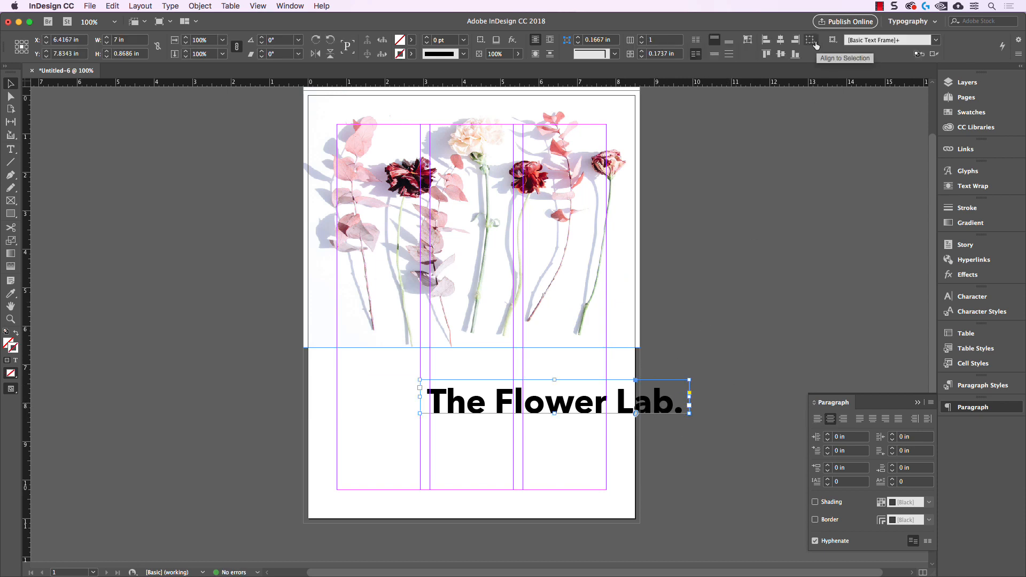
left_click(809, 42)
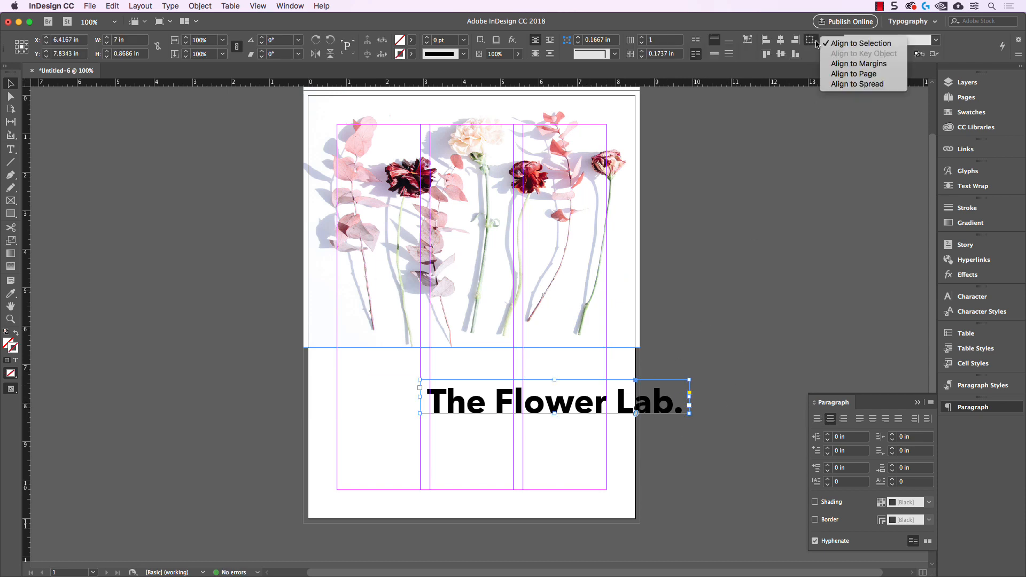
left_click(860, 65)
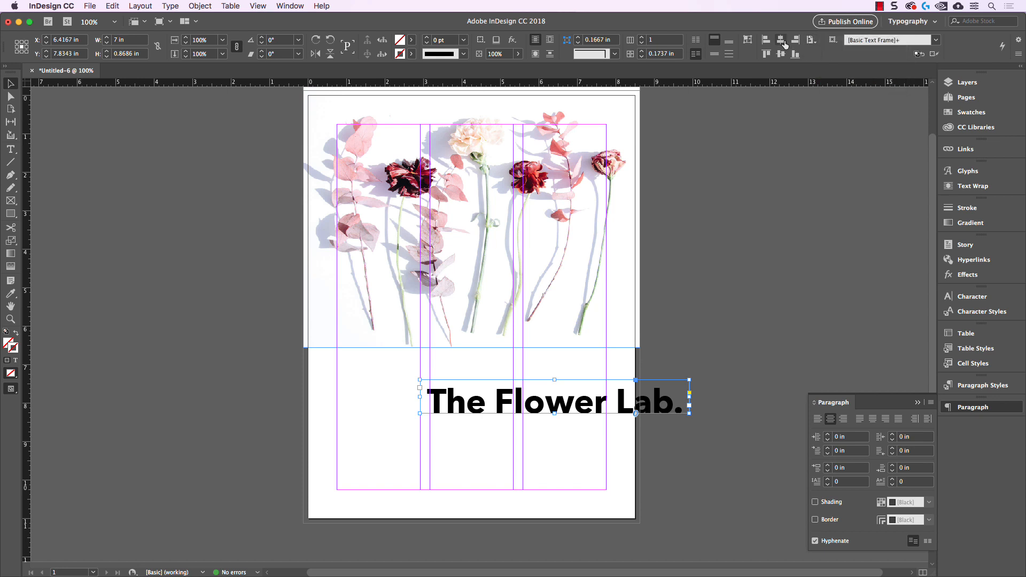
left_click(781, 39)
left_click(632, 428)
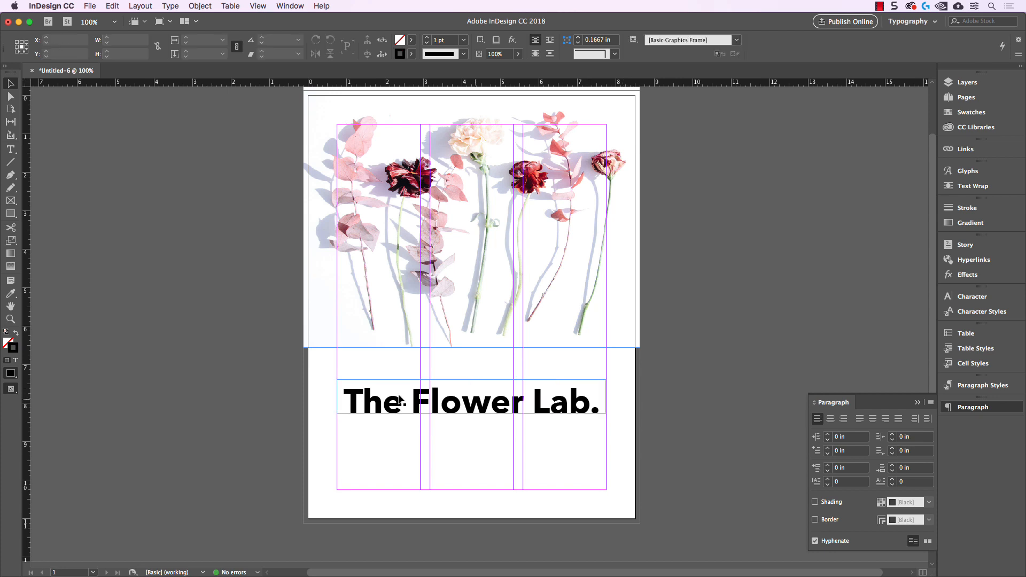
Preview the page without guides and move the headline frame up to a Y position of about 7.49 in.
key("w")
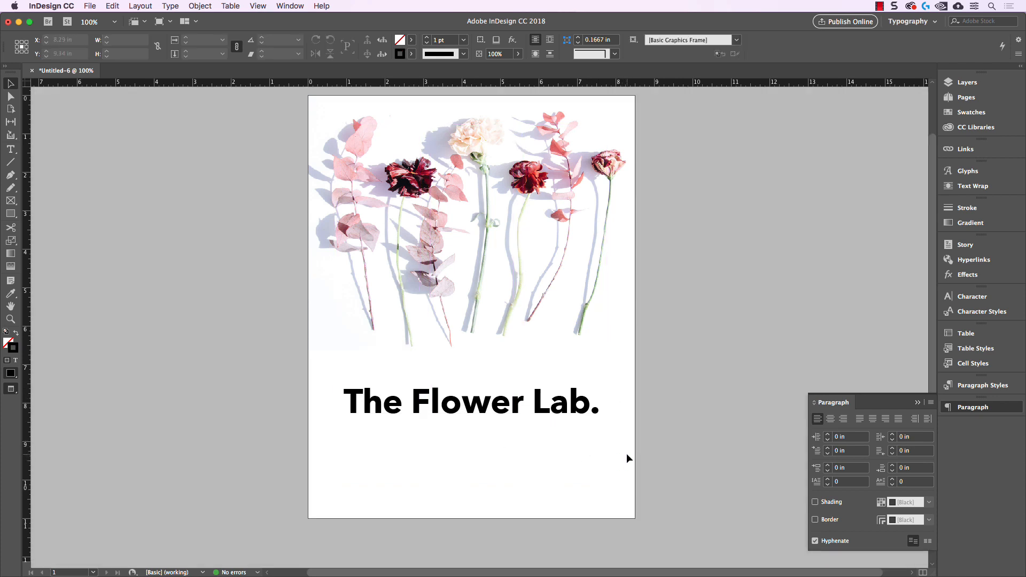
left_click(575, 417)
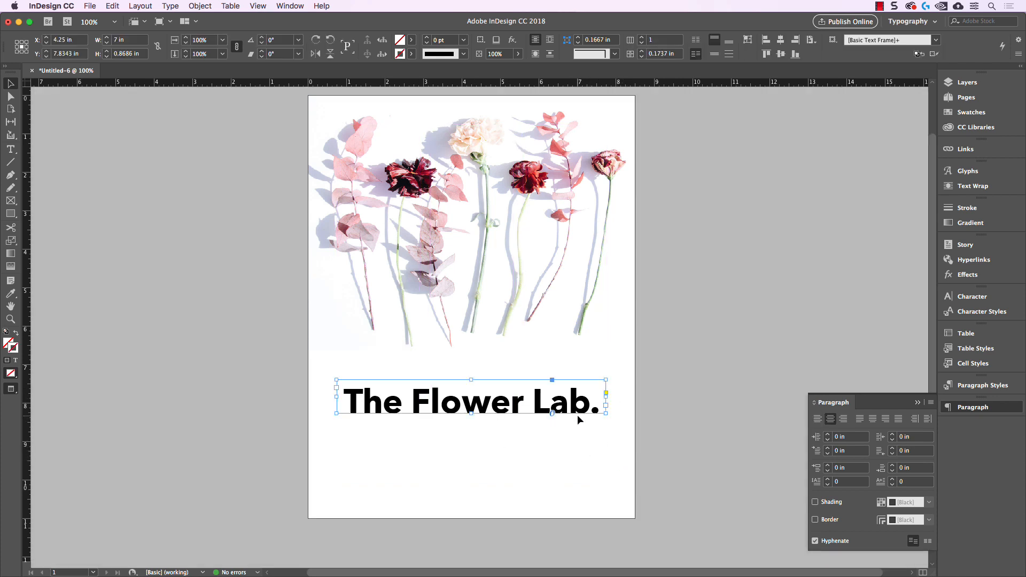
left_click_drag(498, 398, 498, 386)
left_click(514, 427)
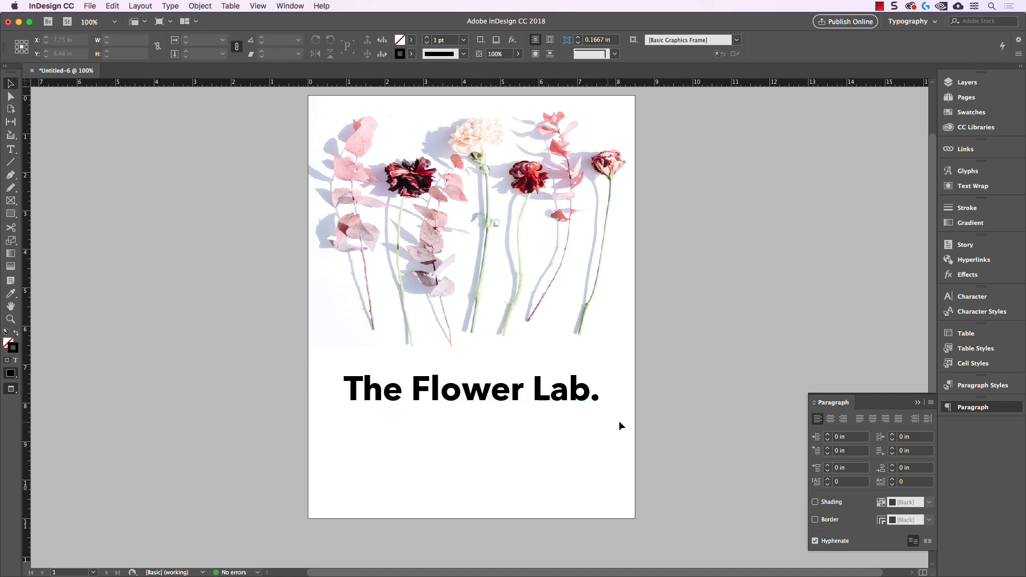
left_click(919, 403)
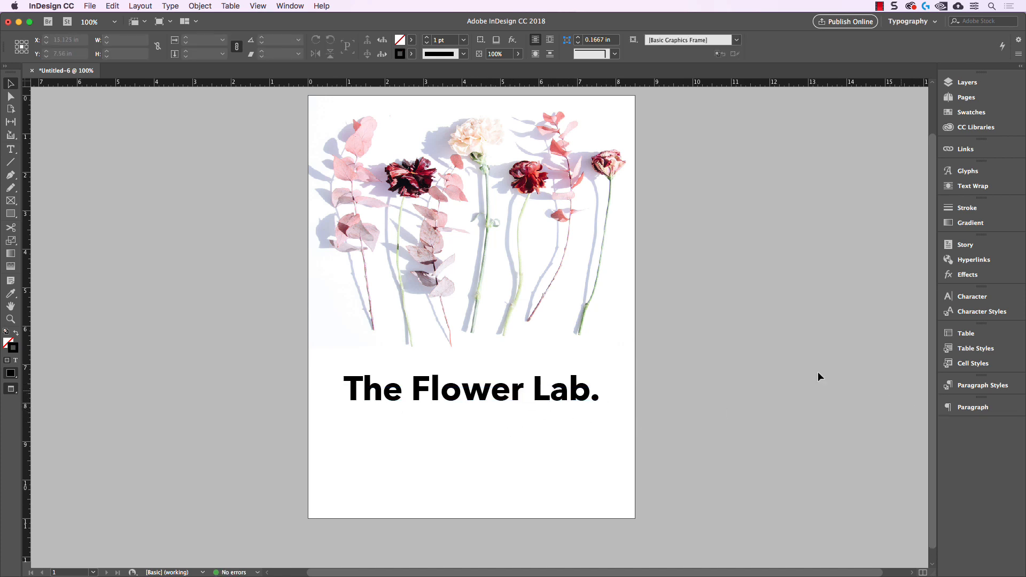
Fill the headline's text frame with the cyan C=100 M=0 Y=0 K=0 swatch.
left_click(506, 393)
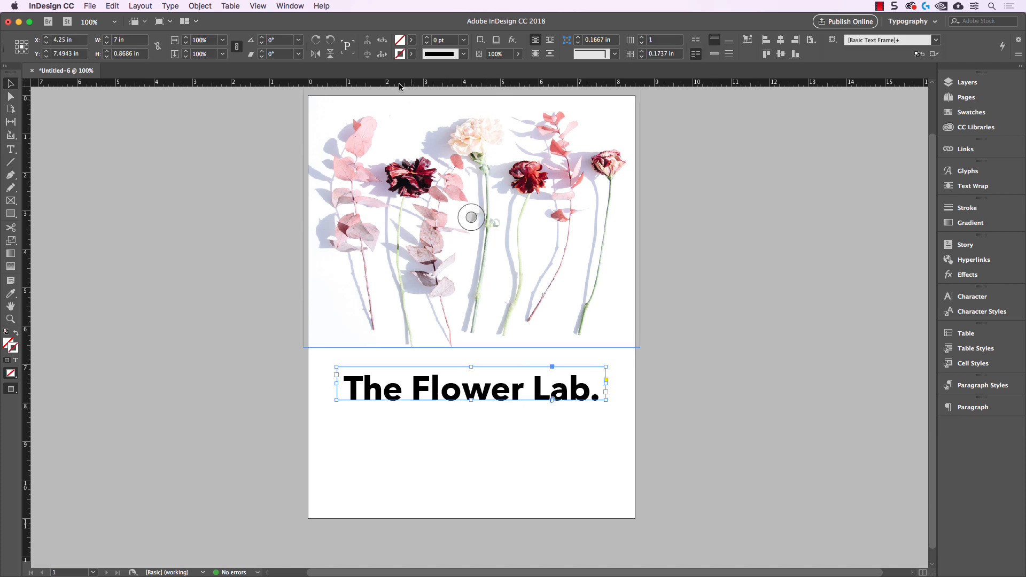
left_click(411, 53)
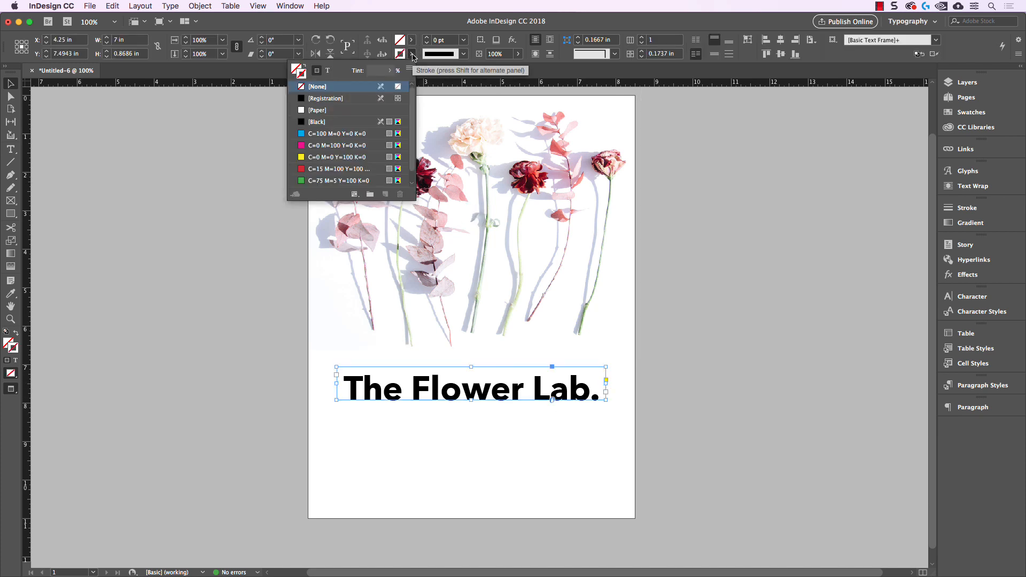
left_click(413, 41)
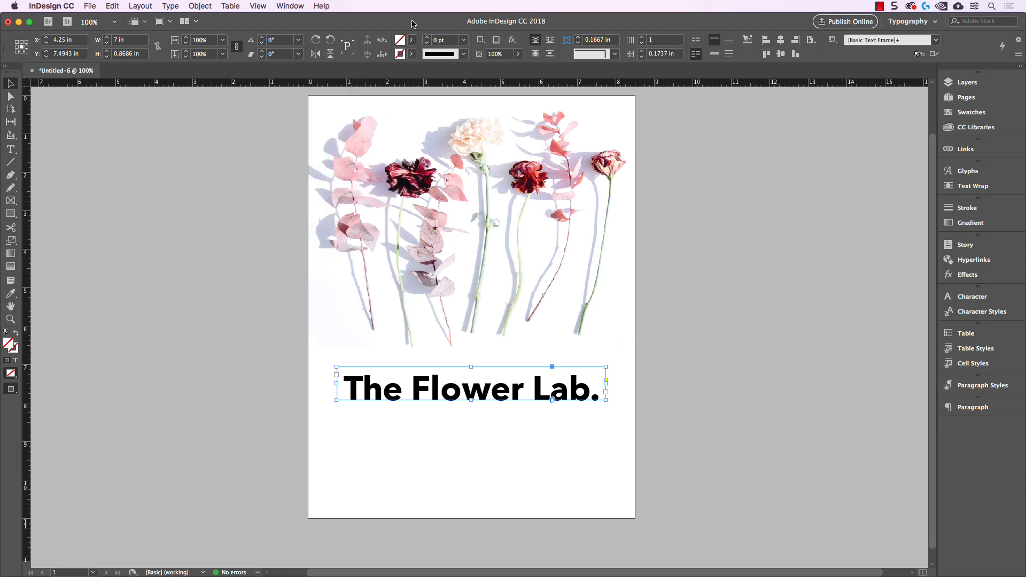
left_click(414, 43)
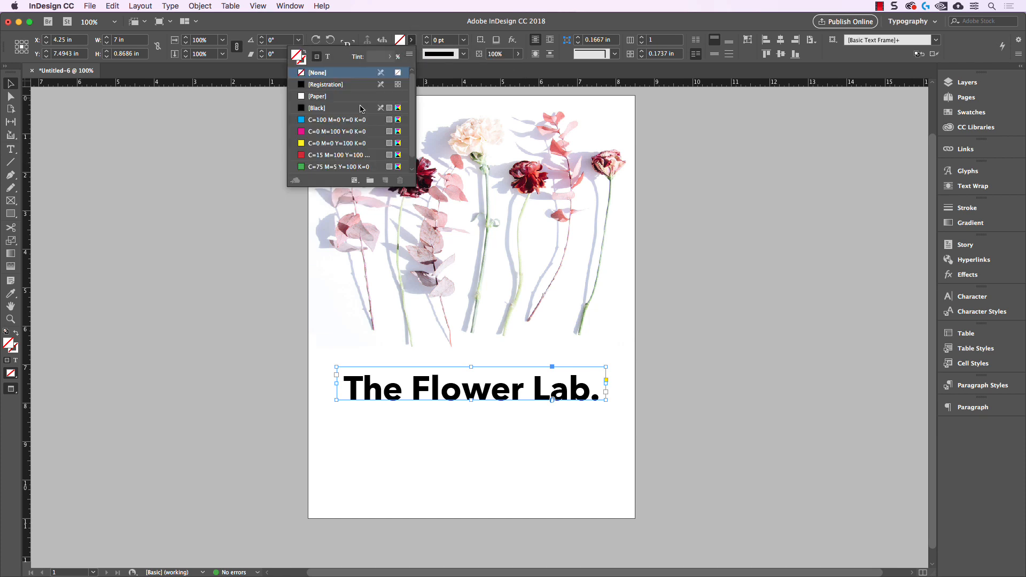
left_click(347, 121)
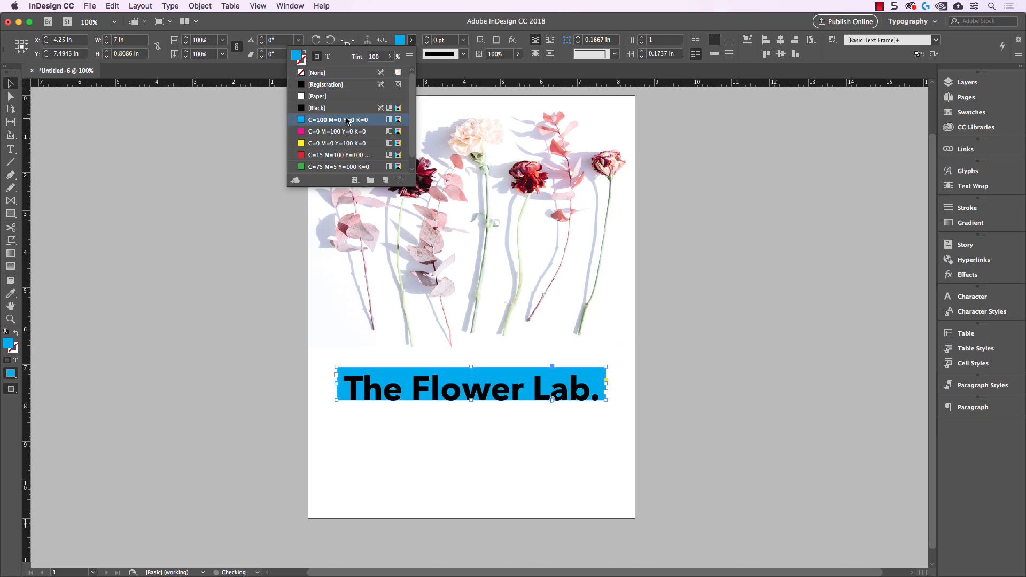
left_click(668, 395)
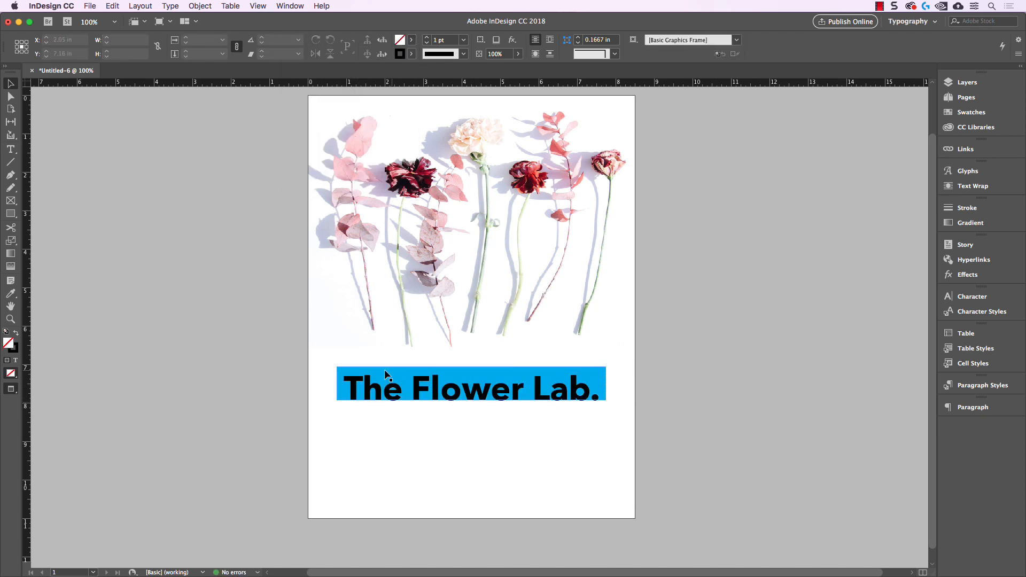
Extend the filled headline frame downward to a height of 3 in, and undo both the resize and the fill.
left_click(478, 393)
left_click_drag(473, 400, 477, 481)
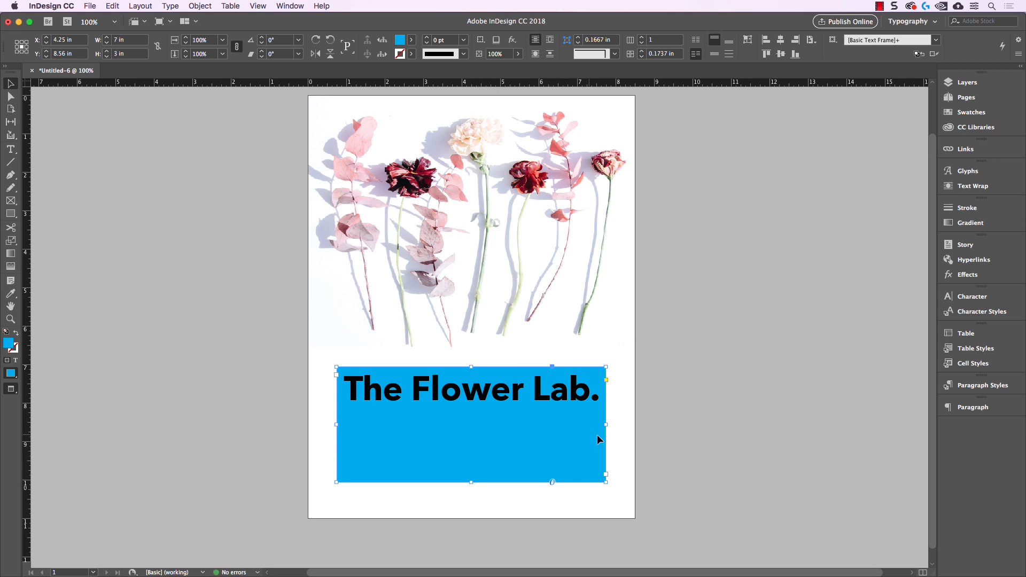
key("super+z")
key("super+z")
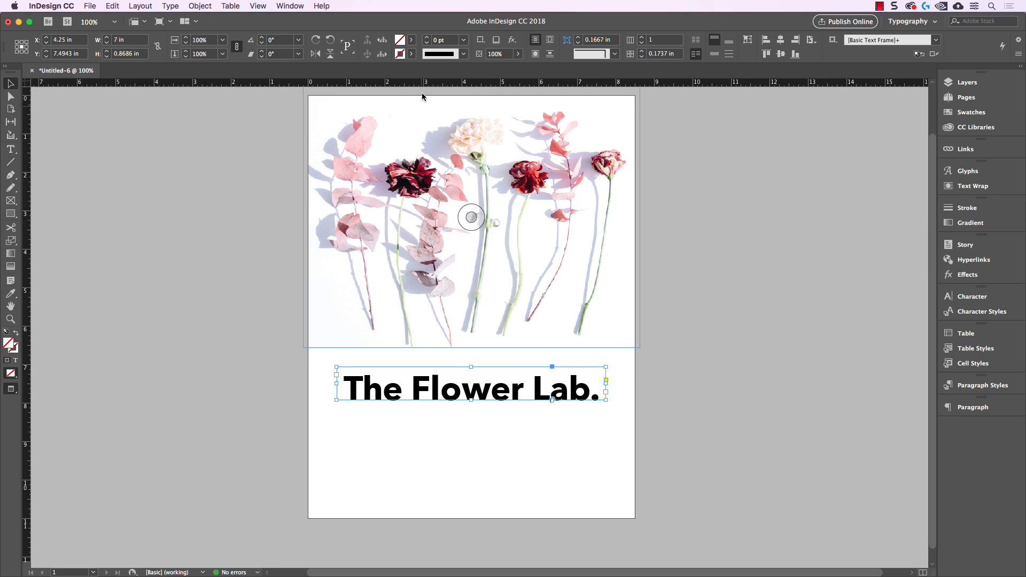
Apply the cyan, magenta and C=15 M=100 Y=100 red swatches in turn to the headline's text instead of its frame.
left_click(412, 41)
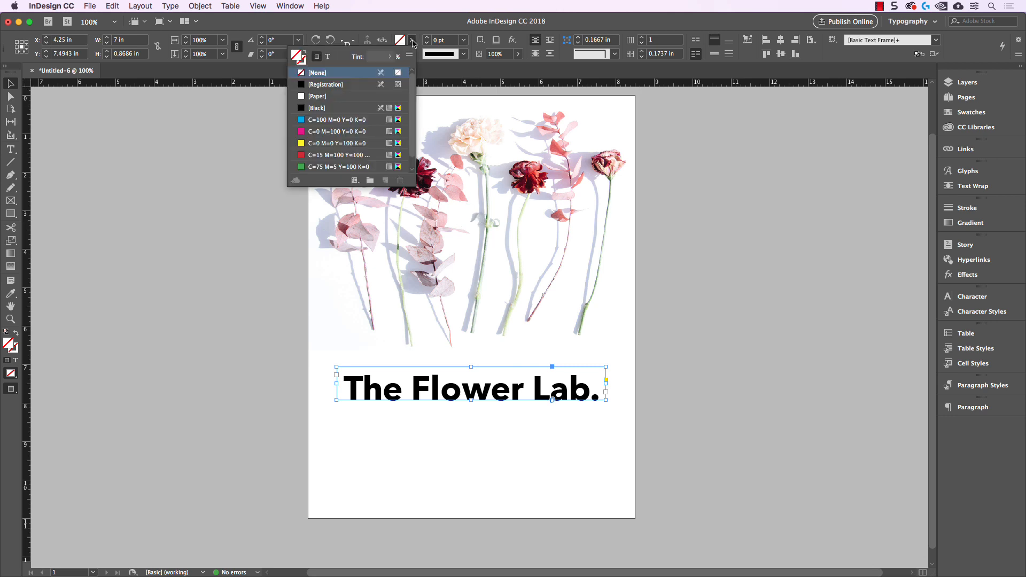
left_click(328, 57)
left_click(331, 119)
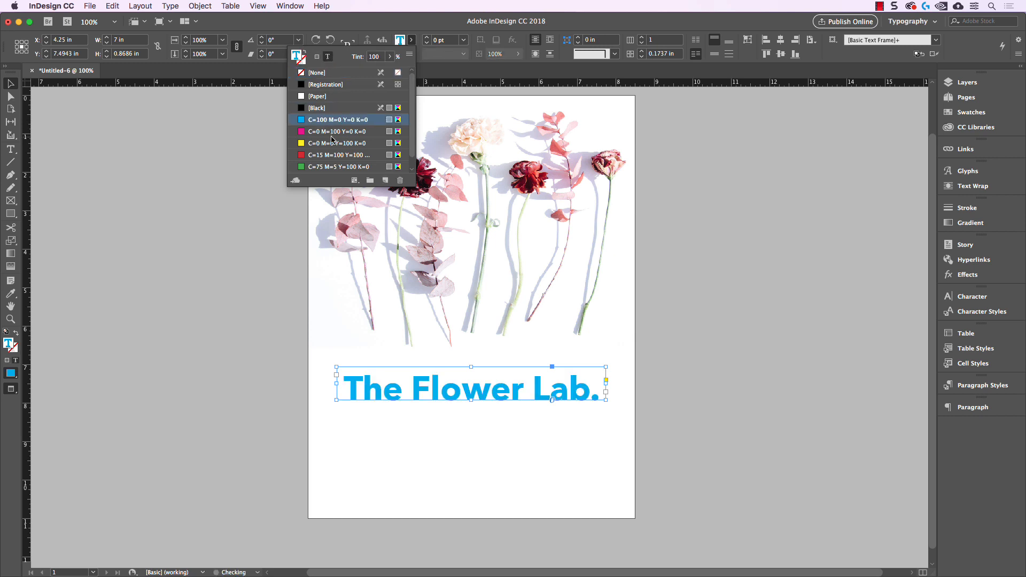
left_click(334, 131)
left_click(336, 155)
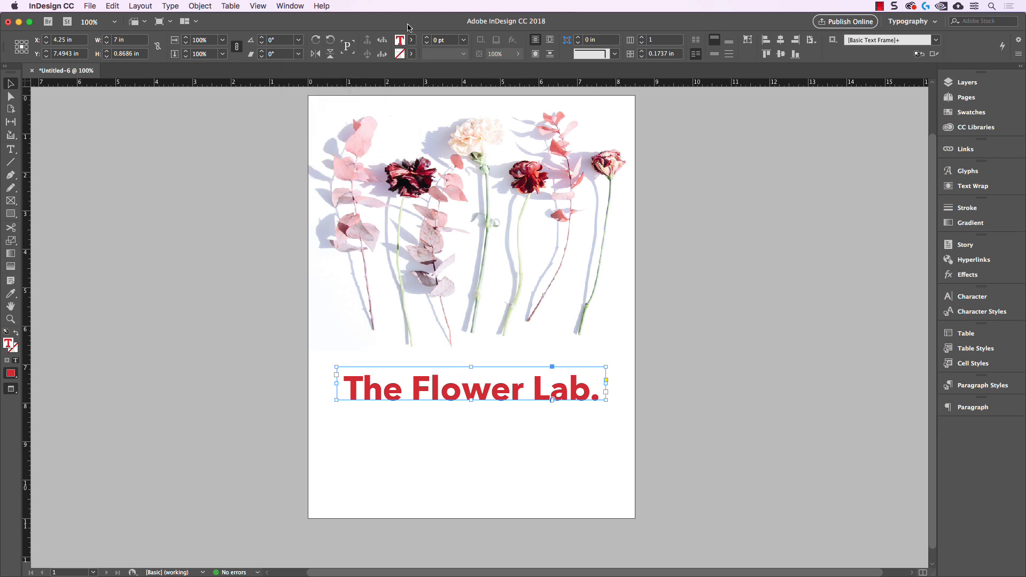
Target the headline's text rather than its container and set its fill color to the pink d1728a.
left_click(7, 360)
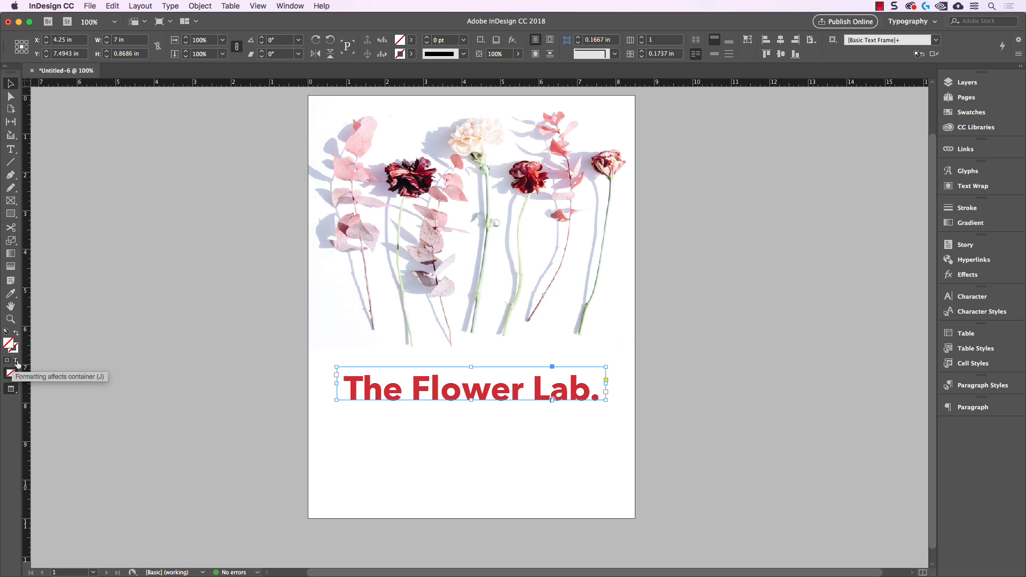
left_click(17, 362)
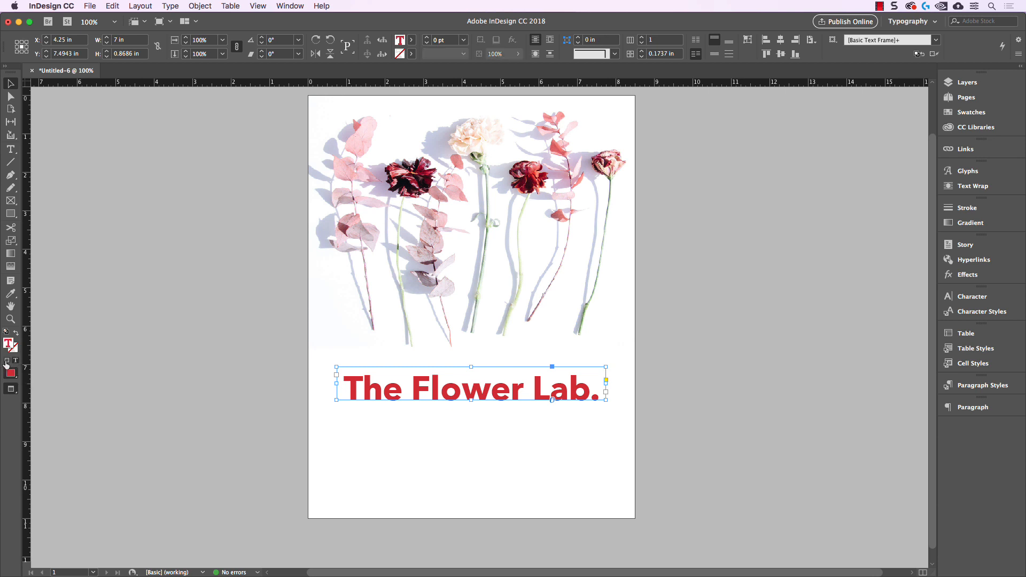
left_click(8, 361)
left_click(15, 362)
double_click(8, 346)
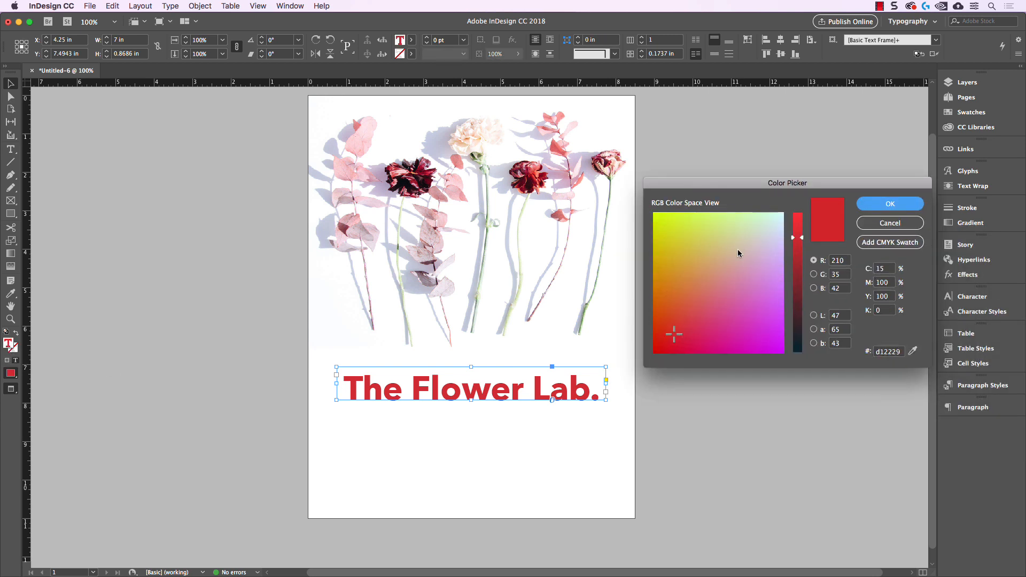
mouse_move(729, 268)
left_mouse_down()
mouse_move(739, 259)
mouse_move(724, 291)
left_mouse_up()
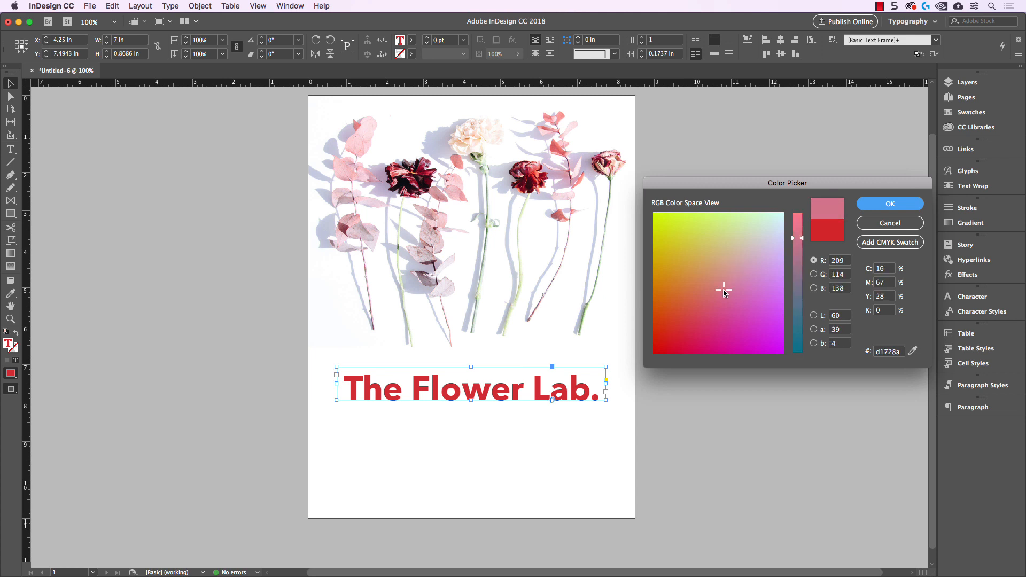
left_click(865, 204)
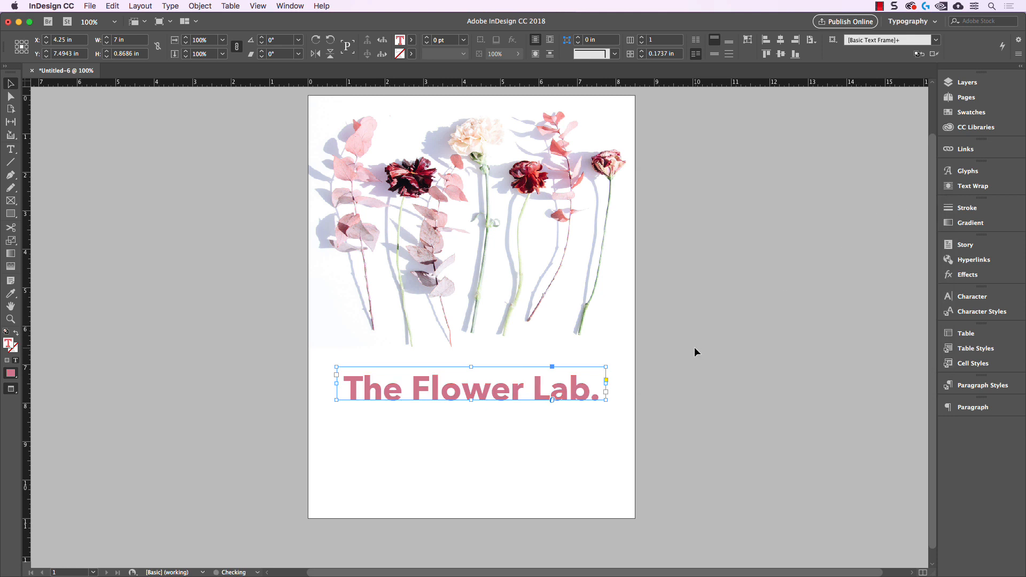
left_click(695, 353)
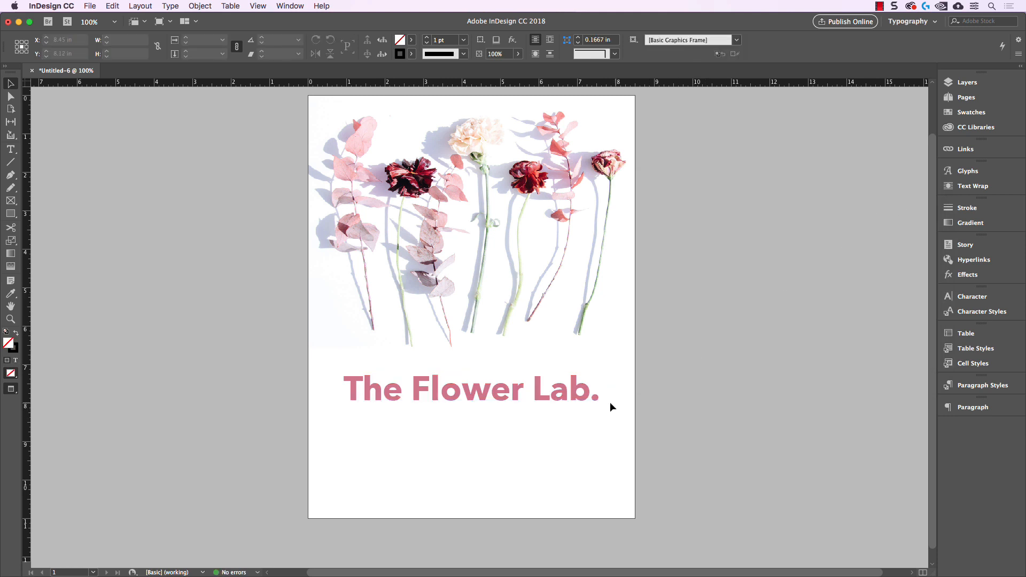
Move the headline frame slightly closer to the flower photo and place a duplicate below it at about Y 8.82 in.
left_click_drag(715, 365, 727, 352)
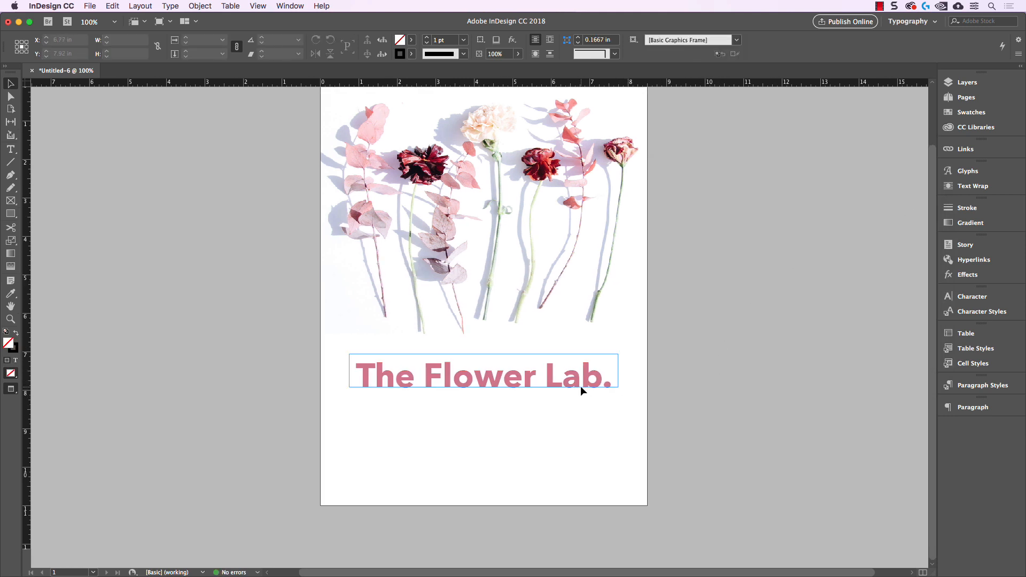
left_click_drag(580, 385, 582, 377)
left_click(725, 360)
left_click_drag(735, 344, 727, 356)
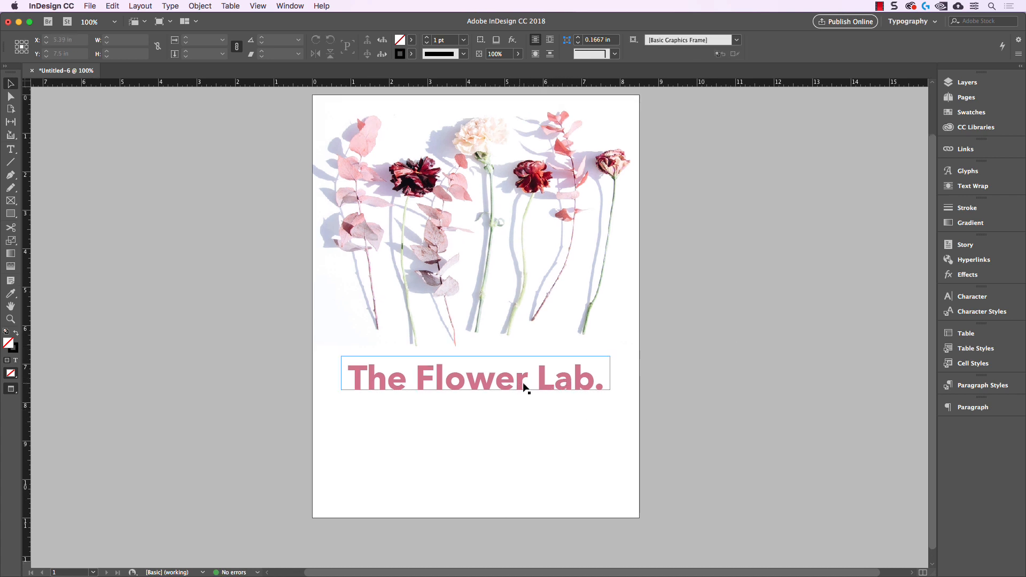
left_click_drag(525, 385, 534, 447)
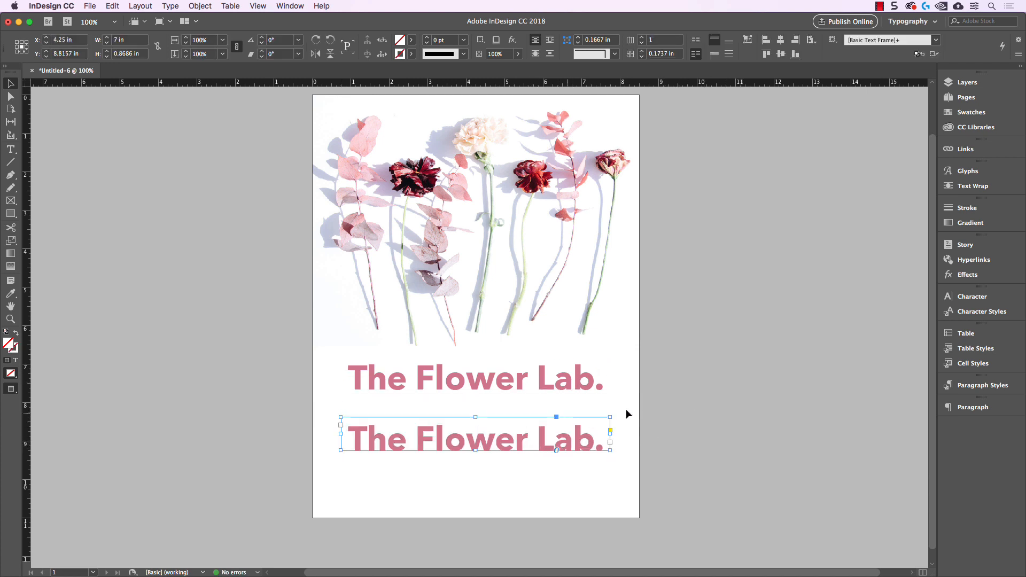
Change the duplicated text line's font to Chronicle Deck Roman.
left_click(967, 296)
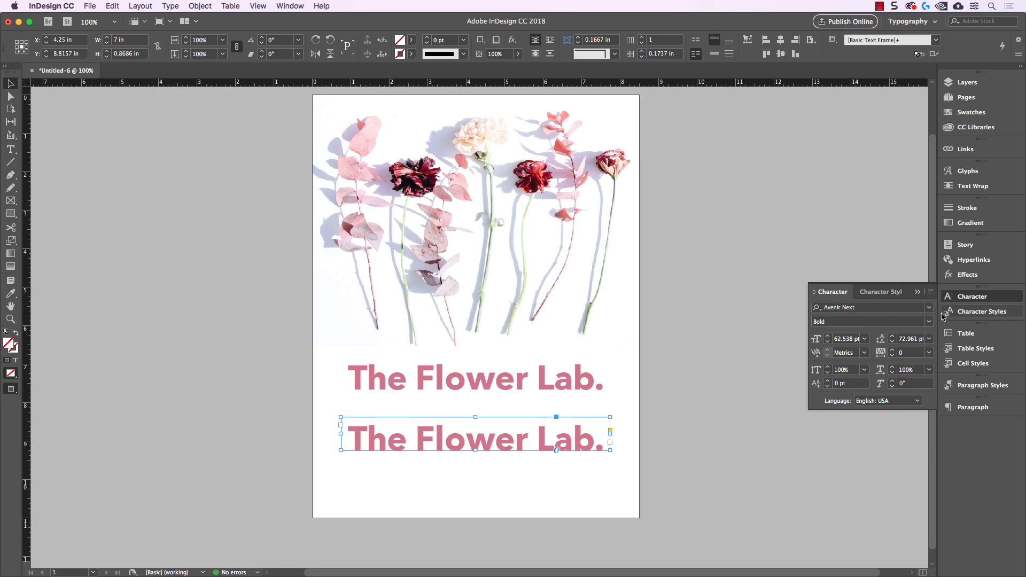
left_click(892, 311)
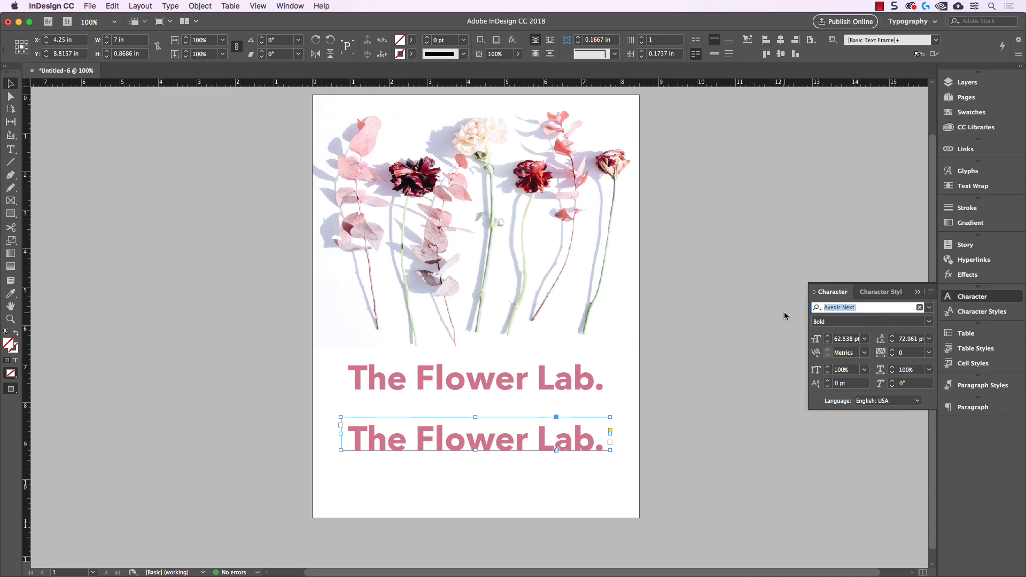
type("chronic")
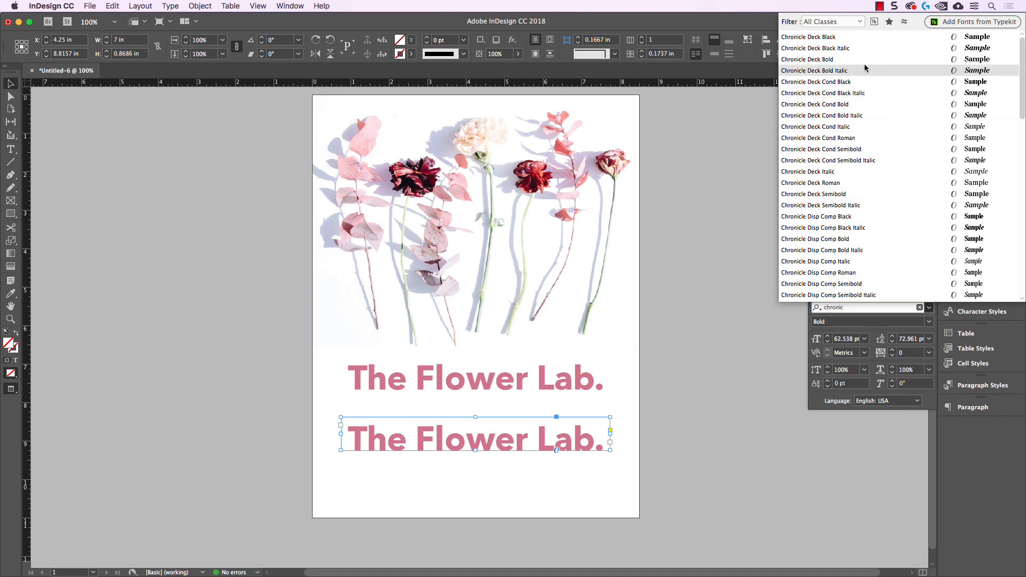
left_click(849, 187)
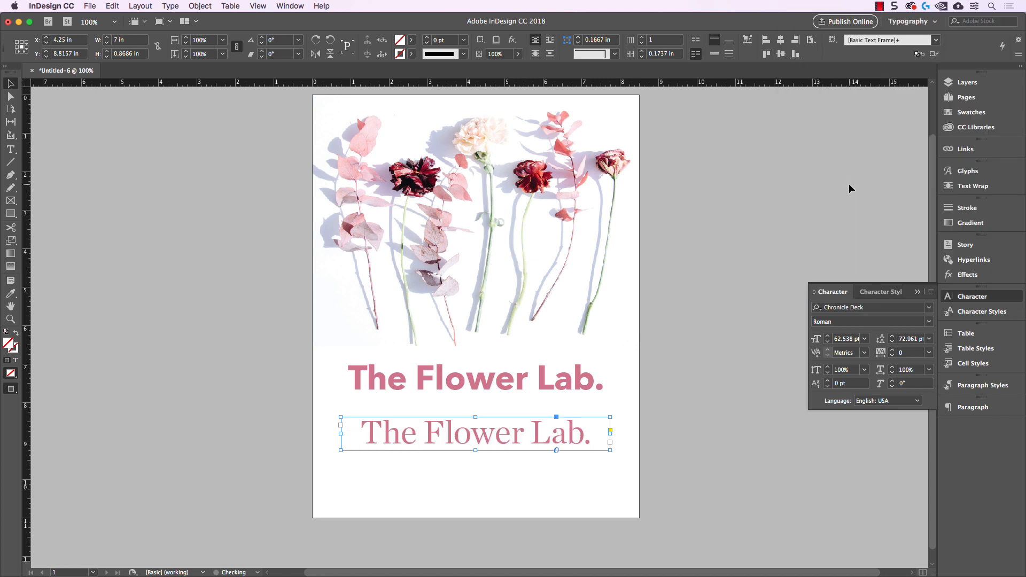
Set the duplicated line's font size to 18 pt and its leading to 30 pt.
double_click(837, 342)
type("30")
key("Return")
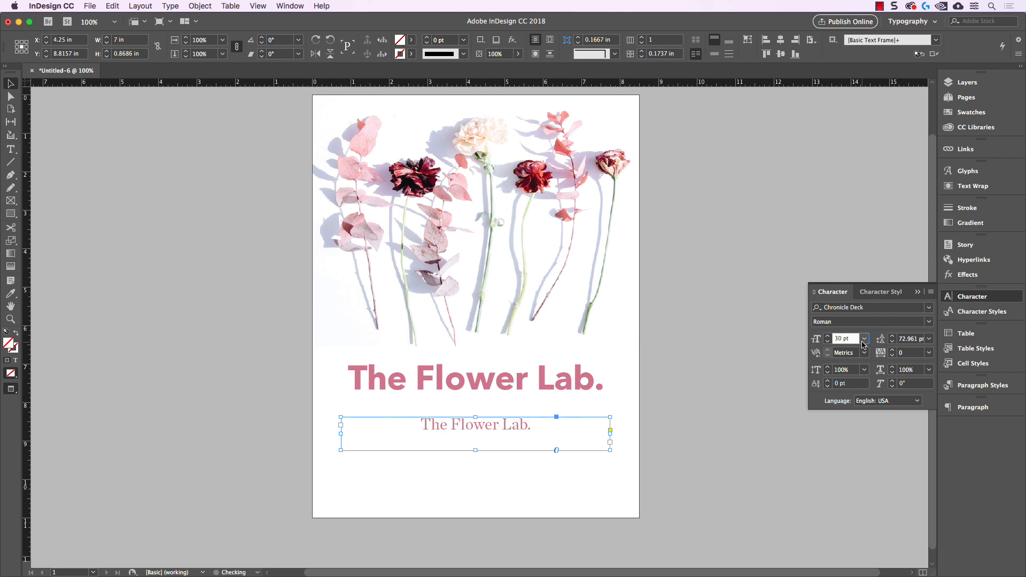
key("Down")
key("Down")
key("Down")
key("Down")
key("Down")
key("Down")
key("Down")
key("Down")
key("Down")
key("Down")
key("Down")
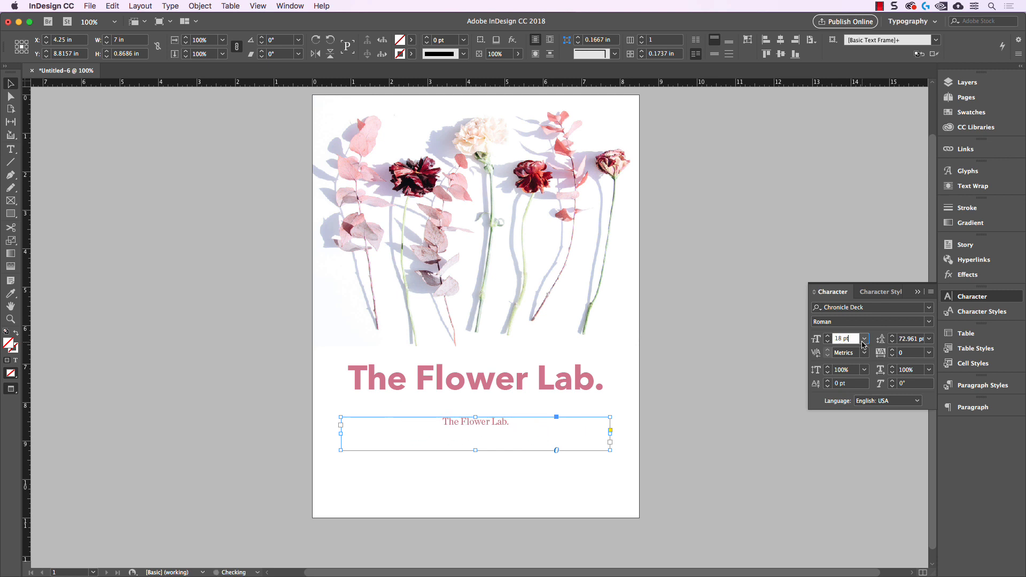
key("Down")
double_click(914, 344)
type("70")
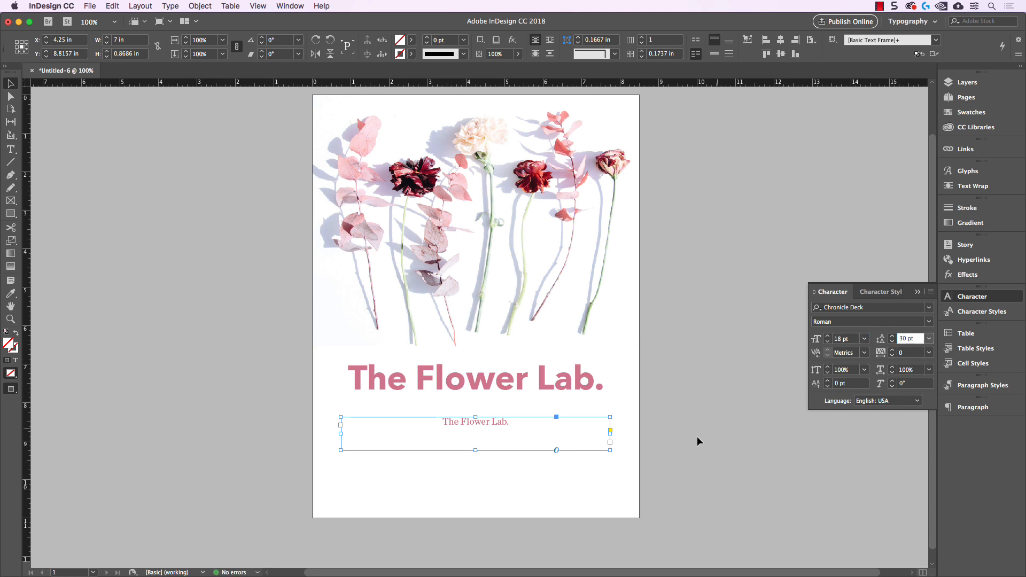
Replace the duplicated line's text with "Learn how to use science to create beautiful arrangements.".
left_click(671, 429)
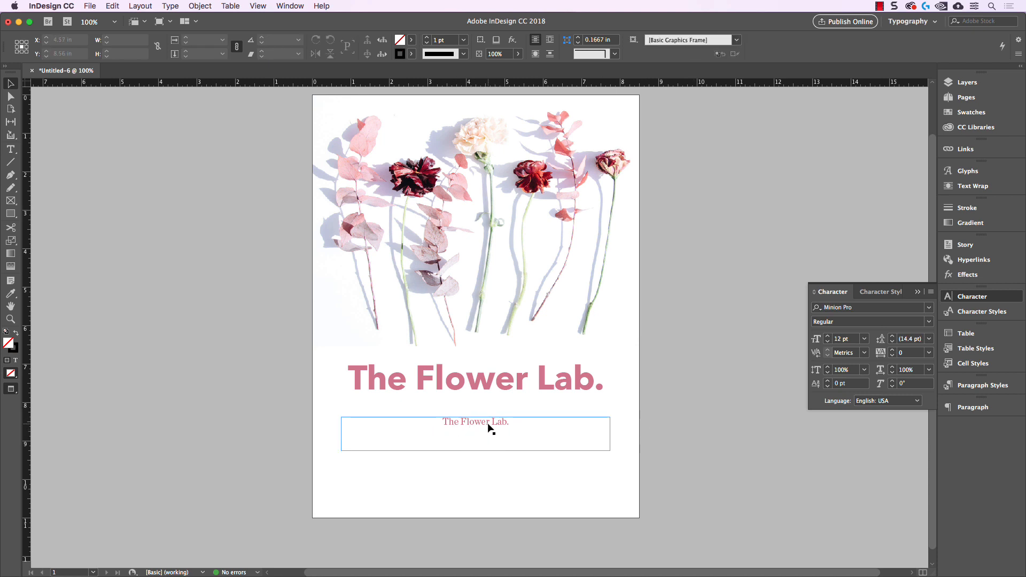
double_click(502, 422)
left_click_drag(550, 424, 413, 422)
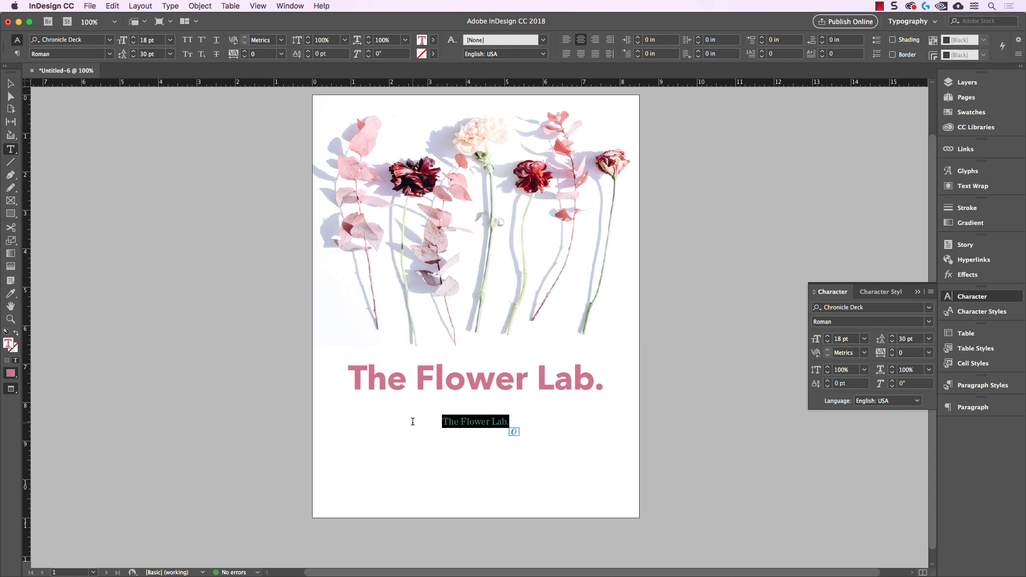
type("Learn how to ")
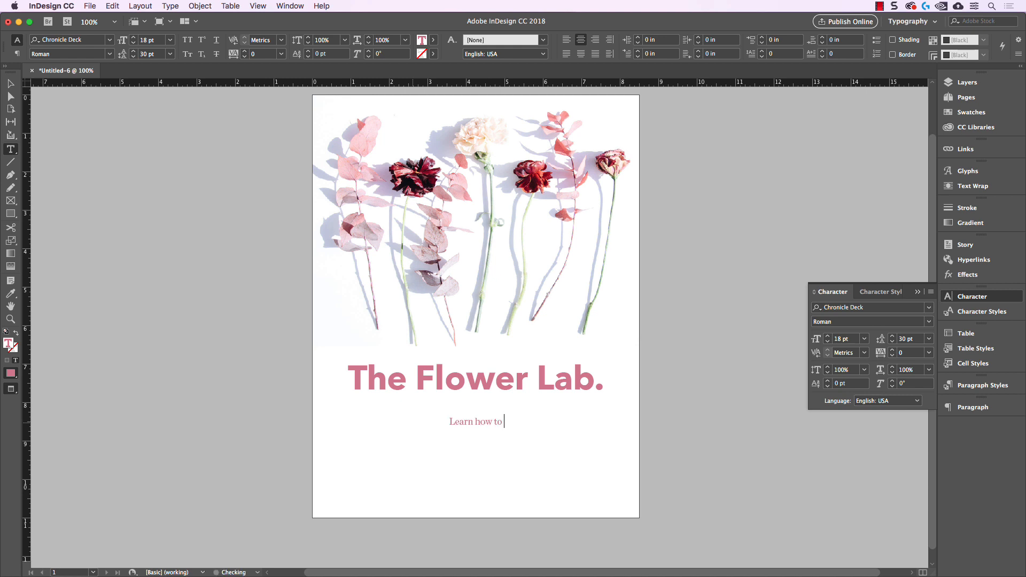
type("use science to create b")
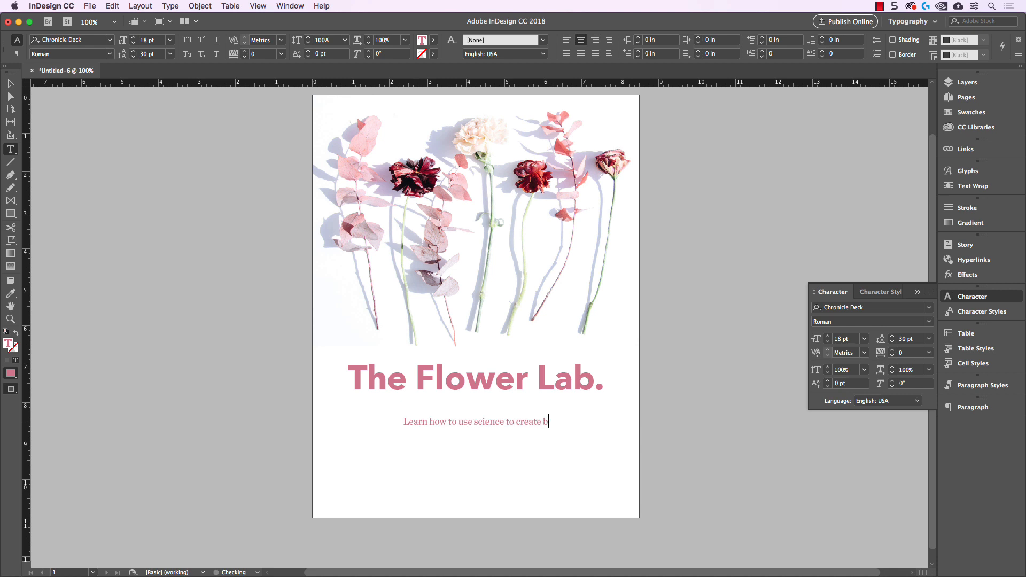
type("eautiful arra")
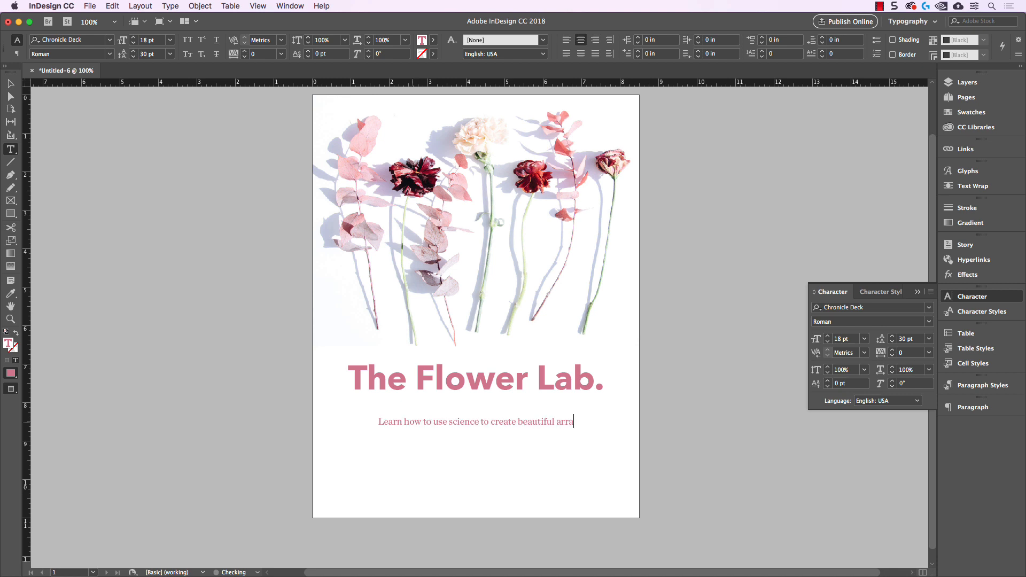
type("ngements.")
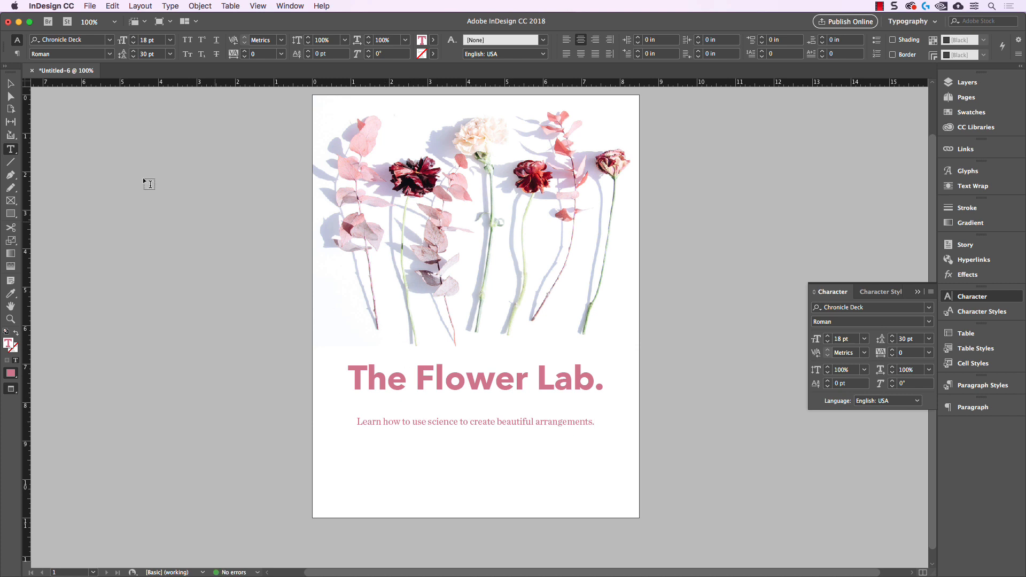
Set the tagline's font size to 15 pt and its style to Chronicle Deck Italic.
left_click(10, 83)
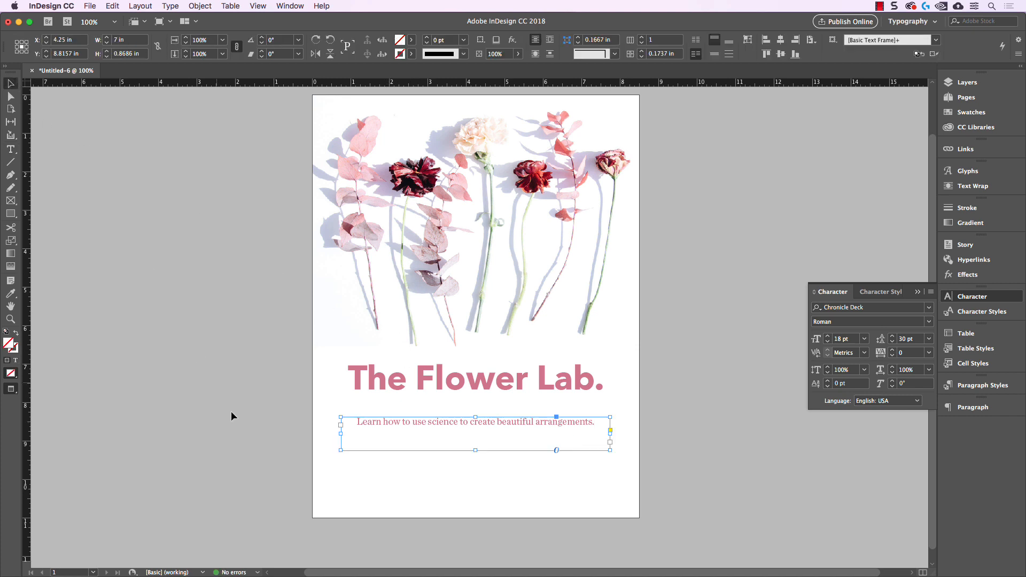
left_click(849, 339)
type("15")
key("Return")
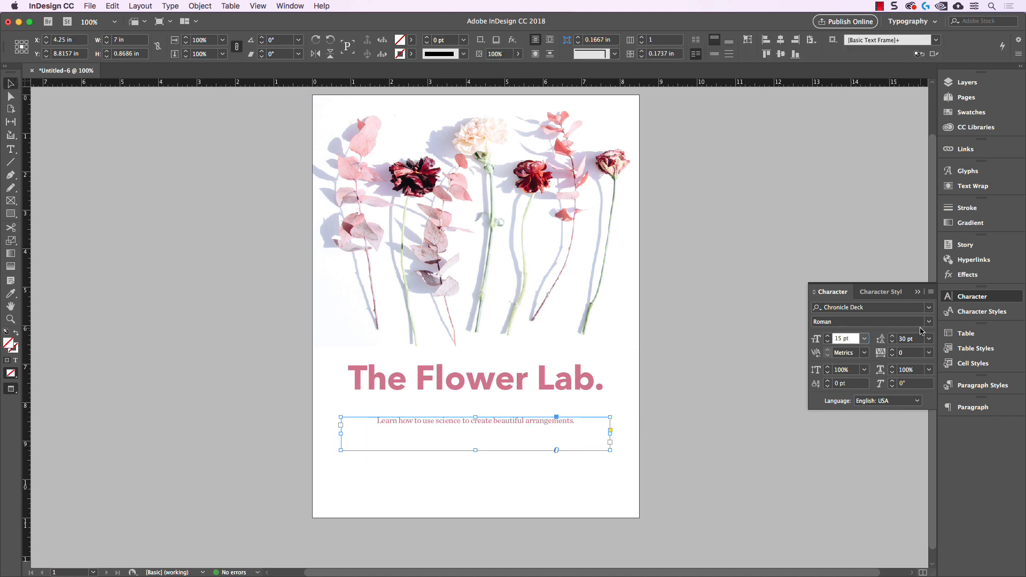
left_click(928, 322)
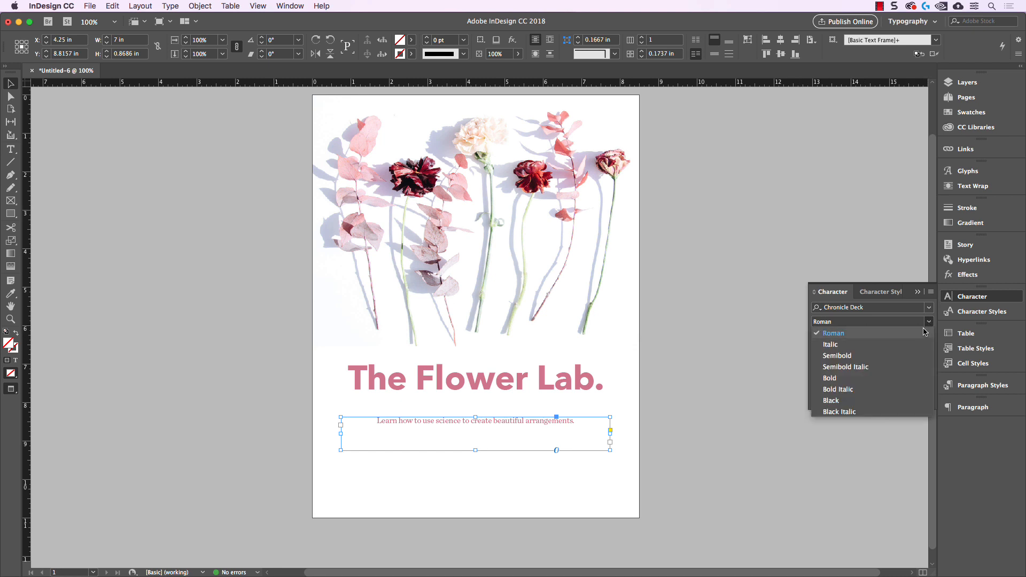
left_click(899, 344)
left_click(703, 418)
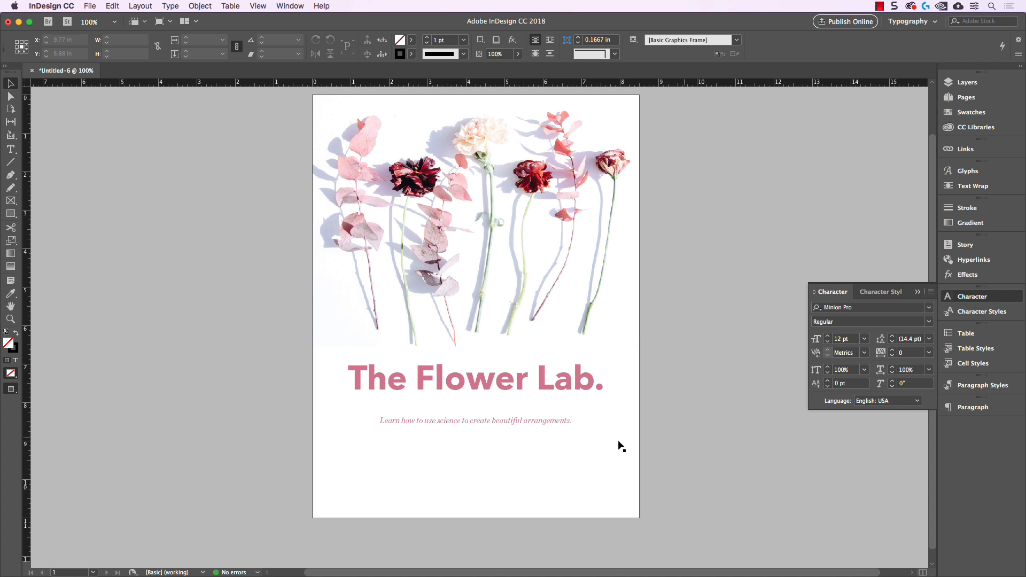
left_click(546, 422)
left_click(728, 408)
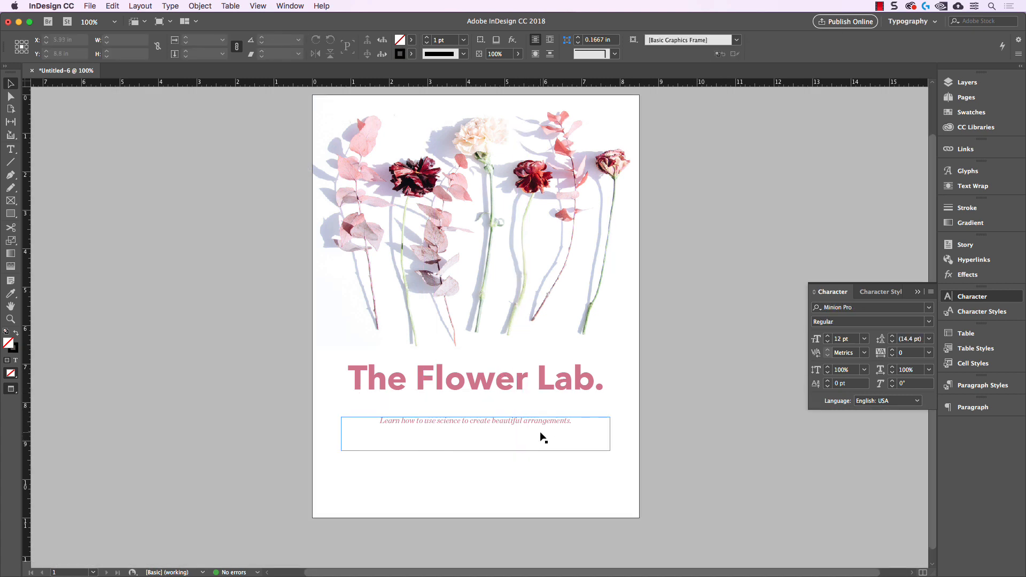
Move the tagline frame up beneath the headline, fine-tuning the gap so it sits at about Y 8.63 in.
left_click_drag(544, 438, 540, 424)
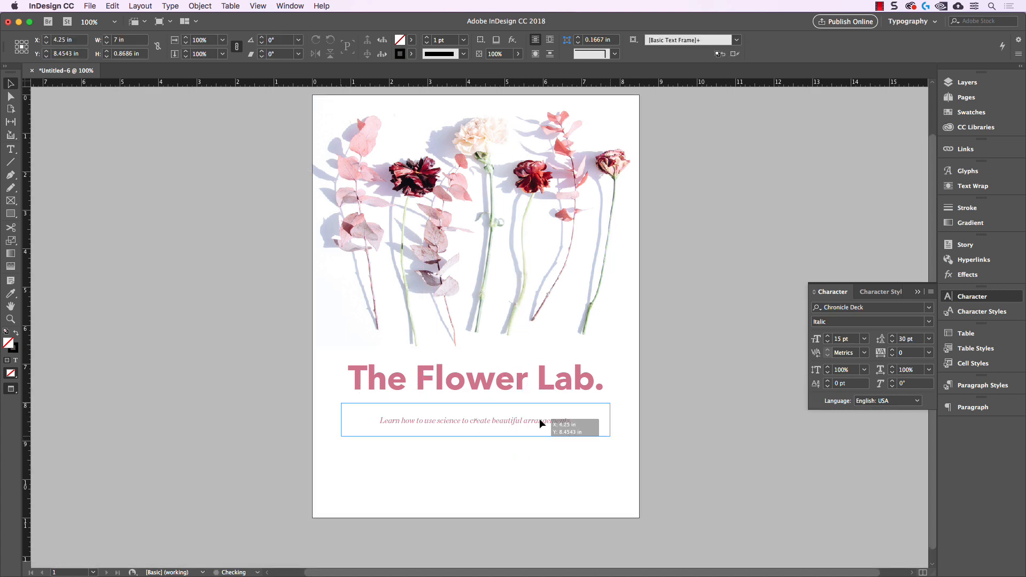
left_click(693, 394)
left_click(916, 292)
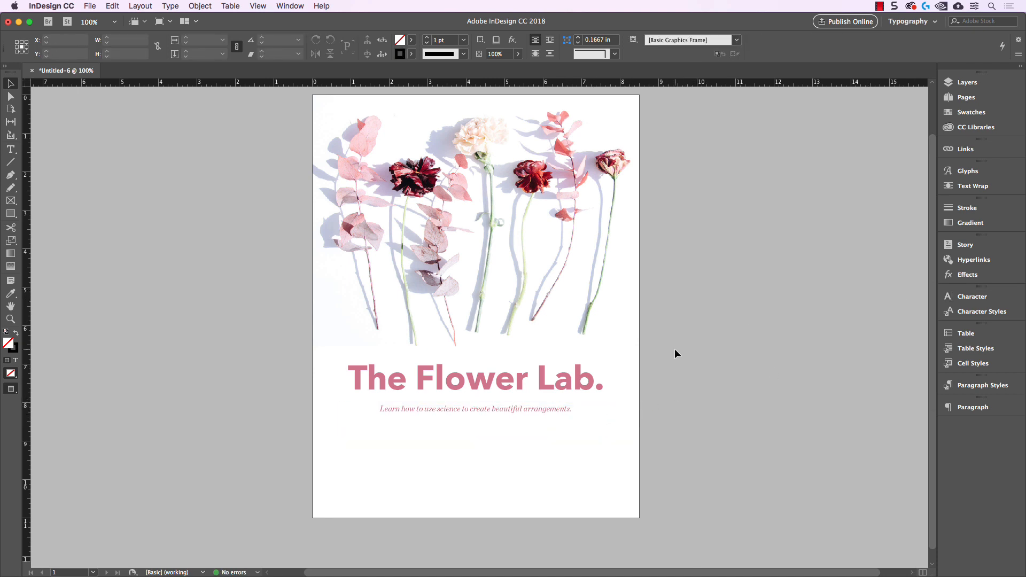
left_click(528, 409)
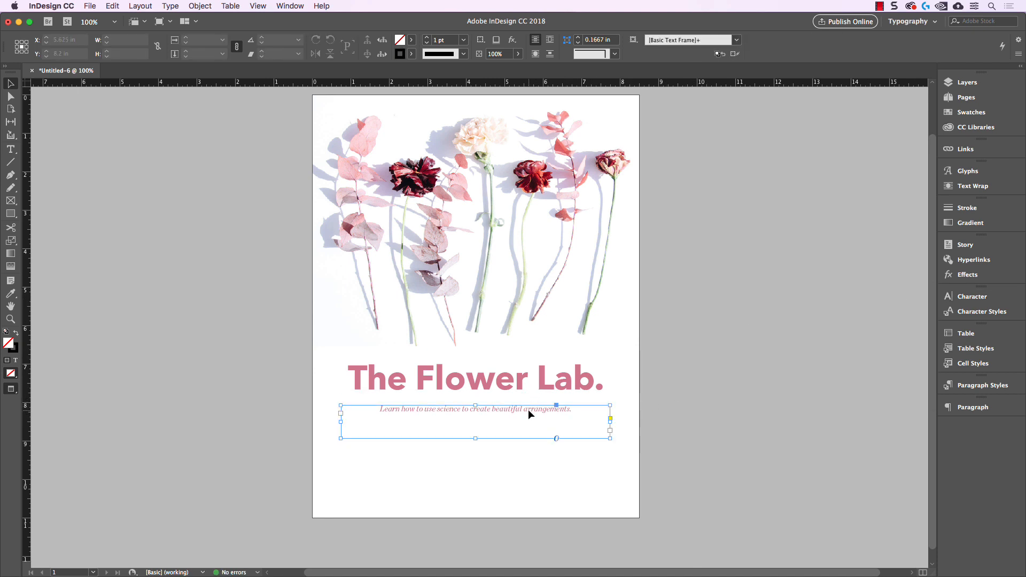
key("shift+Down")
key("Up")
left_click(739, 408)
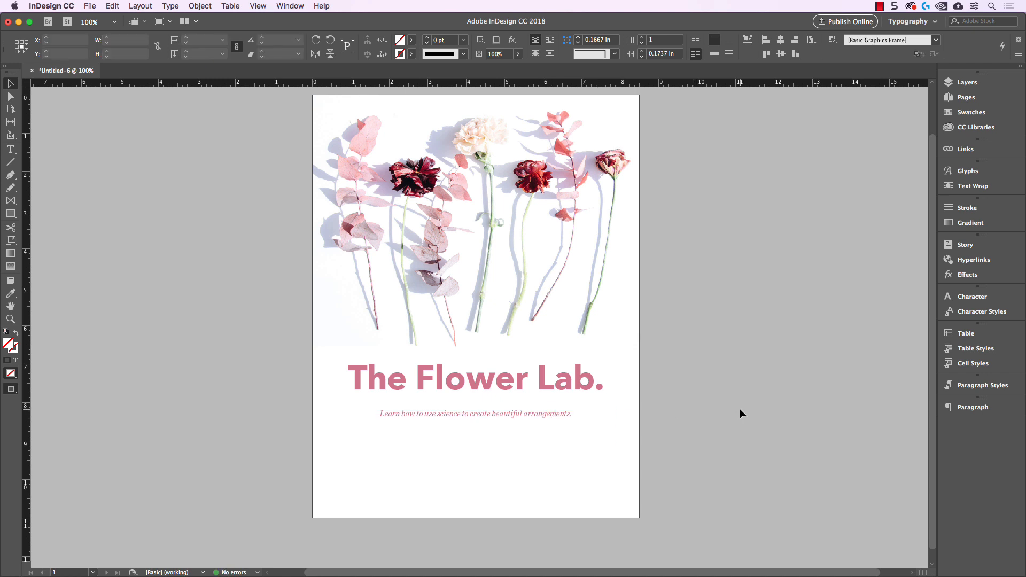
Try the red C=15 M=100 Y=100 swatch as the headline text's fill, and undo the color change.
left_click(555, 380)
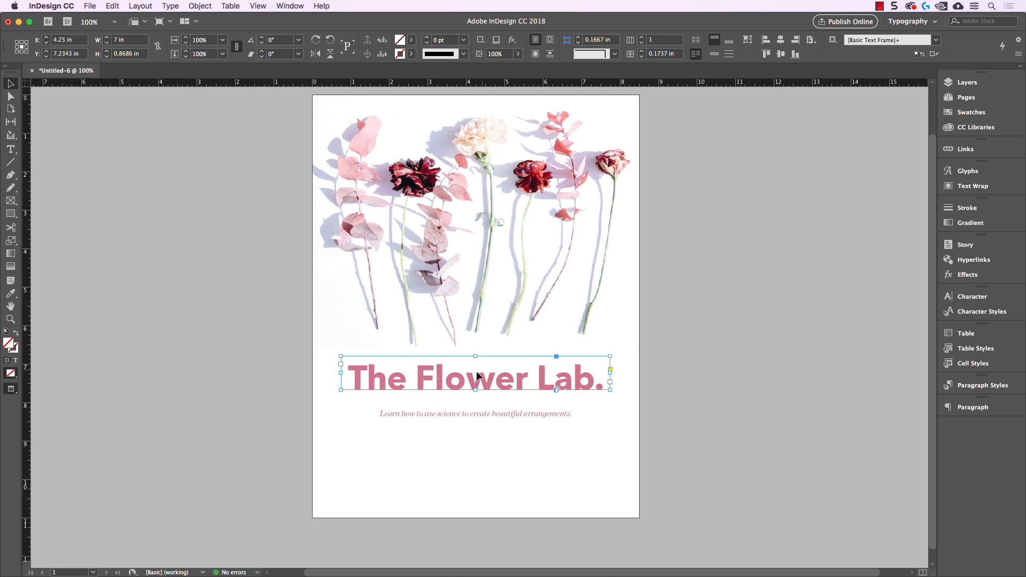
left_click(412, 42)
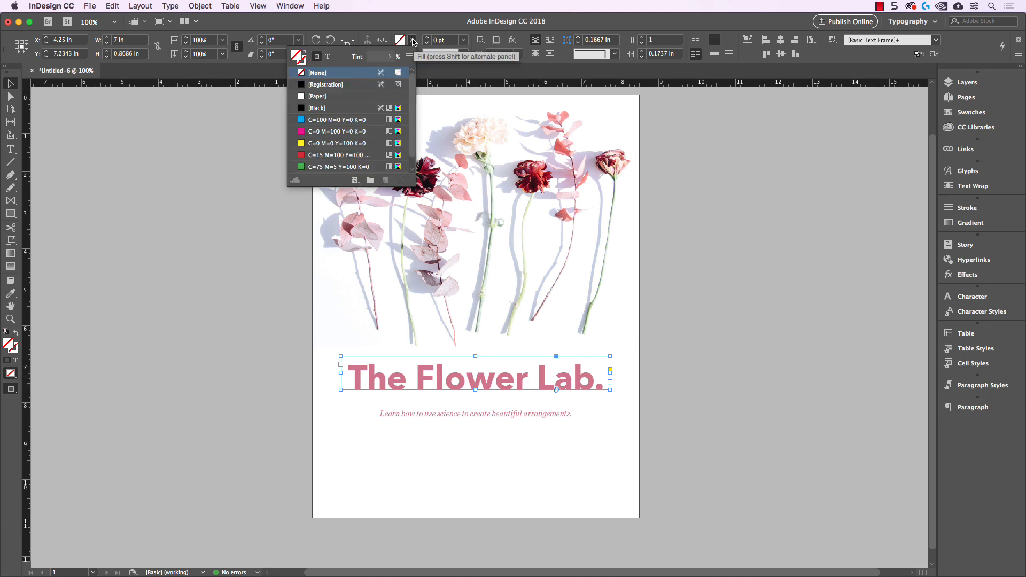
left_click(329, 57)
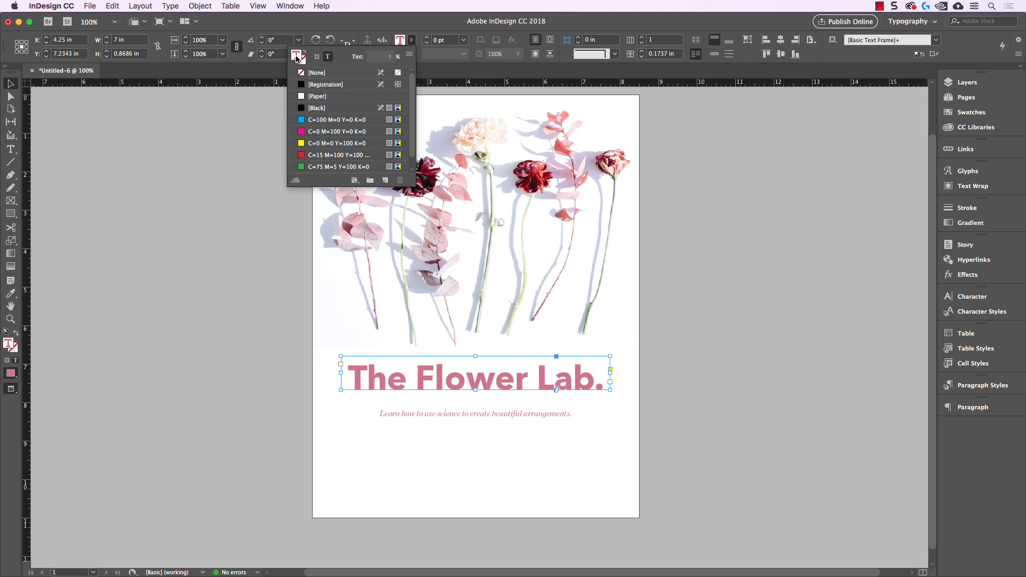
left_click(324, 157)
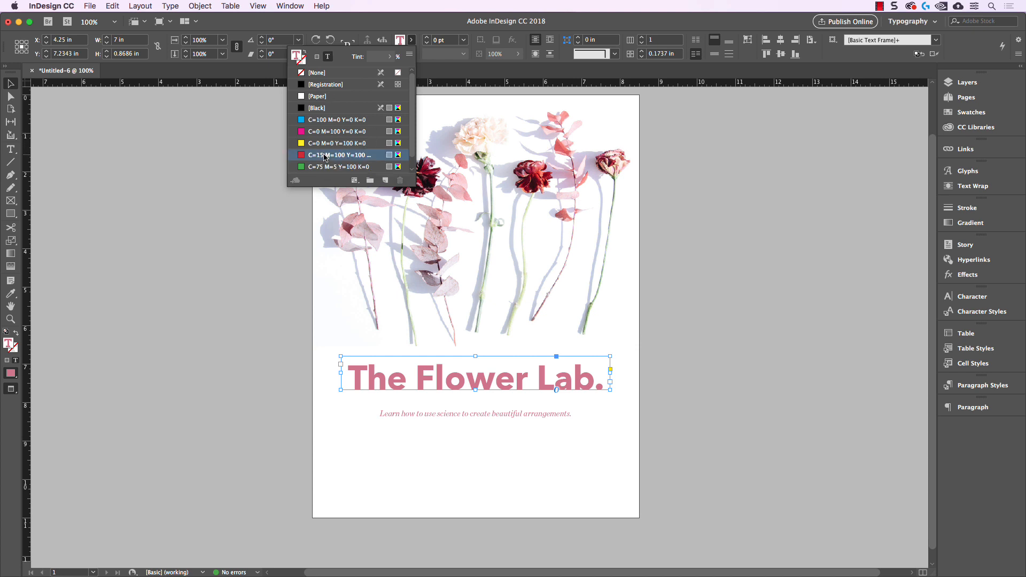
left_click(659, 338)
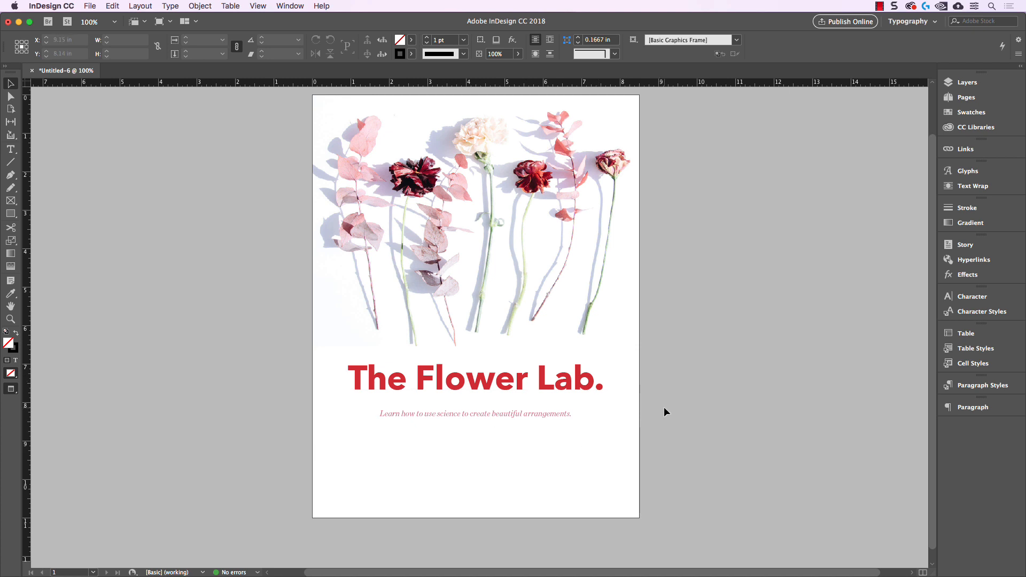
key("super+z")
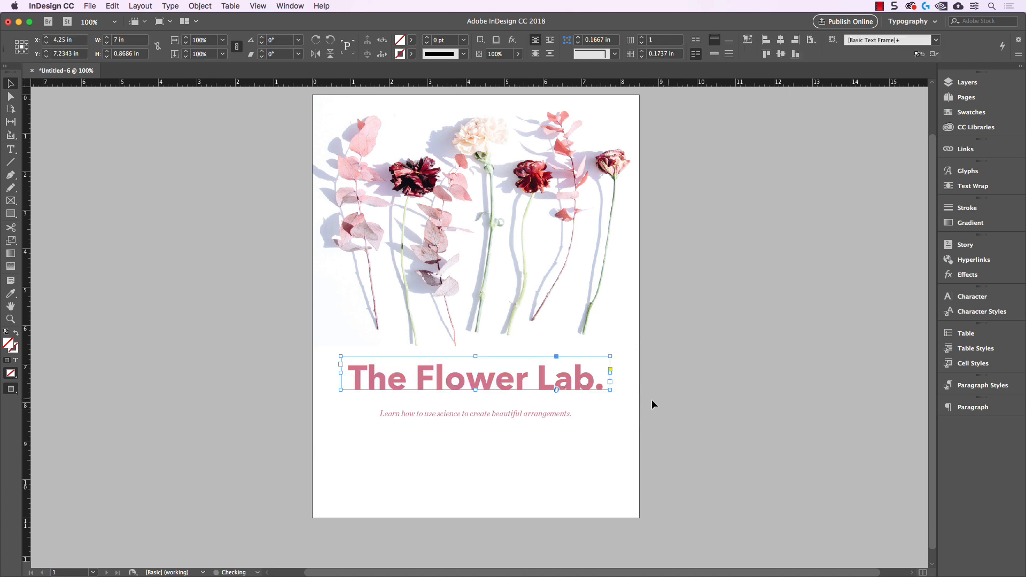
Save the headline text's pink fill as a new color swatch.
left_click(690, 375)
left_click(565, 377)
left_click(410, 40)
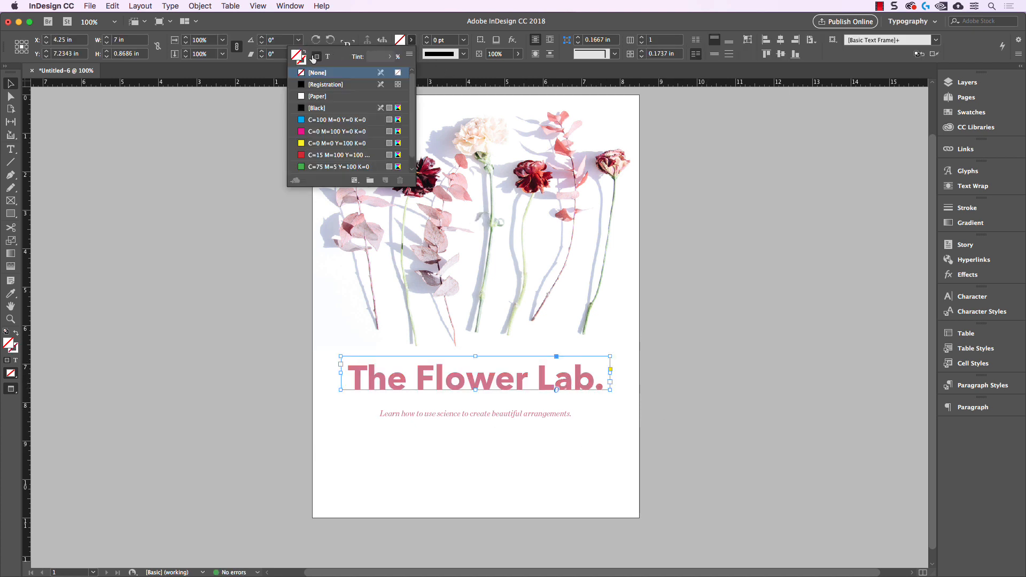
left_click(297, 57)
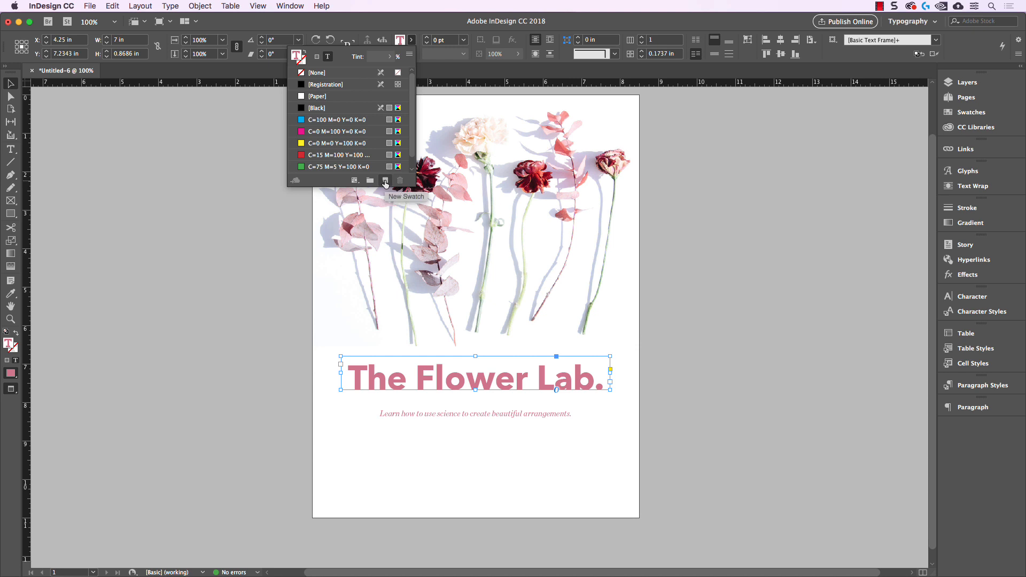
left_click(385, 181)
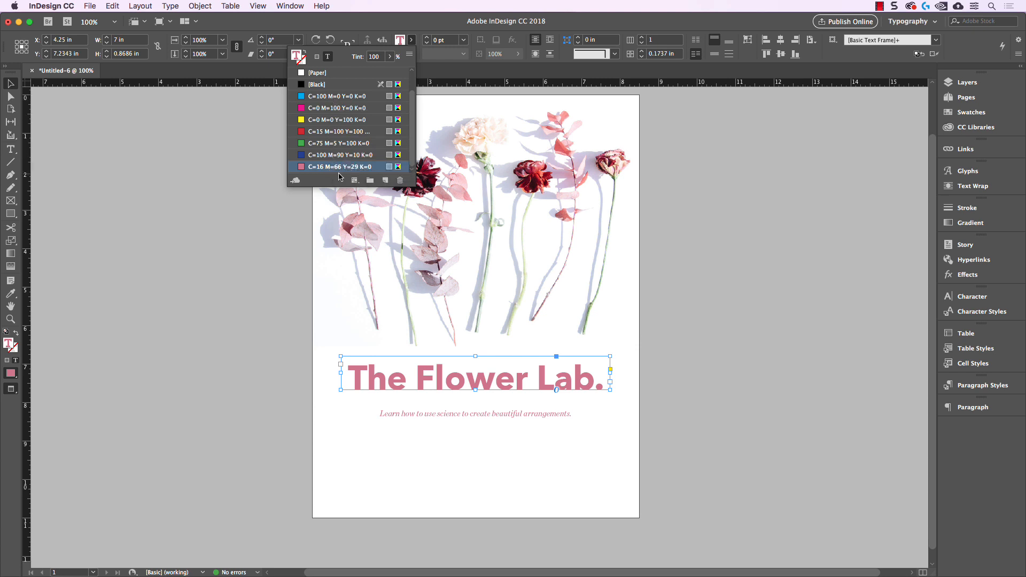
Stop naming the new pink swatch by its color value, rename it "Brand Red" and check it in the swatch list.
double_click(357, 167)
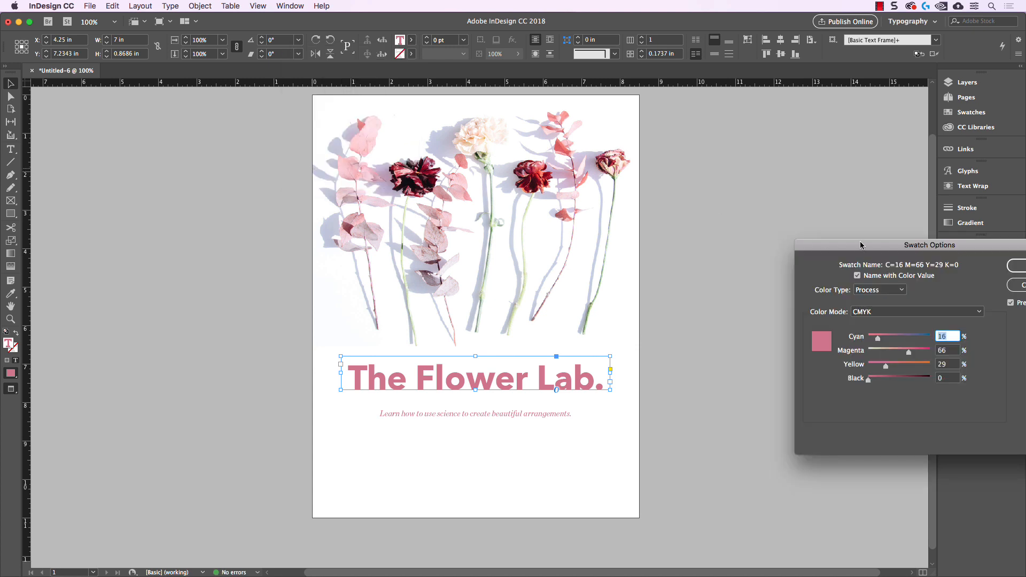
left_click_drag(860, 245, 673, 134)
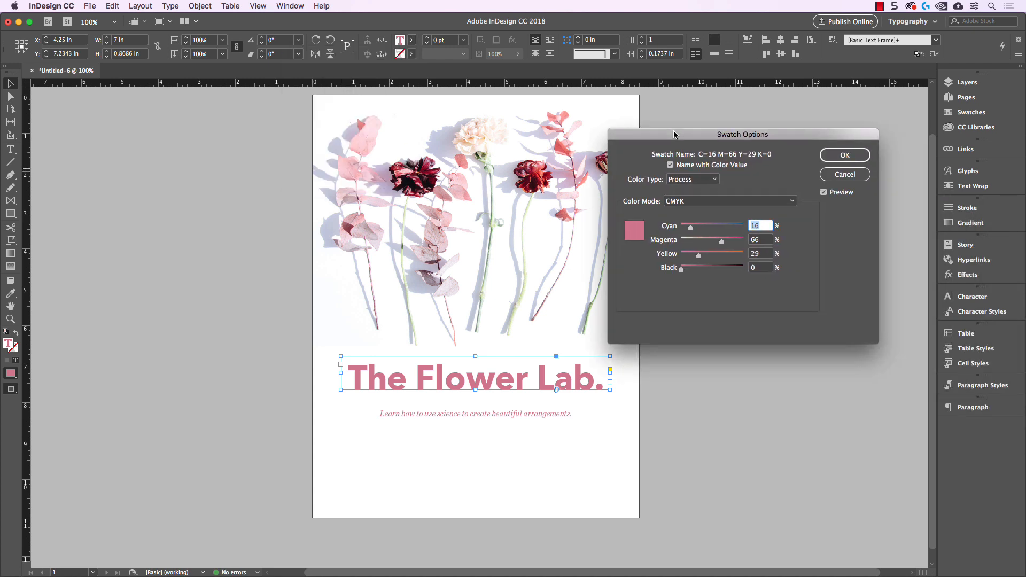
left_click(670, 165)
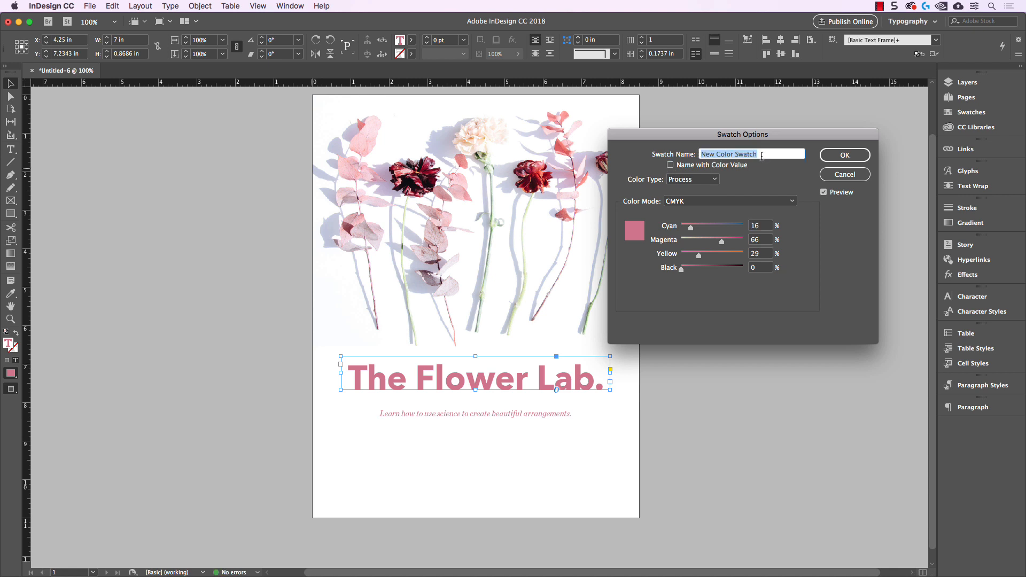
type("Brand Red")
key("Return")
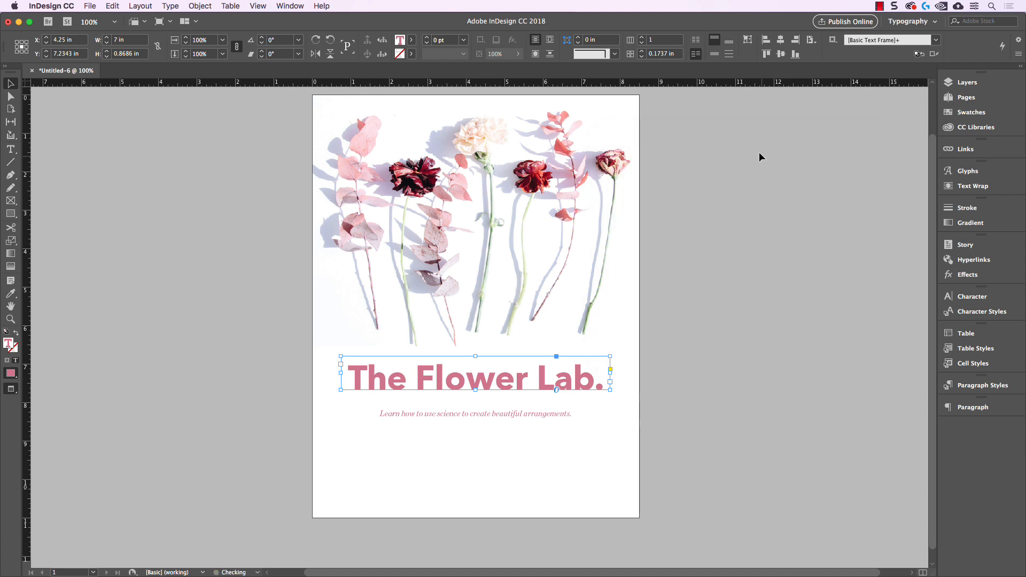
left_click(681, 218)
left_click(410, 40)
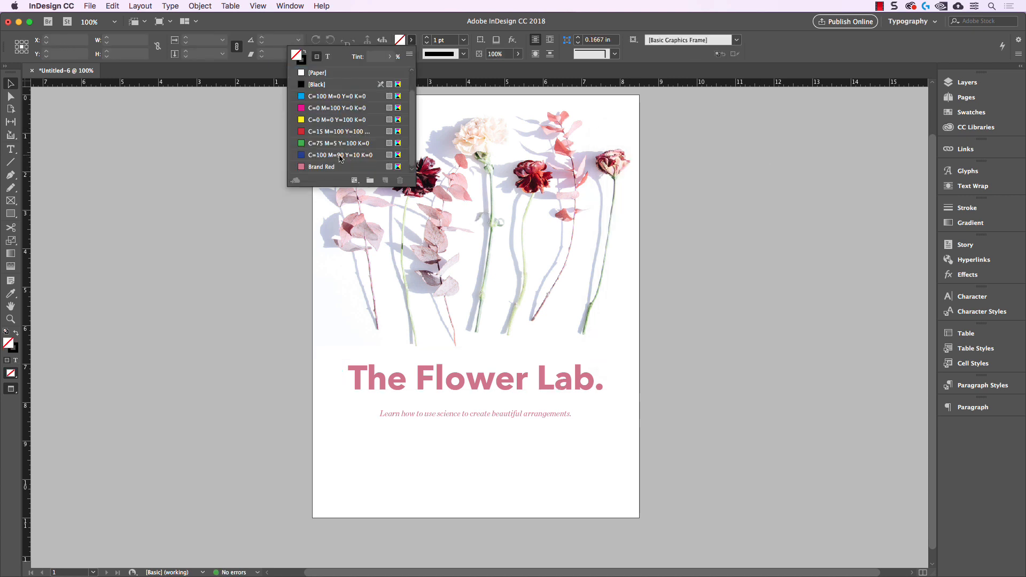
left_click(660, 261)
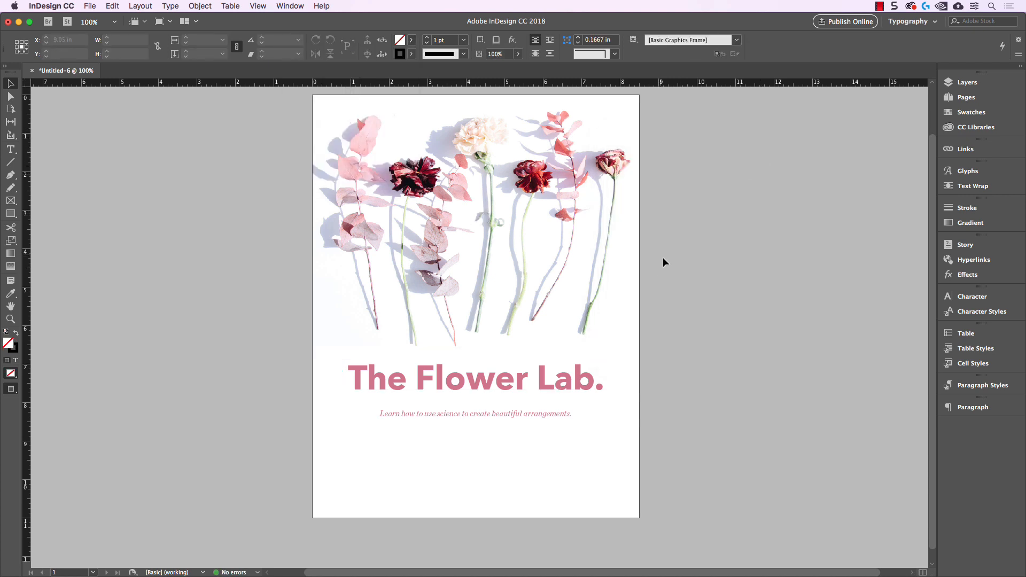
Apply the Brand Red swatch as the fill of the tagline's text rather than its frame.
left_click(545, 422)
left_click(546, 423)
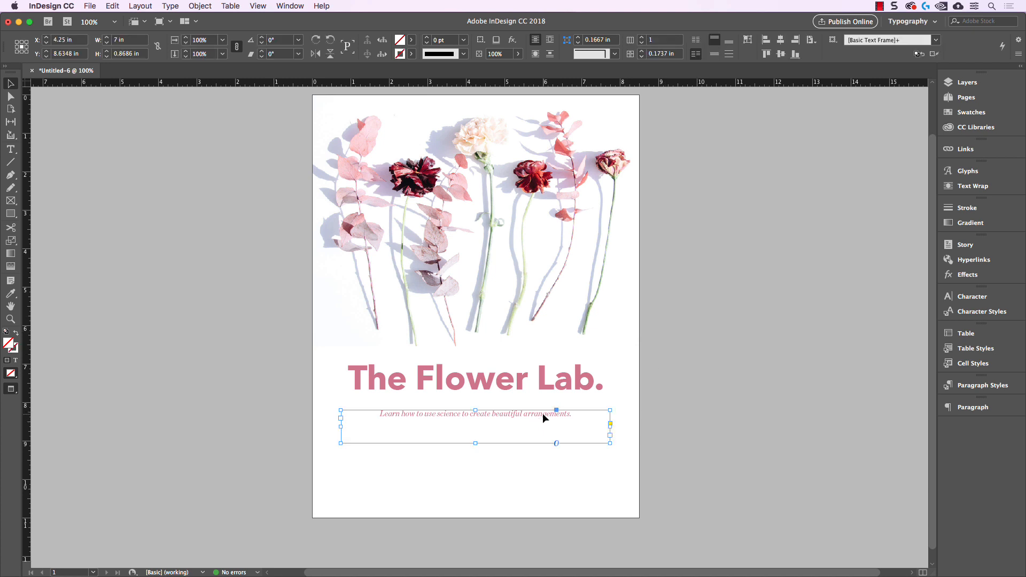
left_click(411, 40)
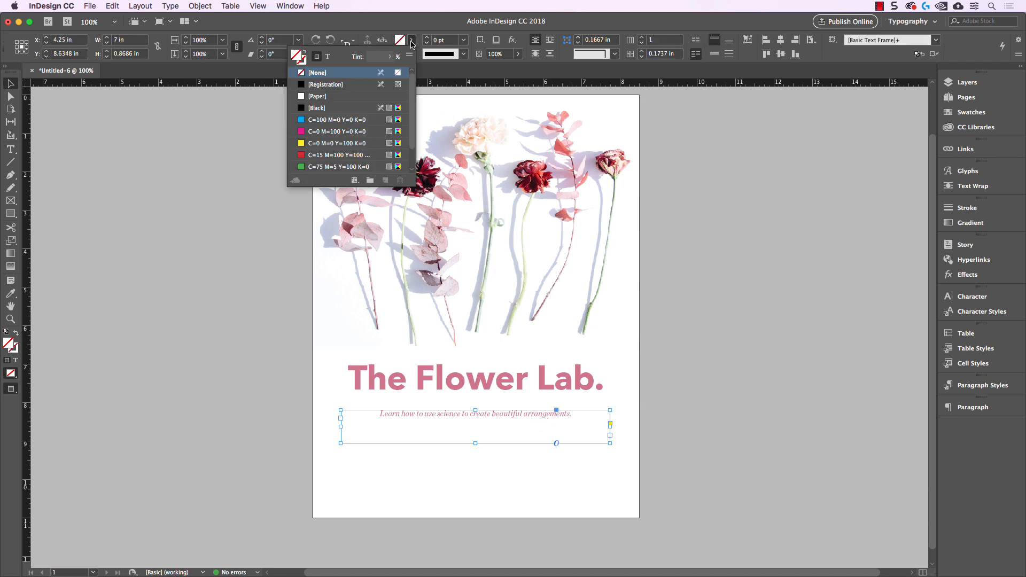
left_click(328, 61)
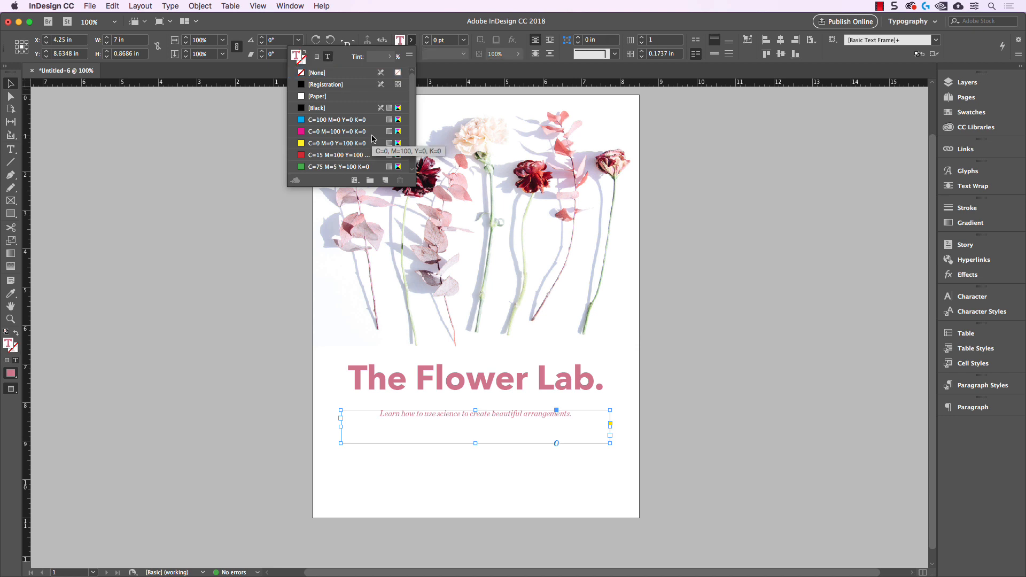
scroll(368, 155, "down", 1)
left_click(323, 168)
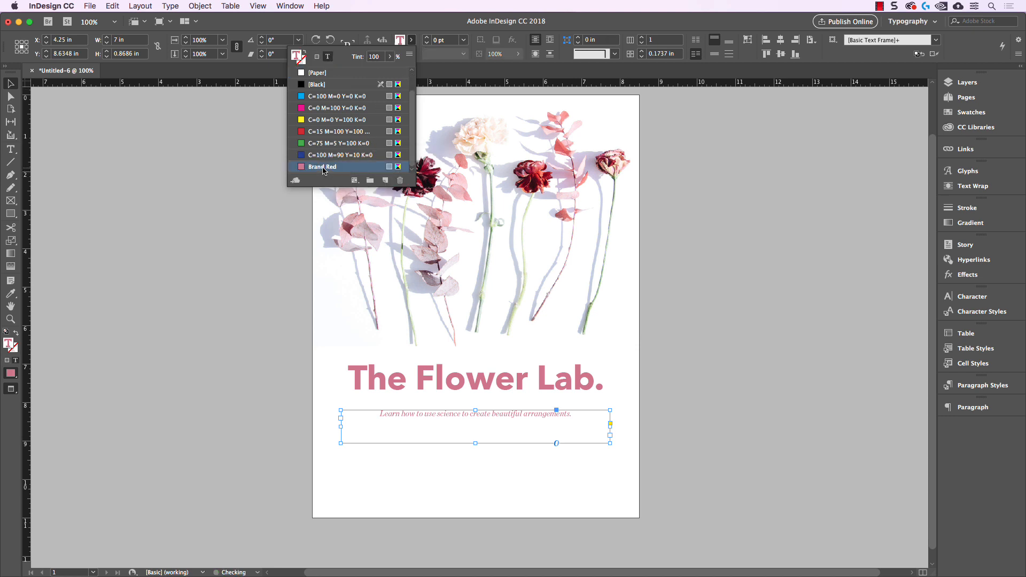
left_click(732, 324)
left_click(572, 382)
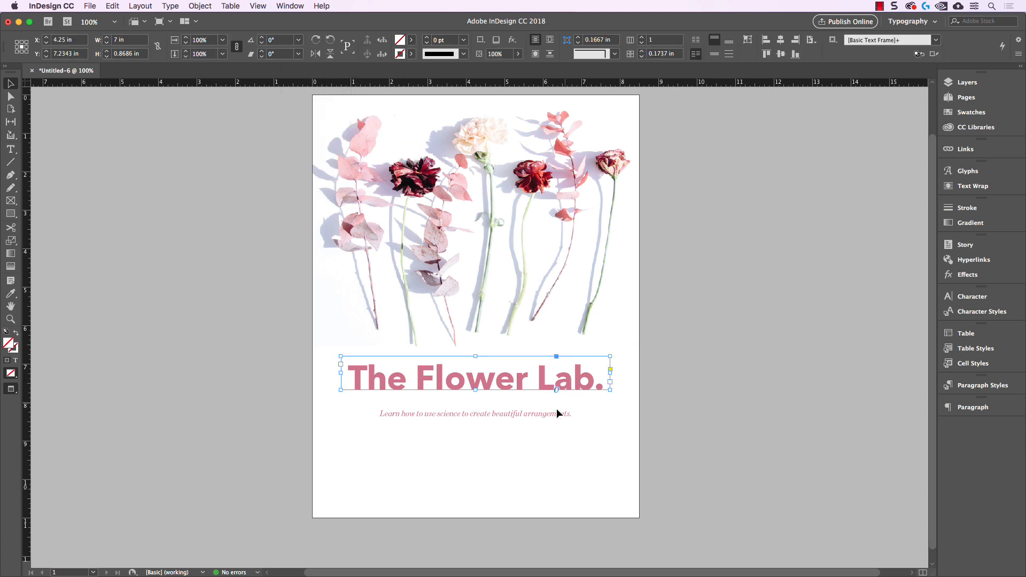
With nothing selected, raise the Brand Red swatch's magenta to 87%.
left_click(554, 411)
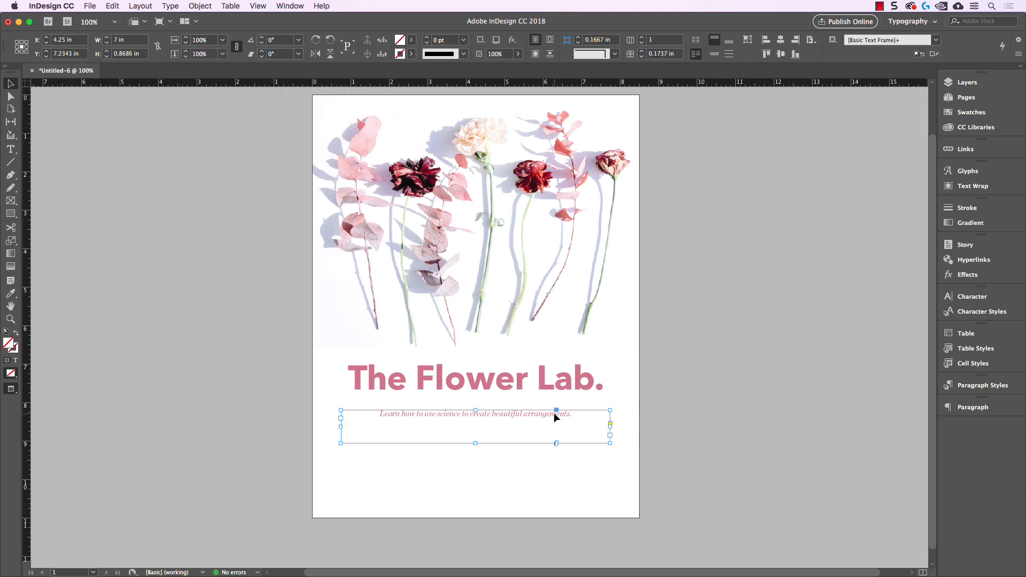
left_click(715, 374)
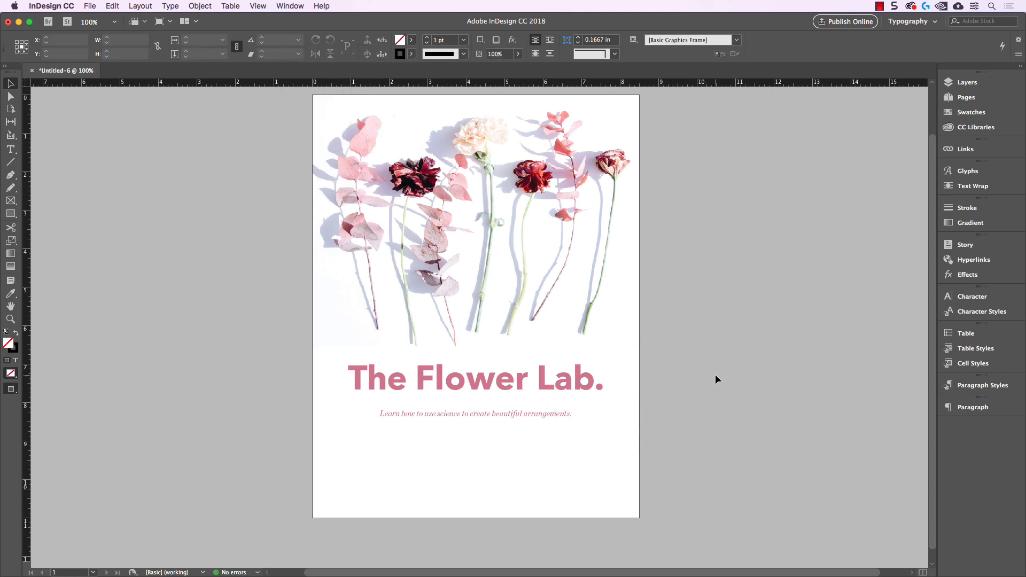
left_click(410, 40)
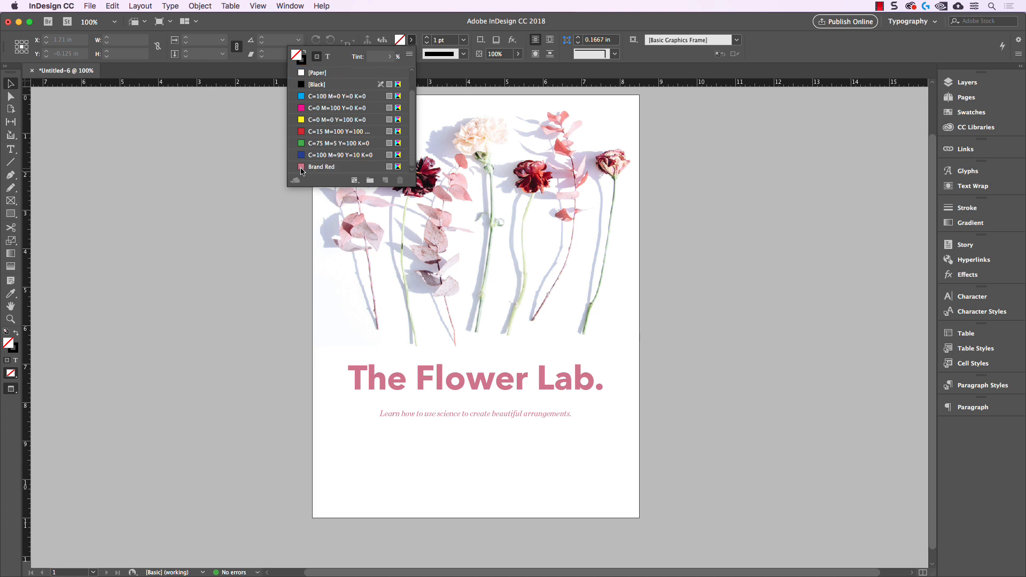
double_click(301, 170)
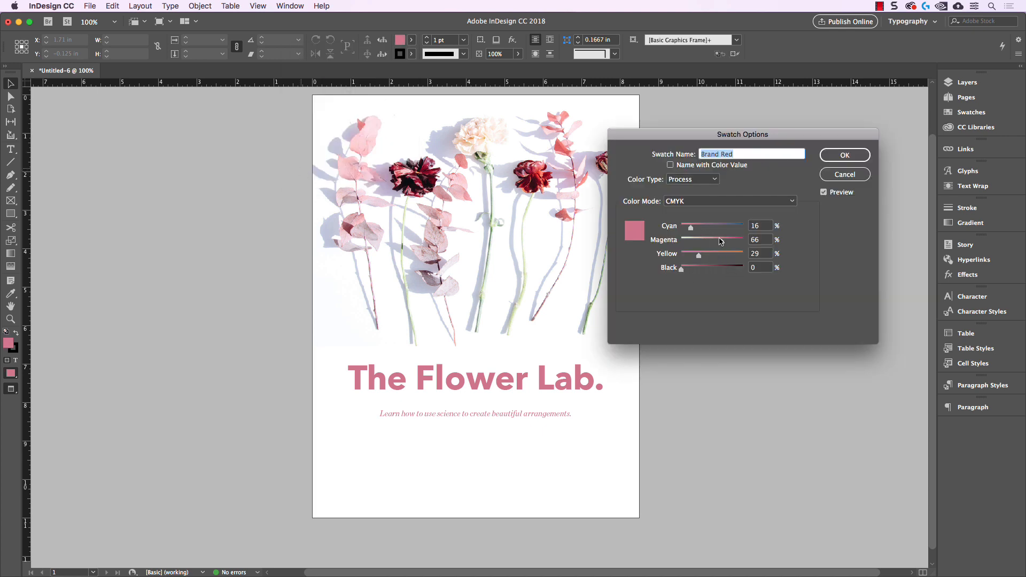
mouse_move(737, 242)
left_mouse_down()
mouse_move(684, 243)
mouse_move(734, 242)
left_mouse_up()
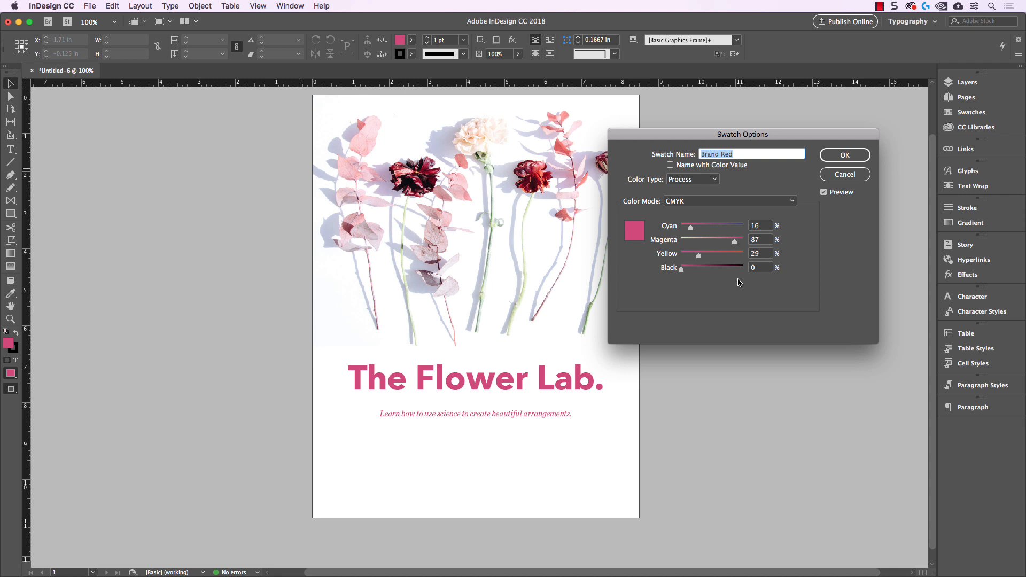
left_click(844, 154)
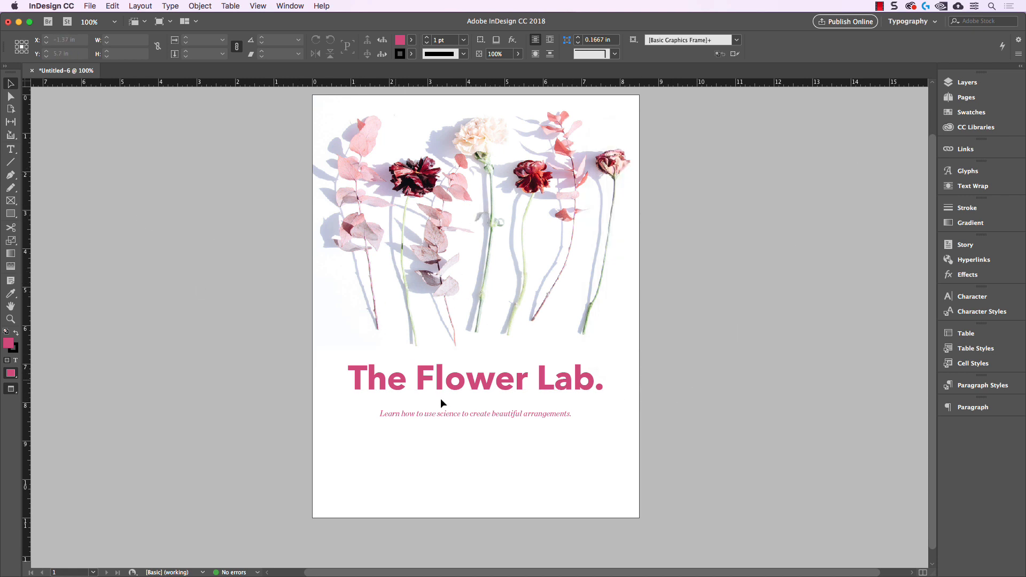
Show the guides, draw a Brand Red rectangle about 8.75 by 7.7 in from the page's lower bleed corner upward, and remove its stroke.
key("m")
key("w")
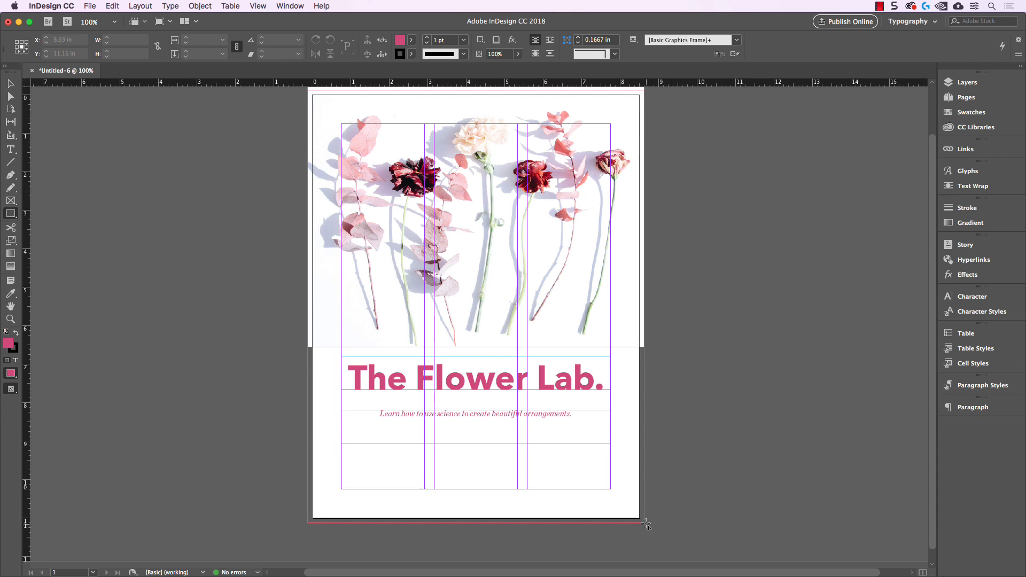
left_click_drag(645, 524, 309, 226)
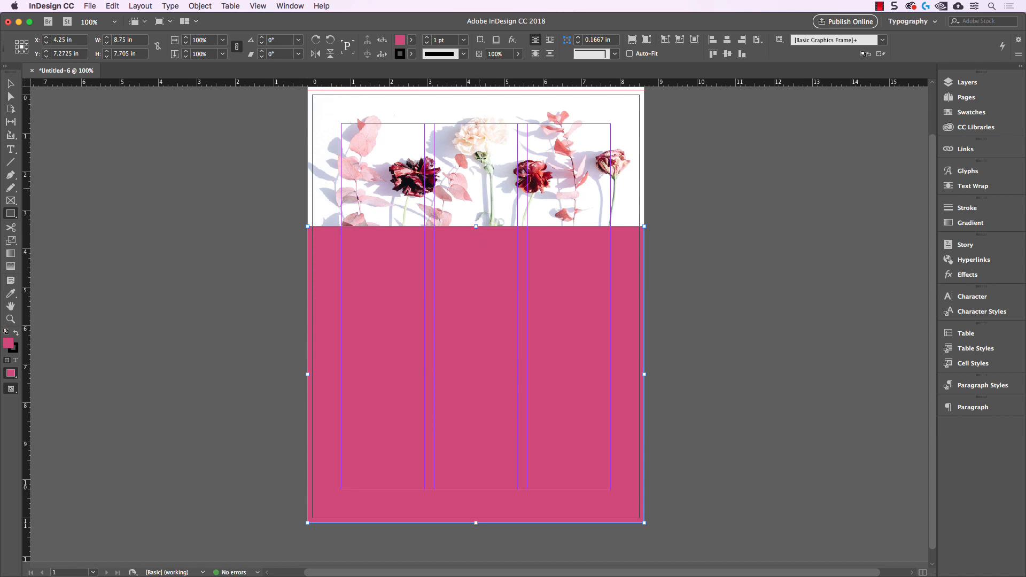
left_click(410, 53)
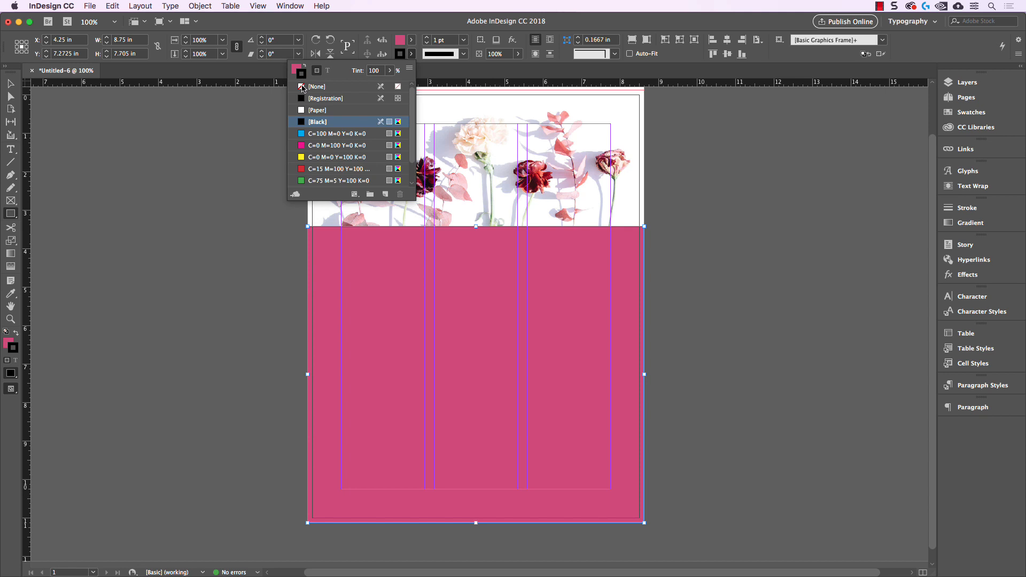
left_click(302, 87)
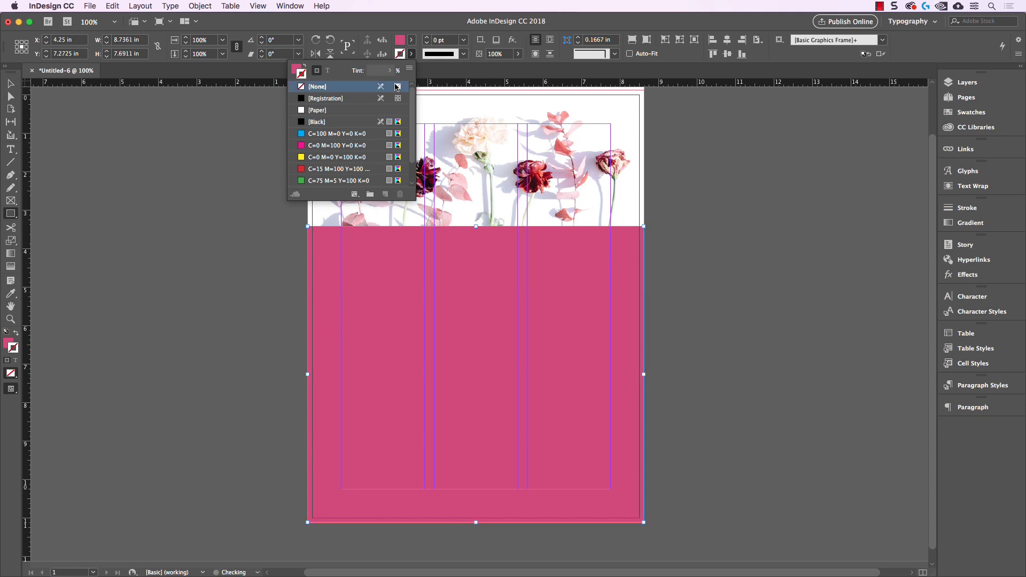
Duplicate the Brand Red swatch for the rectangle's fill, set the copy to C=11 M=14 Y=18 K=0 and name it "Background".
left_click(412, 41)
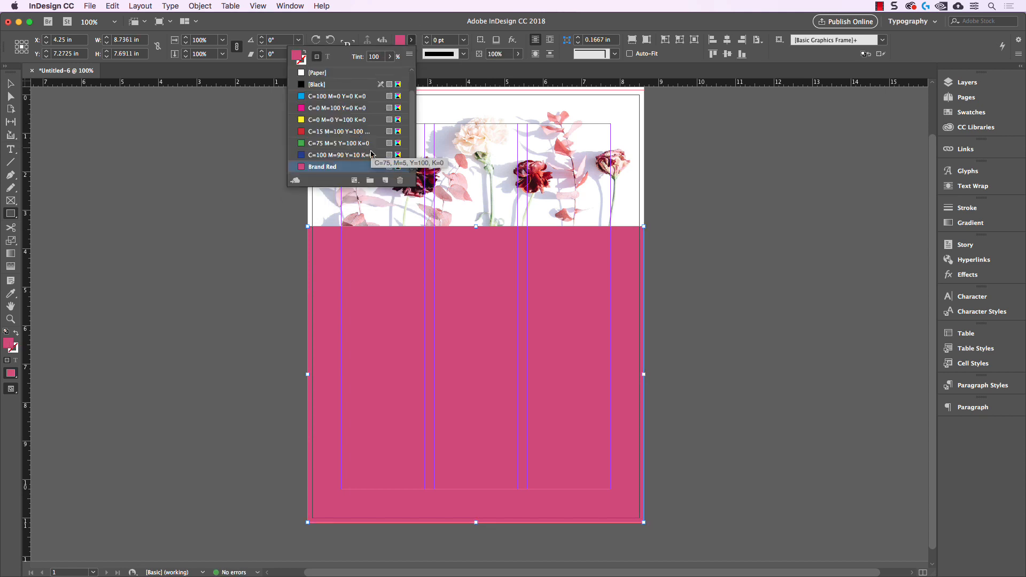
left_click(385, 181)
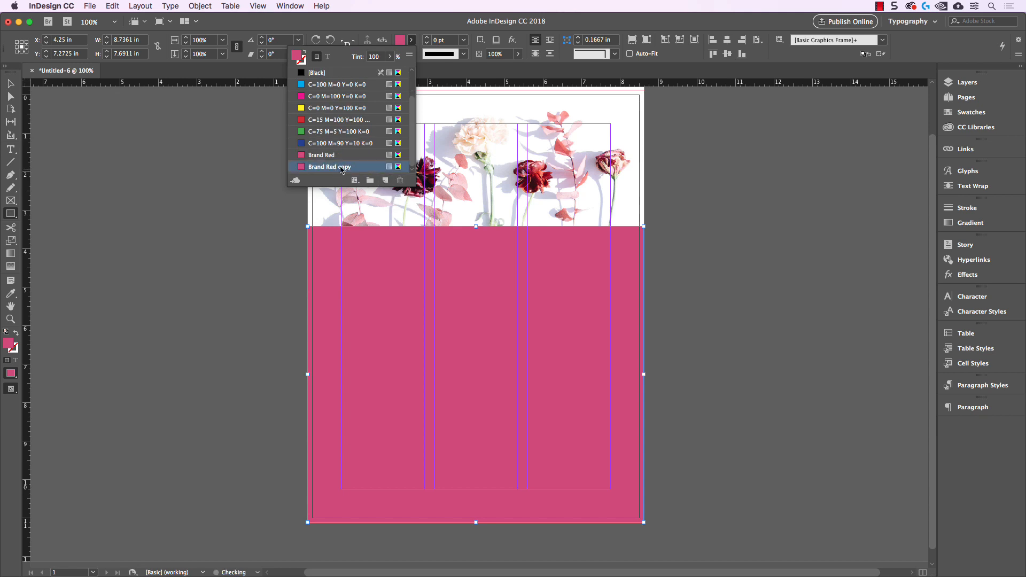
double_click(323, 167)
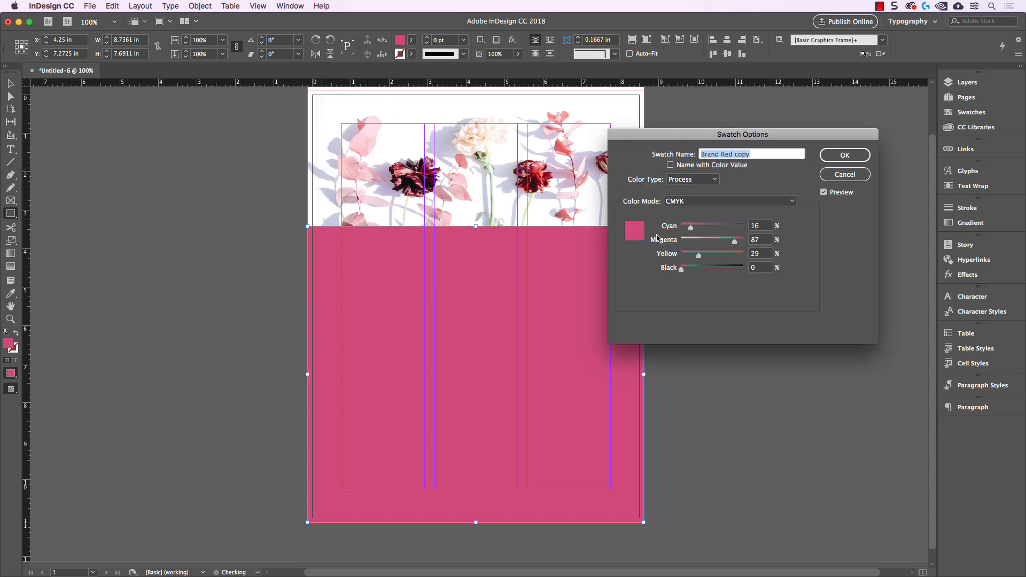
left_click(692, 241)
mouse_move(692, 241)
left_mouse_down()
mouse_move(687, 227)
mouse_move(691, 256)
left_mouse_up()
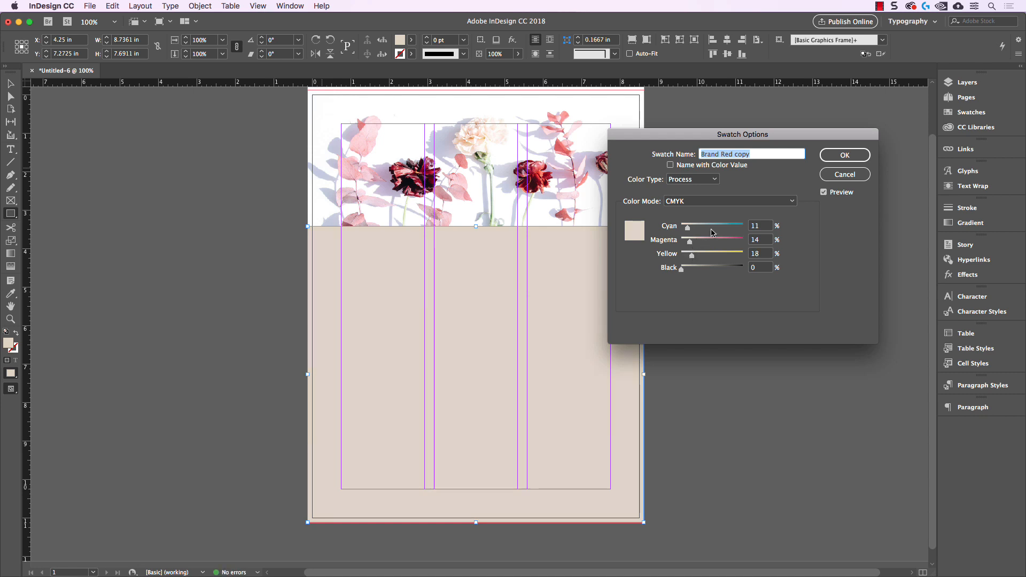
type("Background")
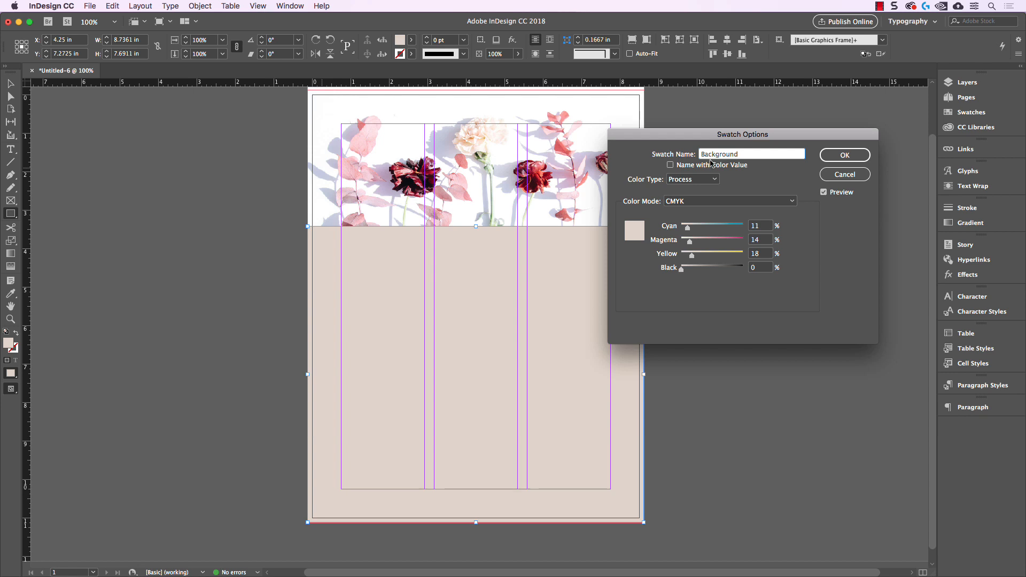
left_click(844, 156)
left_click(411, 40)
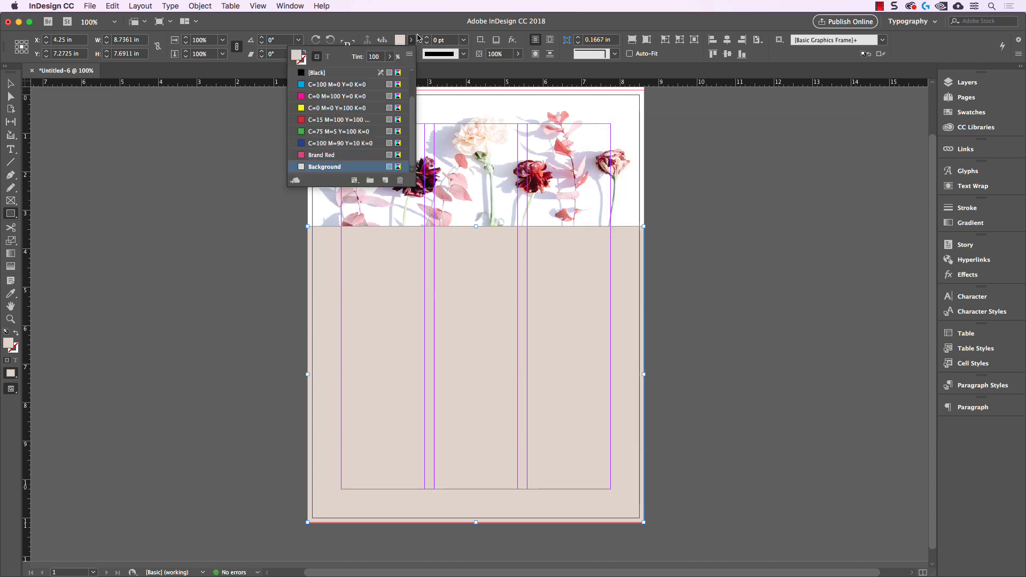
left_click(418, 38)
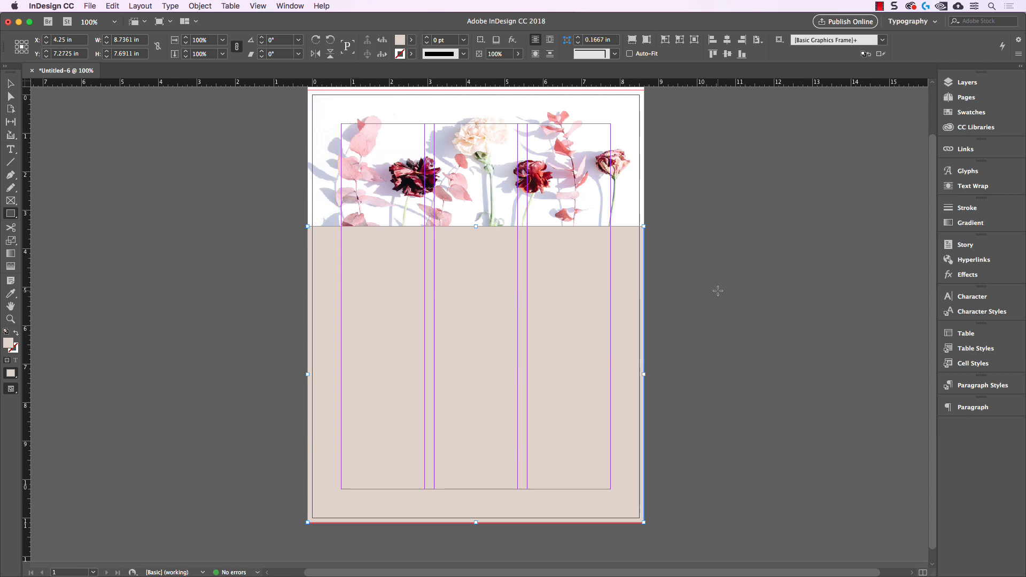
Expand Layer 1 and try the rectangle beneath Flowers.jpg in the layer order, and move it back to the top.
left_click(950, 83)
left_click(840, 93)
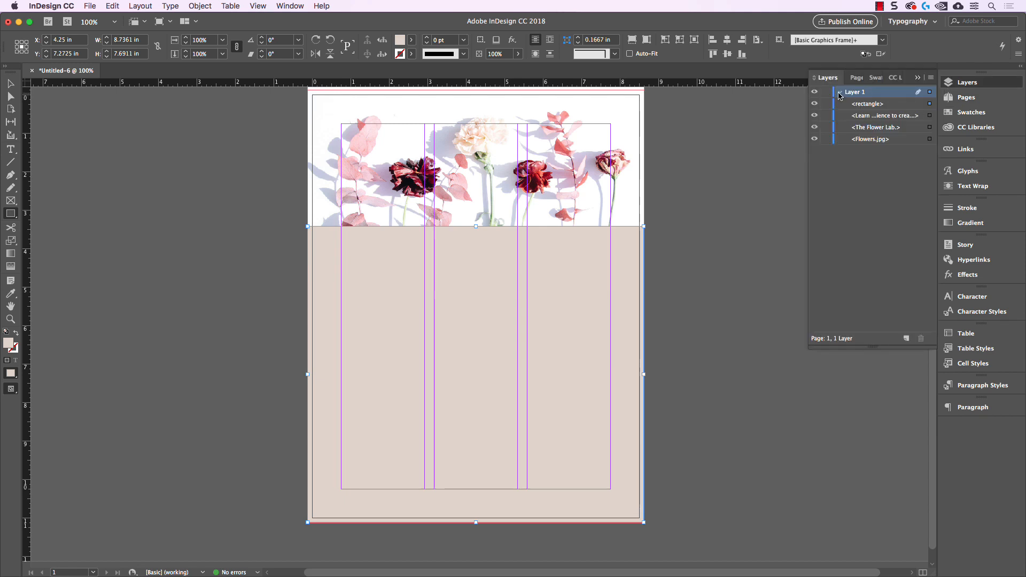
left_click(883, 104)
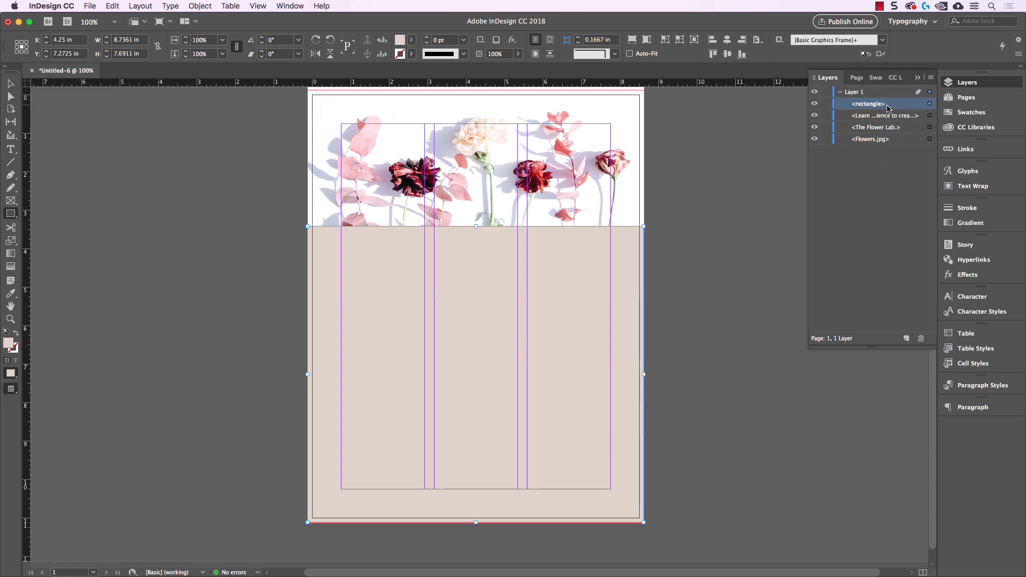
left_click_drag(871, 106, 897, 144)
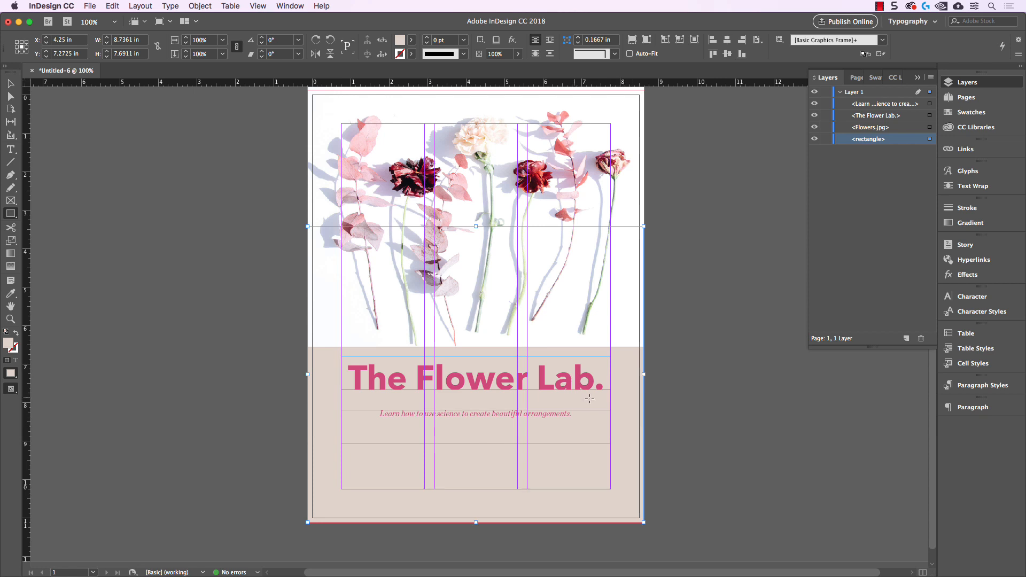
left_click_drag(881, 139, 878, 102)
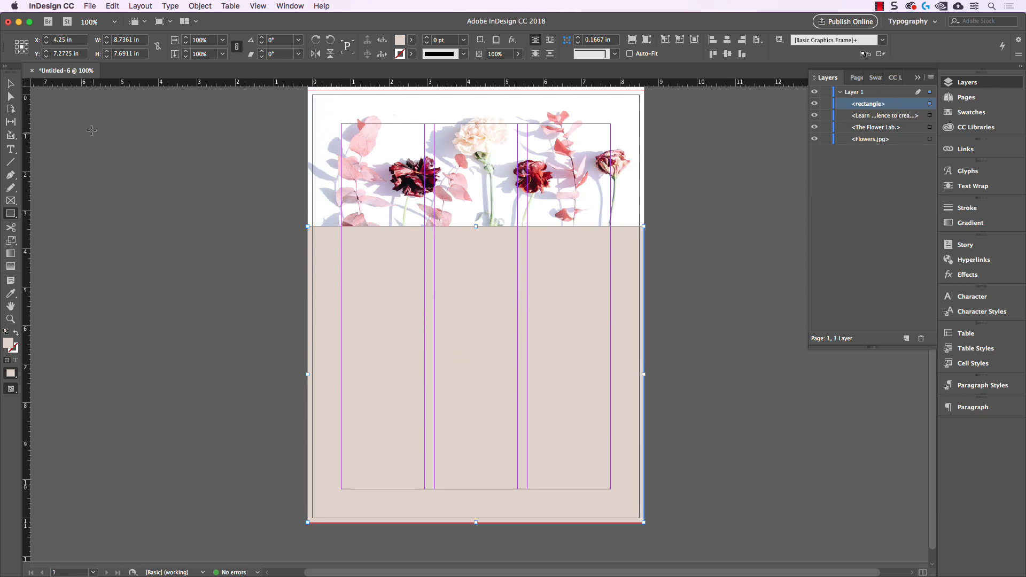
Send the selected rectangle behind all other objects, and bring it back to the front.
key("v")
key("super+shift+bracketleft")
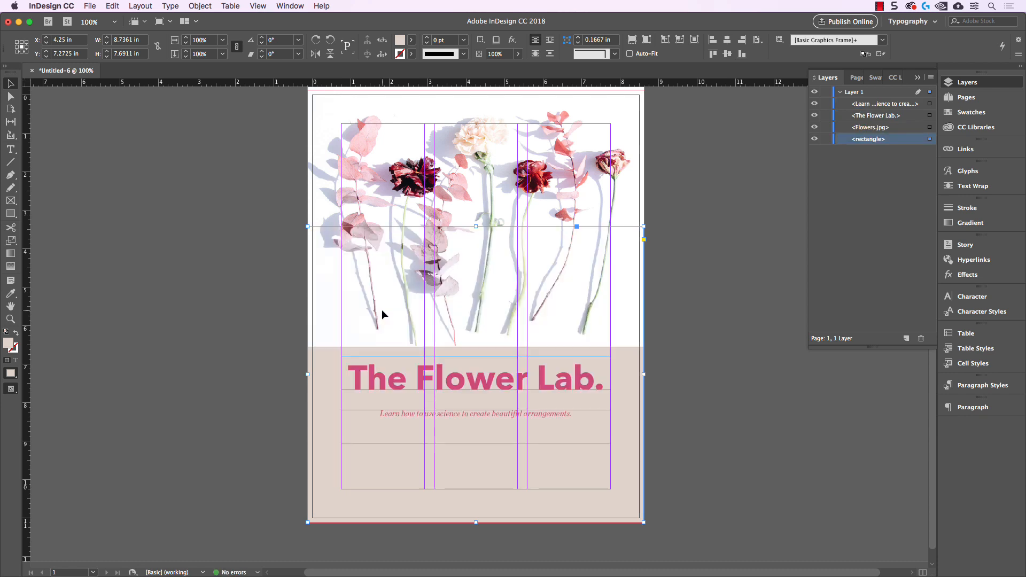
key("super+shift+bracketright")
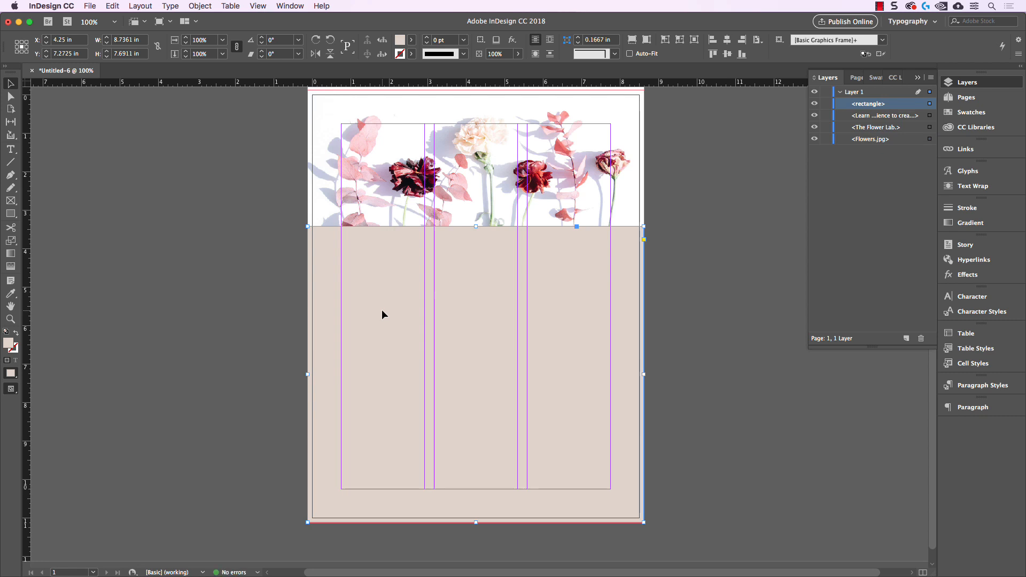
Move the rectangle one level at a time through the stacking order, leaving it directly above Flowers.jpg and below both text frames.
key("super+bracketleft")
key("super+bracketleft")
key("super+bracketleft")
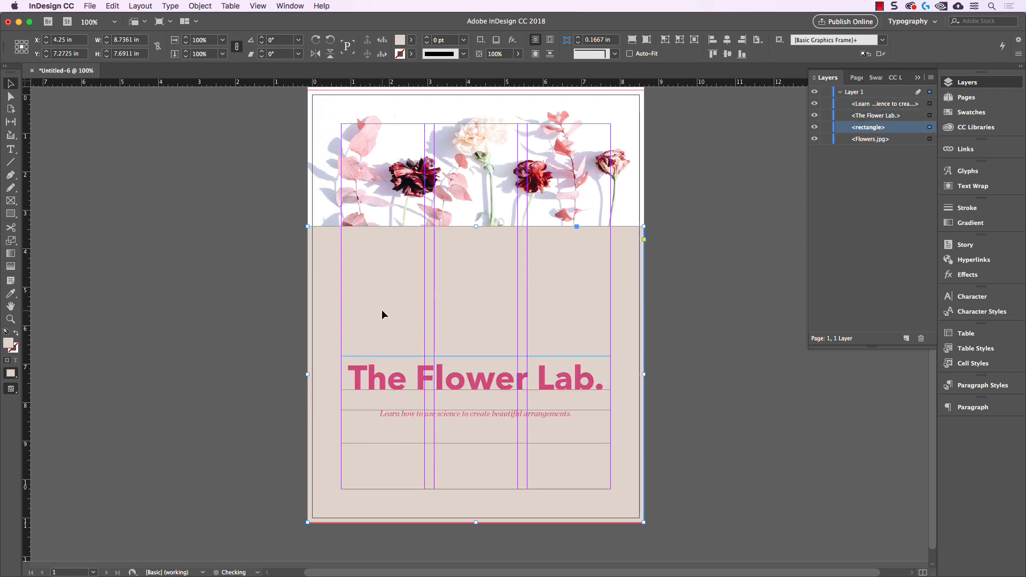
key("super+bracketright")
key("super+bracketright")
key("super+bracketright")
key("super+bracketleft")
key("super+bracketleft")
key("super+bracketright")
key("super+bracketright")
key("super+bracketleft")
key("super+bracketleft")
key("super+bracketleft")
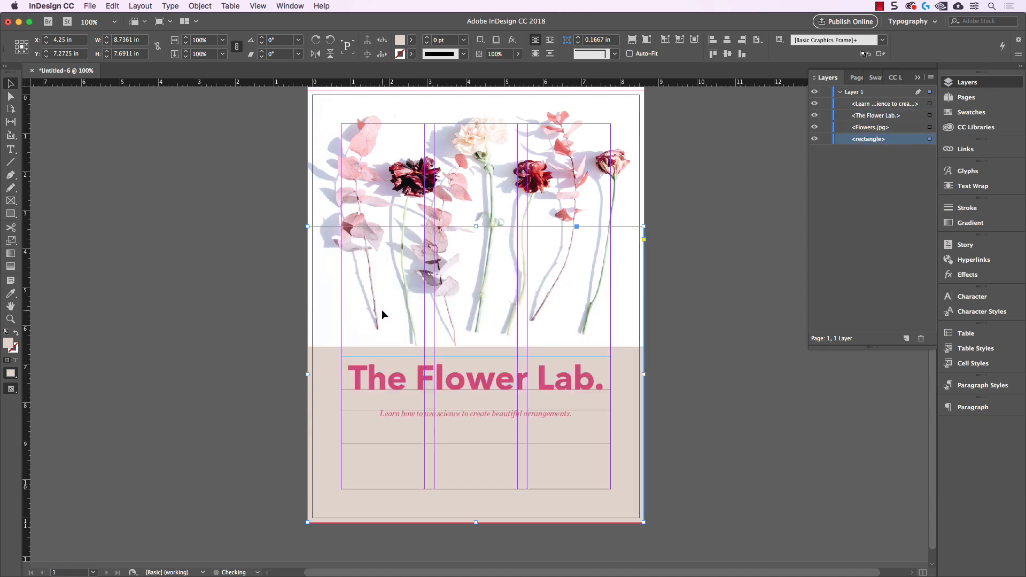
key("super+bracketright")
key("super+bracketright")
key("super+bracketleft")
key("super+bracketleft")
key("super+bracketright")
key("super+bracketleft")
key("super+bracketright")
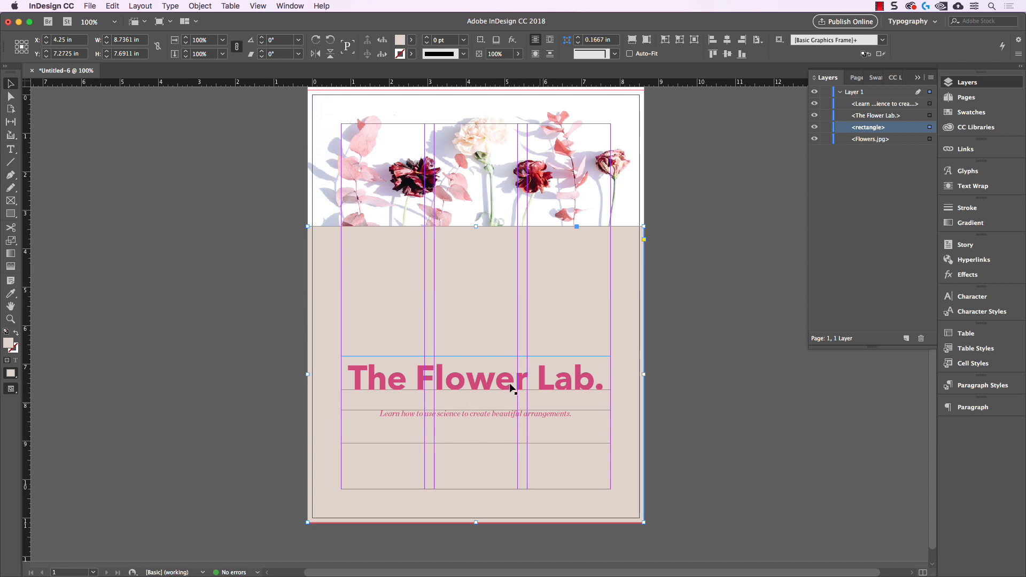
left_click(951, 81)
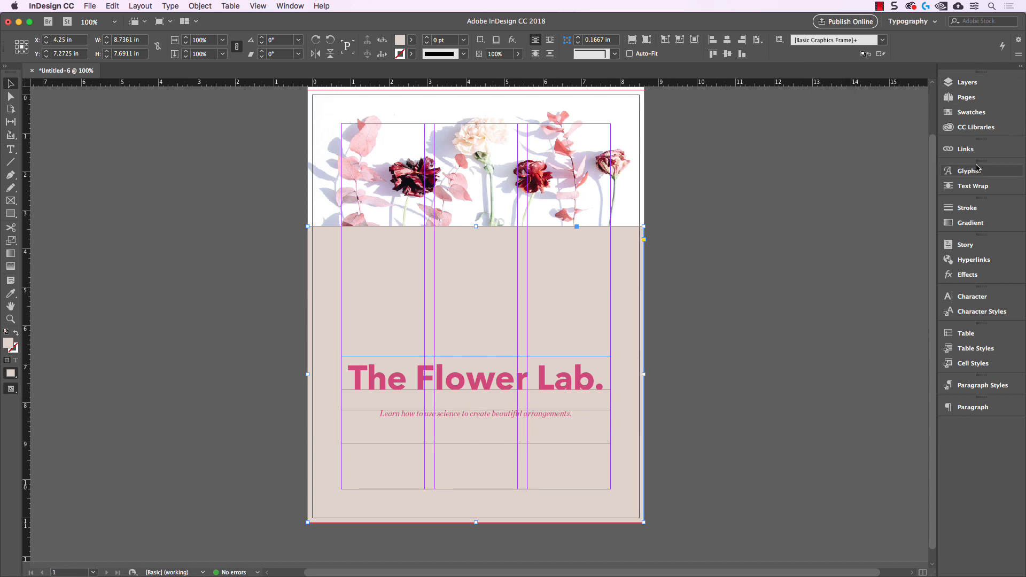
Set the rectangle's blending mode to Multiply over the flower photo, and preview the page without guides.
left_click(974, 273)
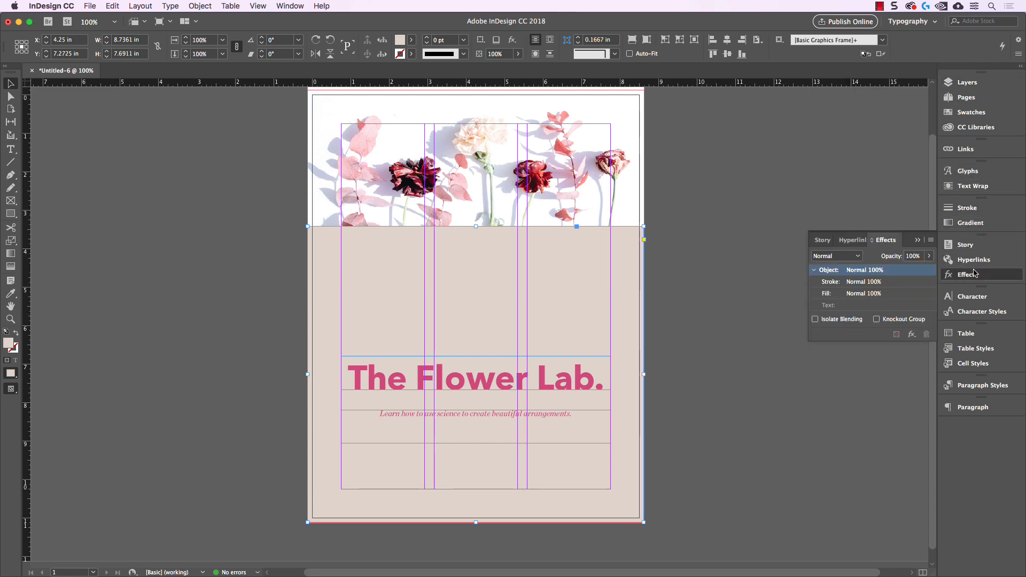
left_click(849, 256)
left_click(847, 282)
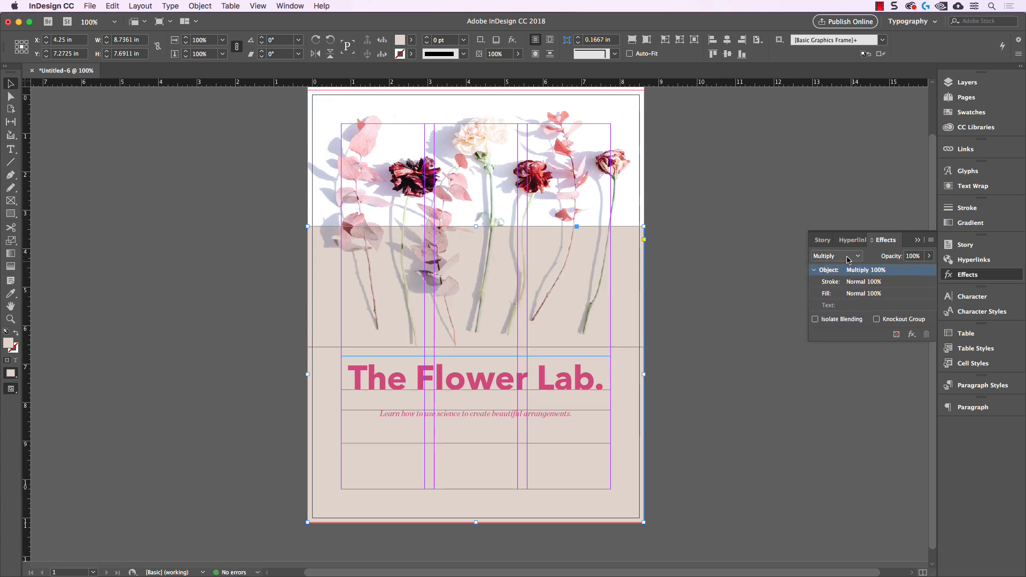
left_click(850, 258)
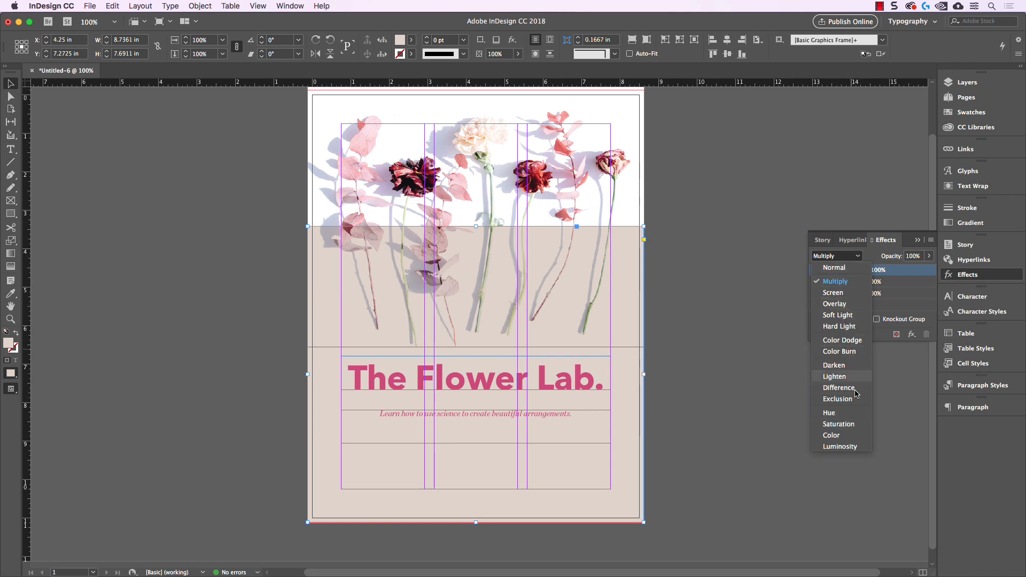
left_click(850, 257)
left_click(917, 240)
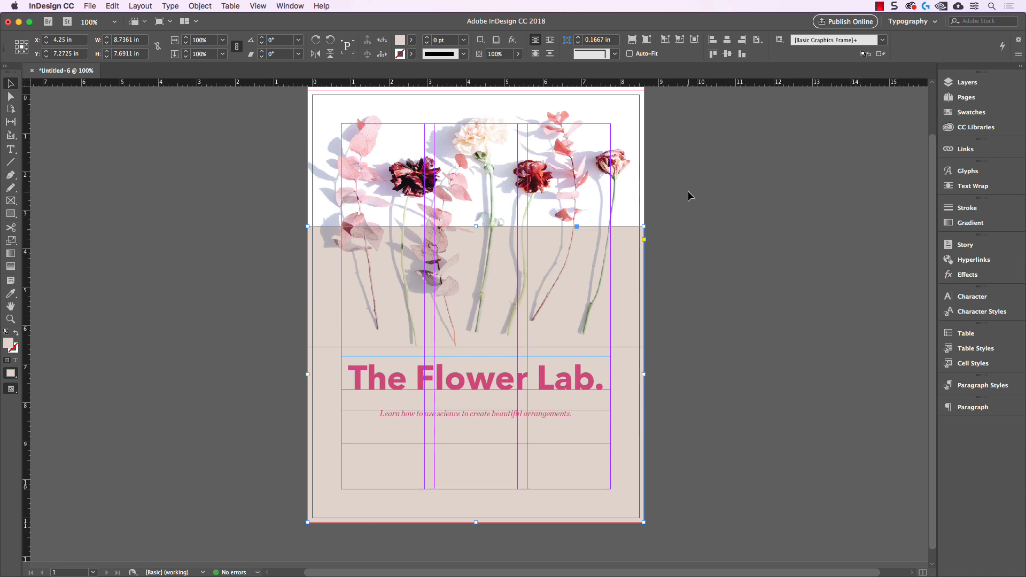
left_click(687, 192)
key("w")
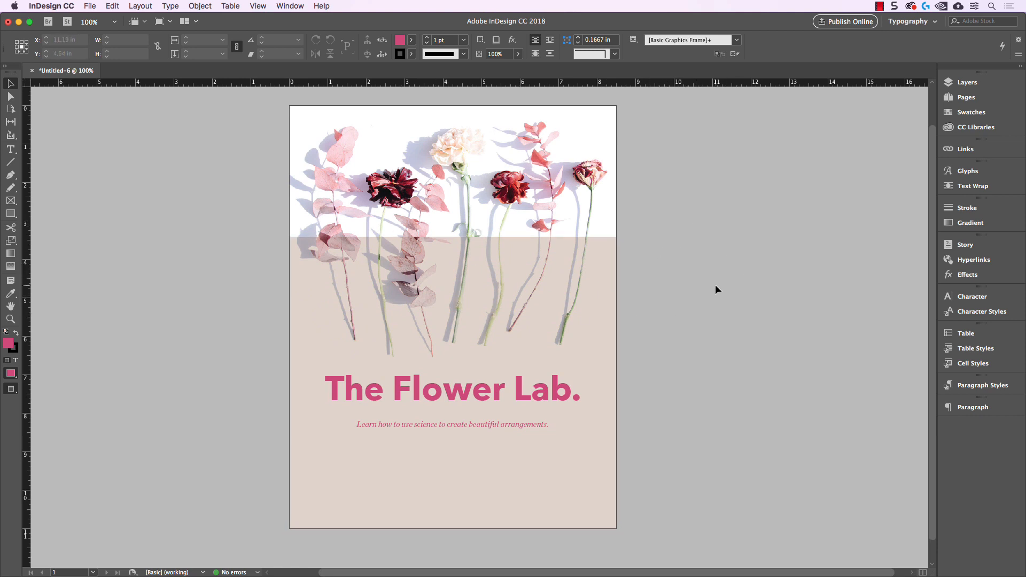
Lighten the rectangle's Background swatch to C=5 M=7 Y=9 K=0, and deselect the rectangle.
left_click(617, 276)
left_click(411, 40)
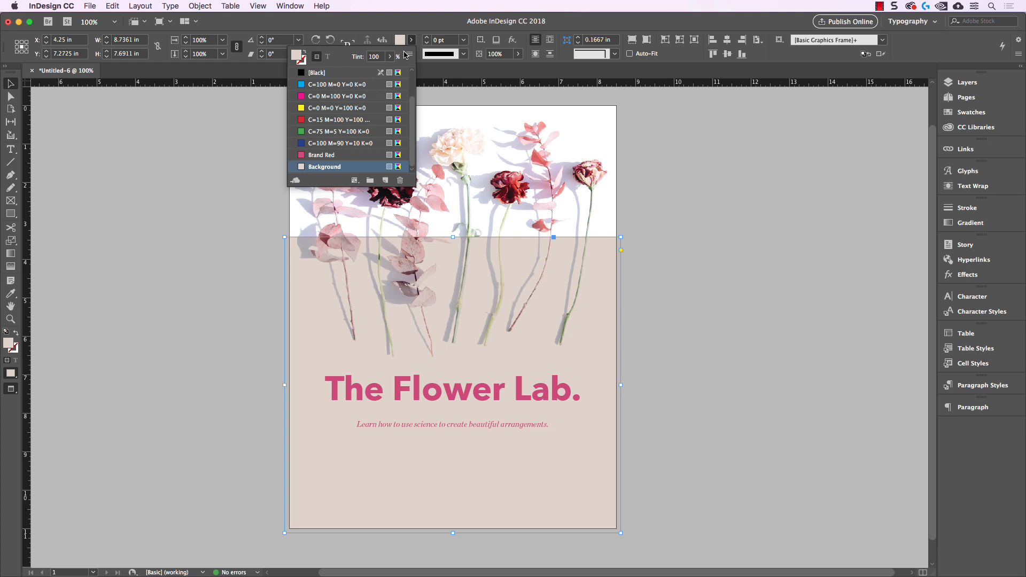
double_click(303, 167)
left_click_drag(689, 230, 685, 255)
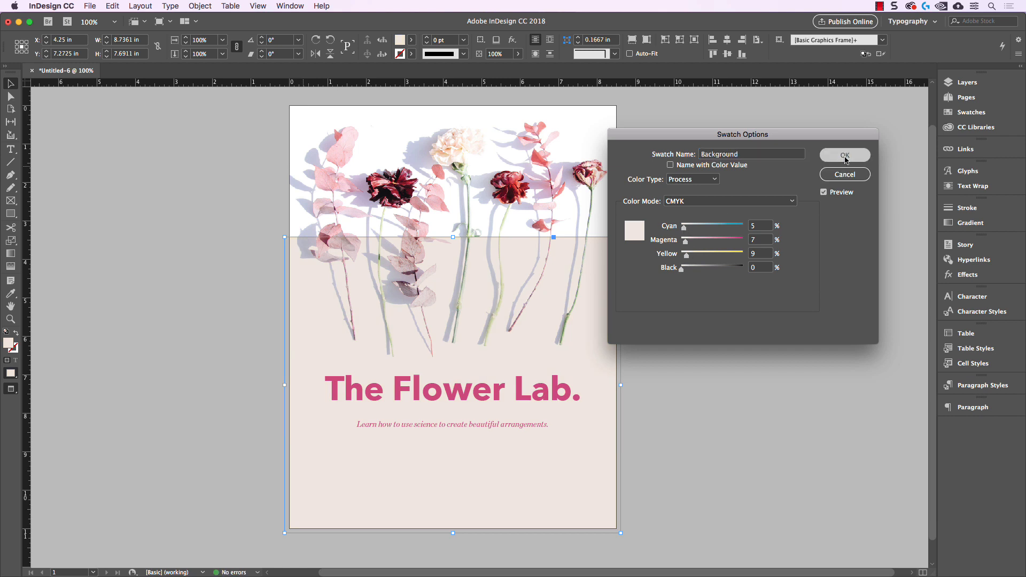
key("Return")
left_click(693, 311)
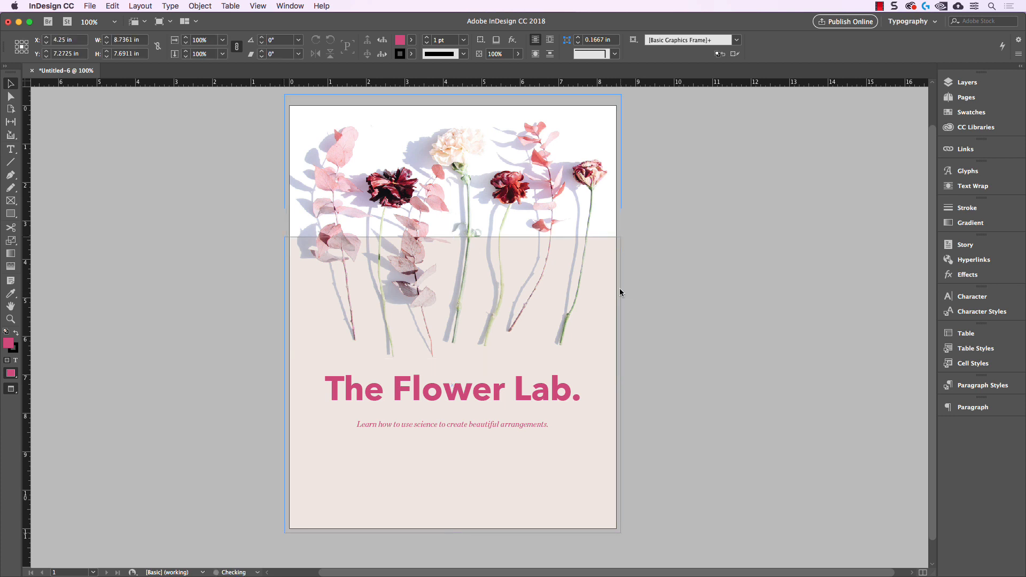
Lower the top edge of the Background rectangle so it is about 6.905 in high, and deselect it.
left_click(619, 291)
left_click_drag(453, 94, 455, 267)
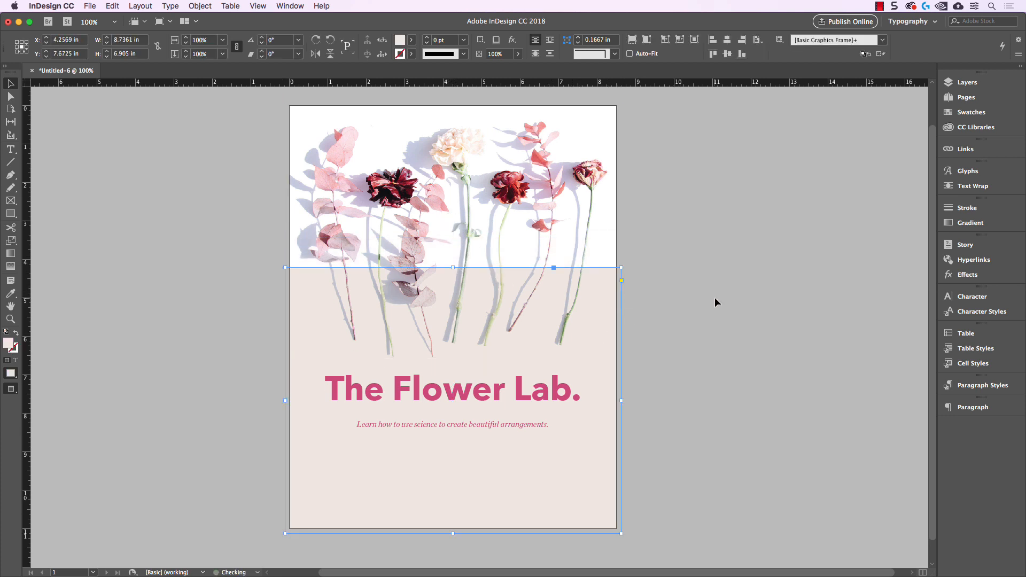
left_click(793, 346)
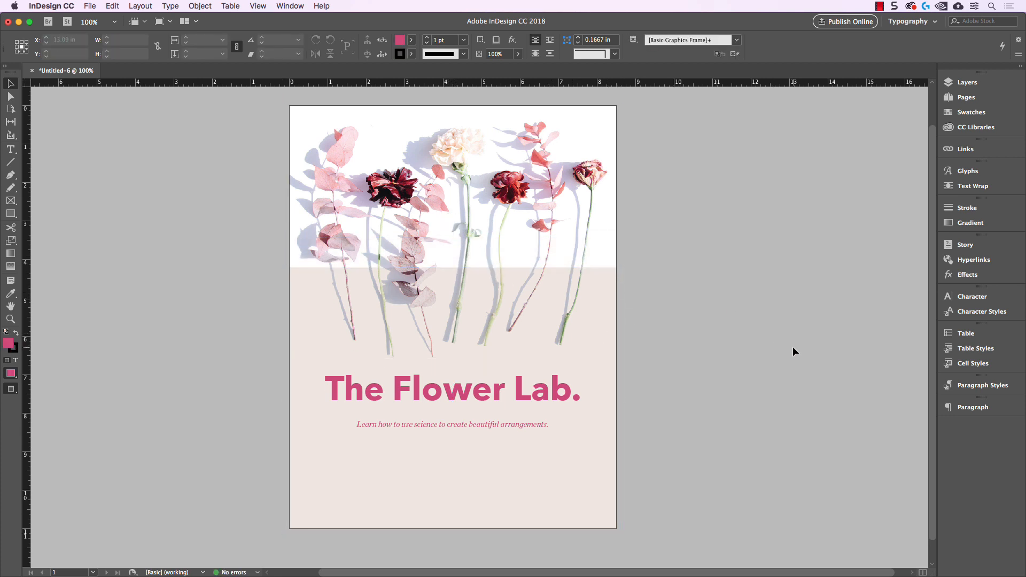
Move the headline and tagline slightly down together, shift the tagline a little lower on its own, and show the guides again.
scroll(742, 397, "down", 1)
left_click(517, 385)
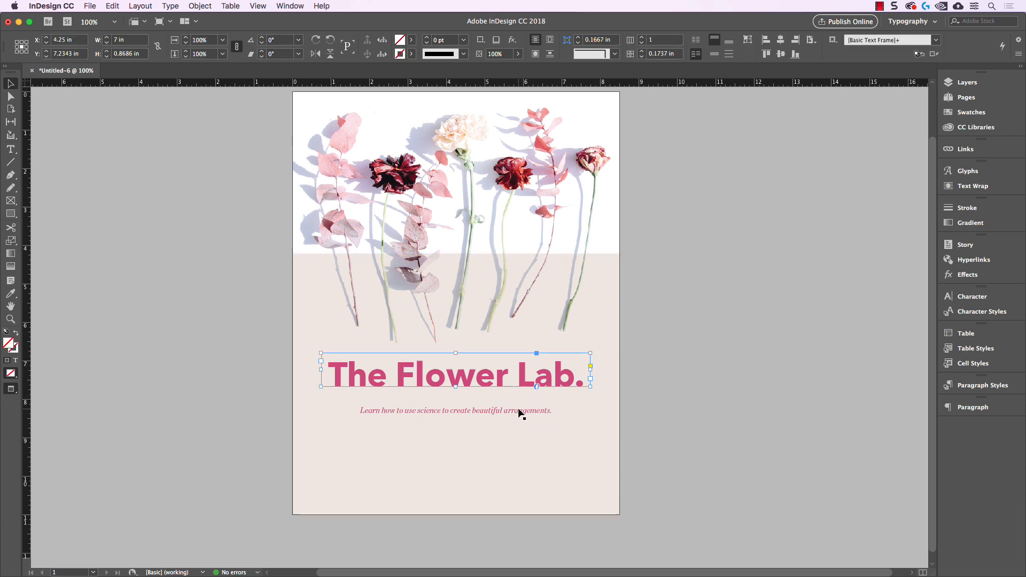
left_click(522, 416, "shift")
left_click(705, 398)
left_click(541, 419)
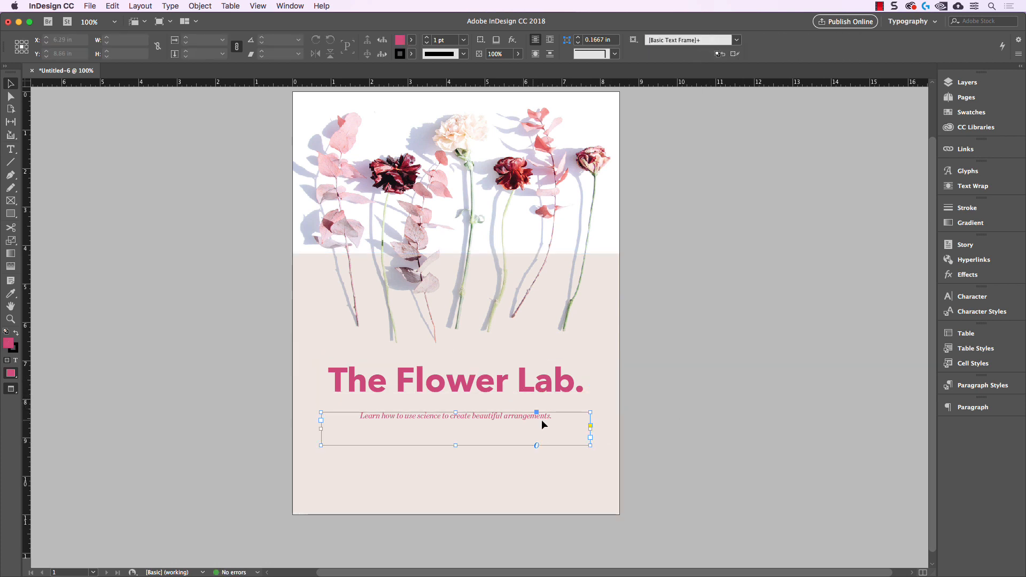
left_click_drag(540, 419, 541, 423)
left_click(737, 415)
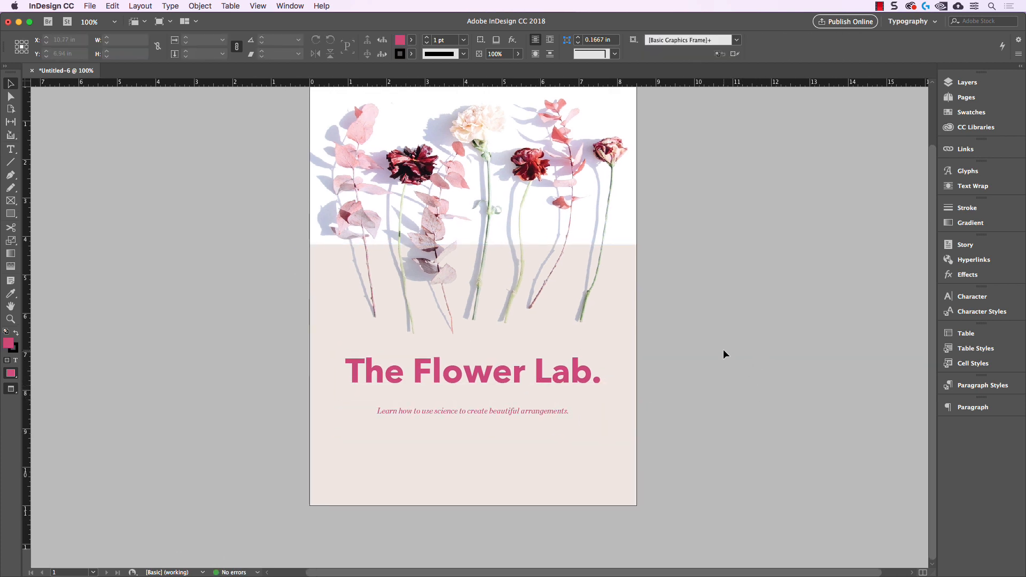
key("w")
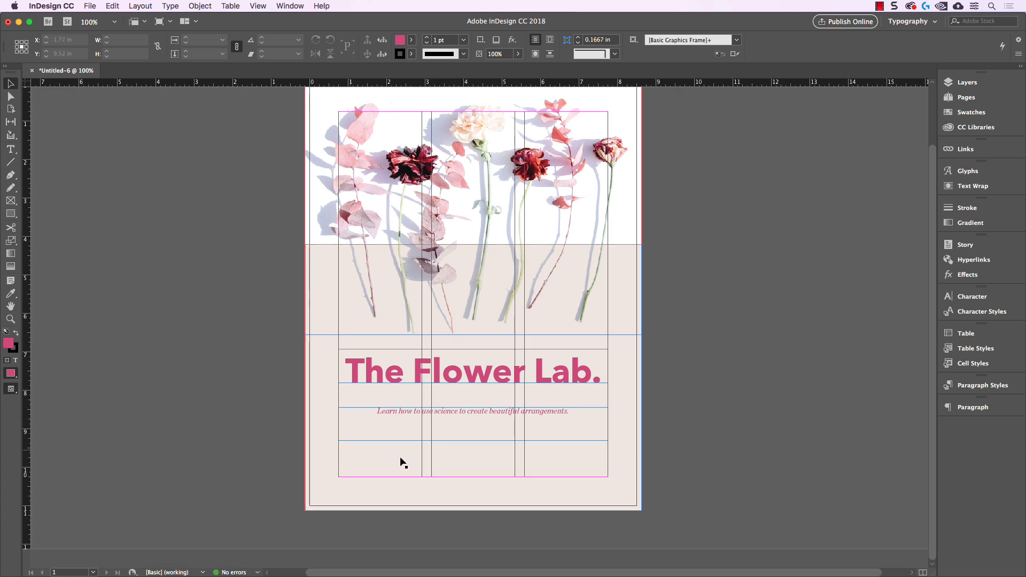
left_click(11, 149)
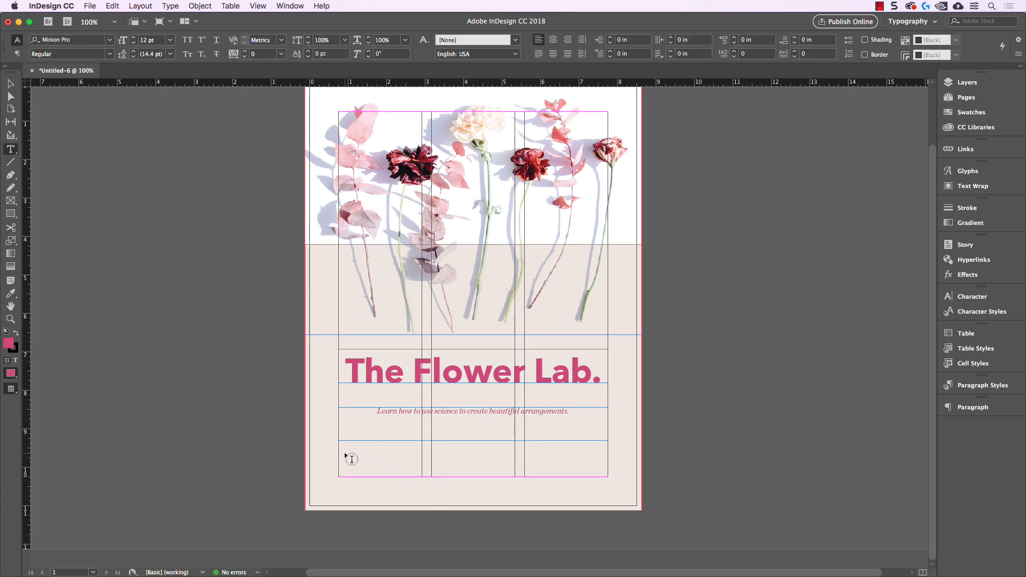
left_click_drag(338, 450, 422, 477)
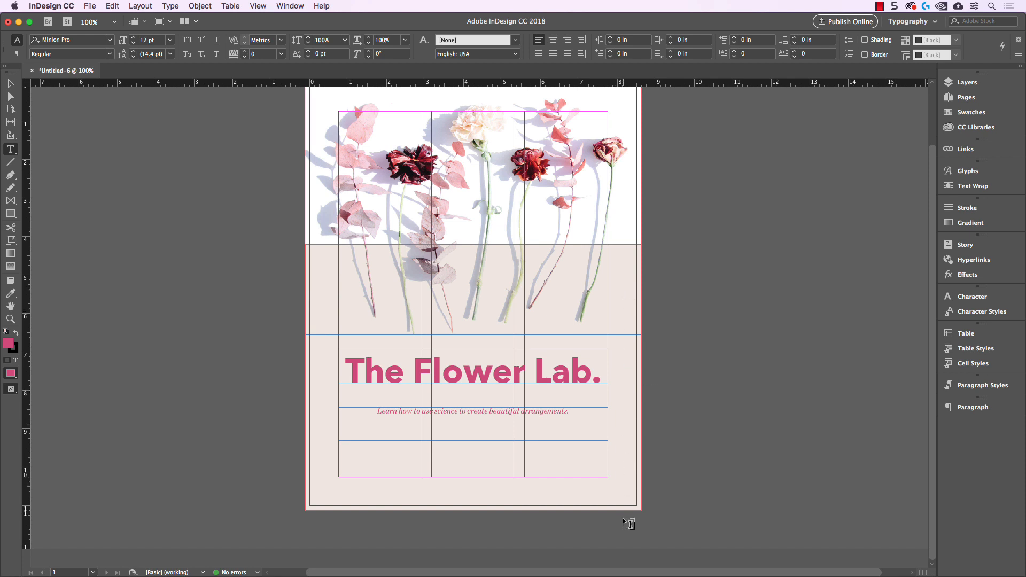
left_click(336, 469)
type("aSasadasdawdqdwqqw")
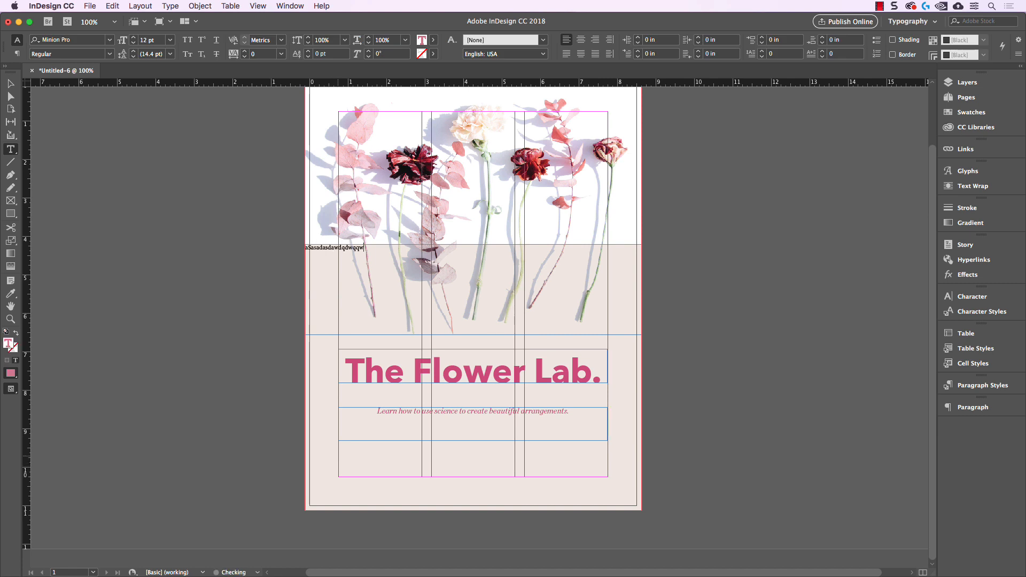
key("BackSpace")
key("BackSpace")
key("BackSpace")
key("BackSpace")
key("BackSpace")
key("BackSpace")
key("BackSpace")
key("BackSpace")
key("BackSpace")
key("BackSpace")
key("BackSpace")
key("BackSpace")
key("BackSpace")
key("BackSpace")
key("BackSpace")
key("BackSpace")
key("BackSpace")
key("BackSpace")
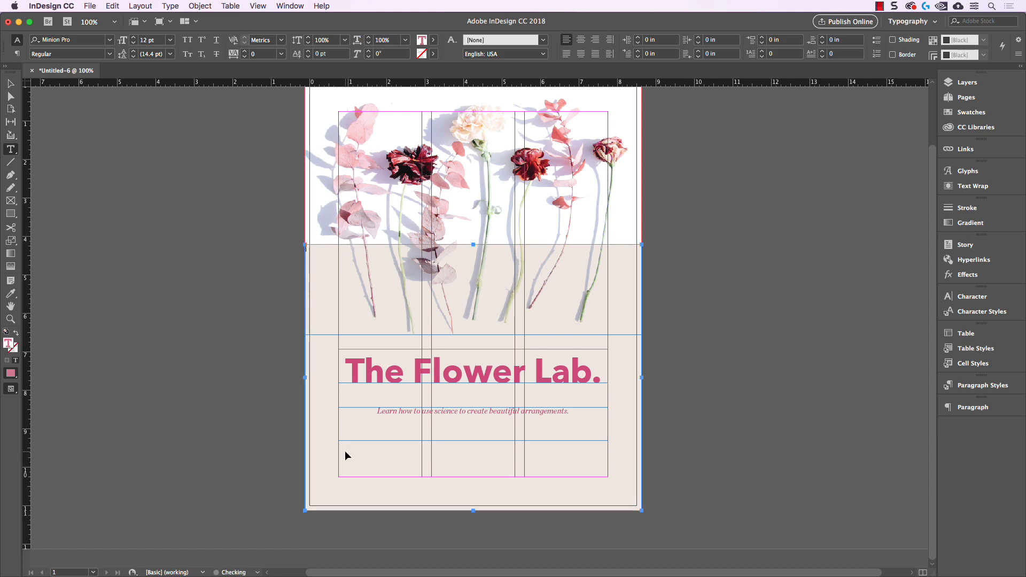
key("super+z")
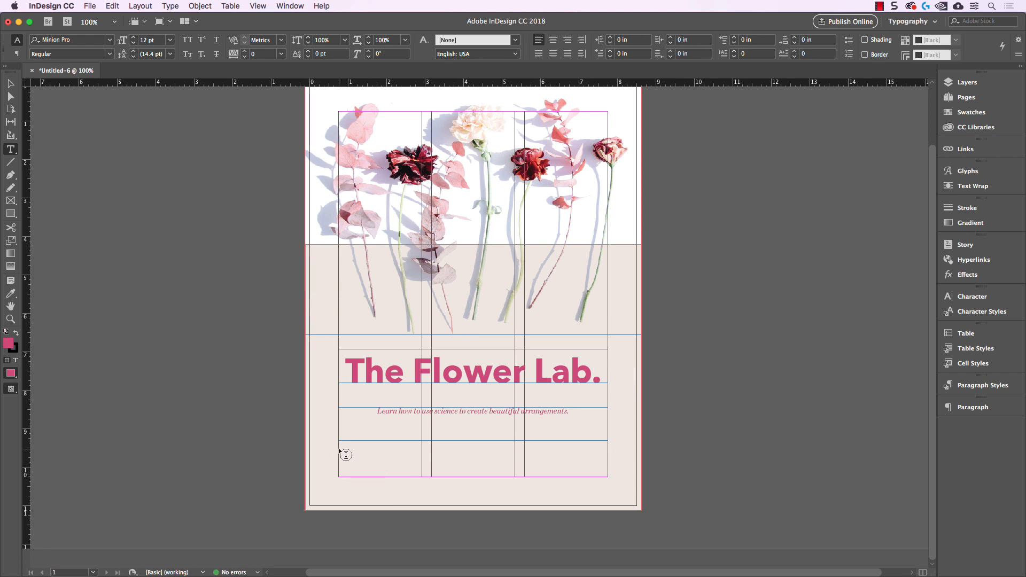
Create a text frame about 2.17 by 0.73 in at the foot of the first column reading LOCATION above SAN DIEGO CITY COLLEGE.
left_click_drag(338, 448, 422, 476)
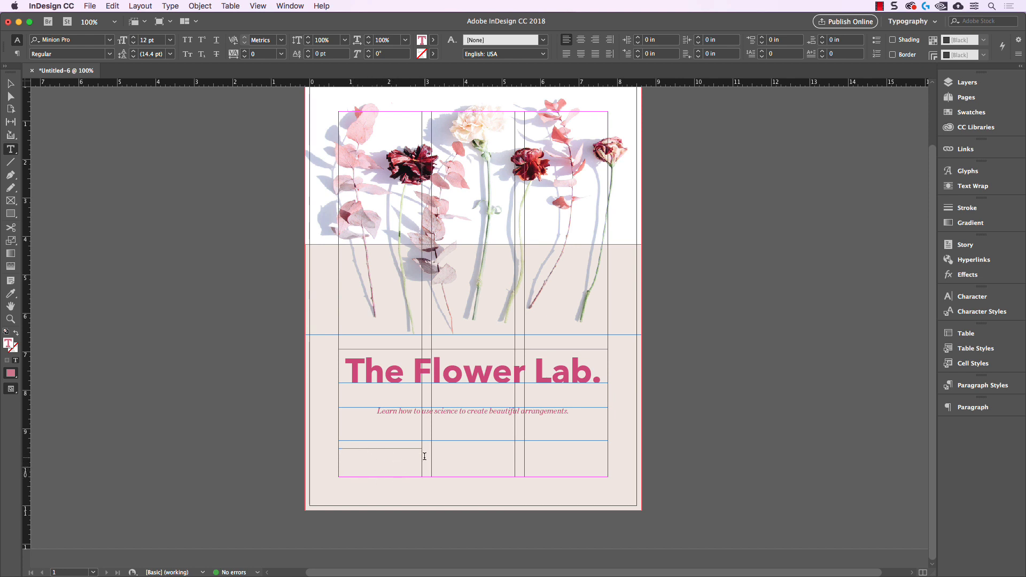
scroll(392, 465, "up", 1)
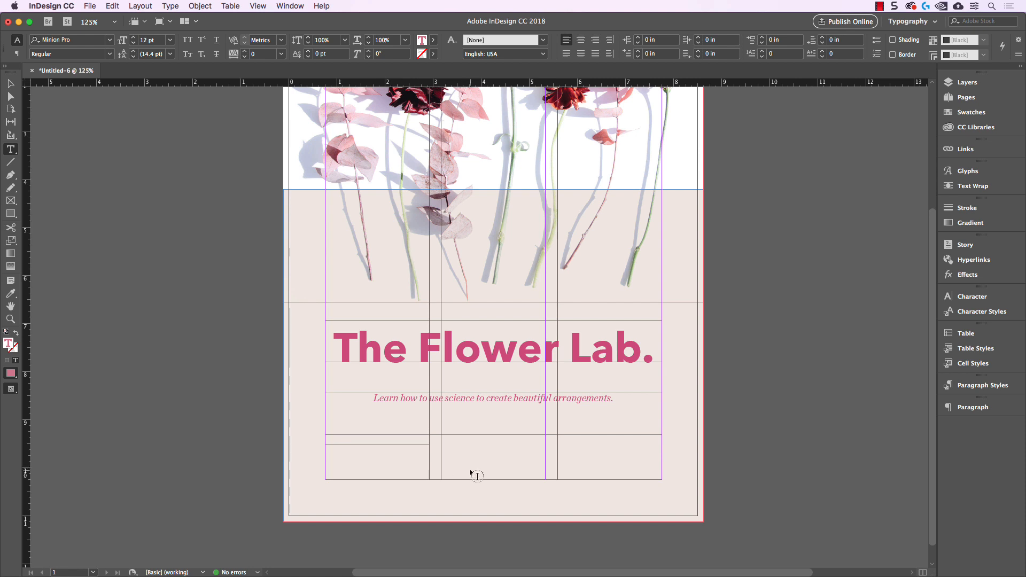
type("LOCATION ")
type("SAN")
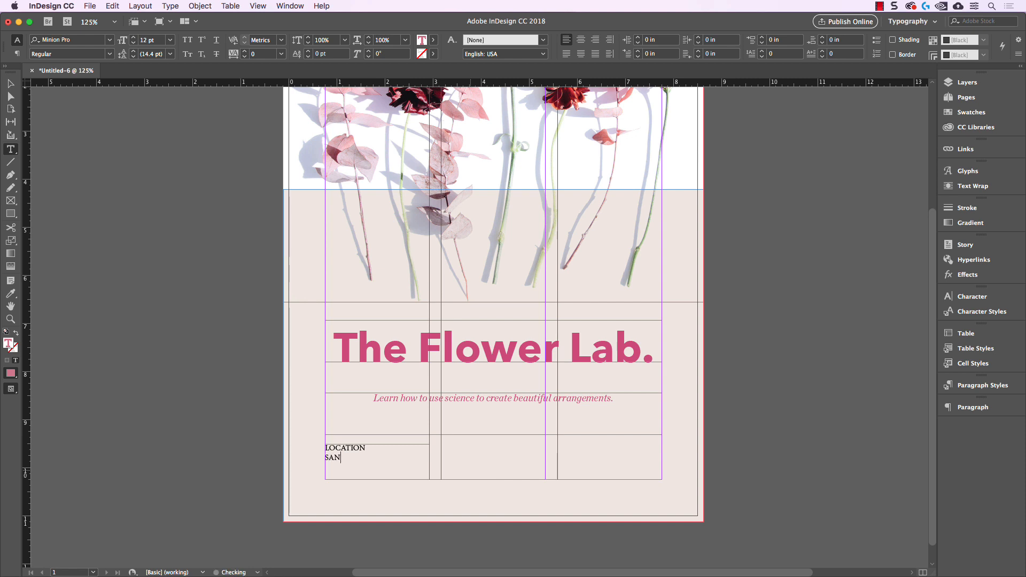
type(" DIEGO CITY COLLEGE")
key("Escape")
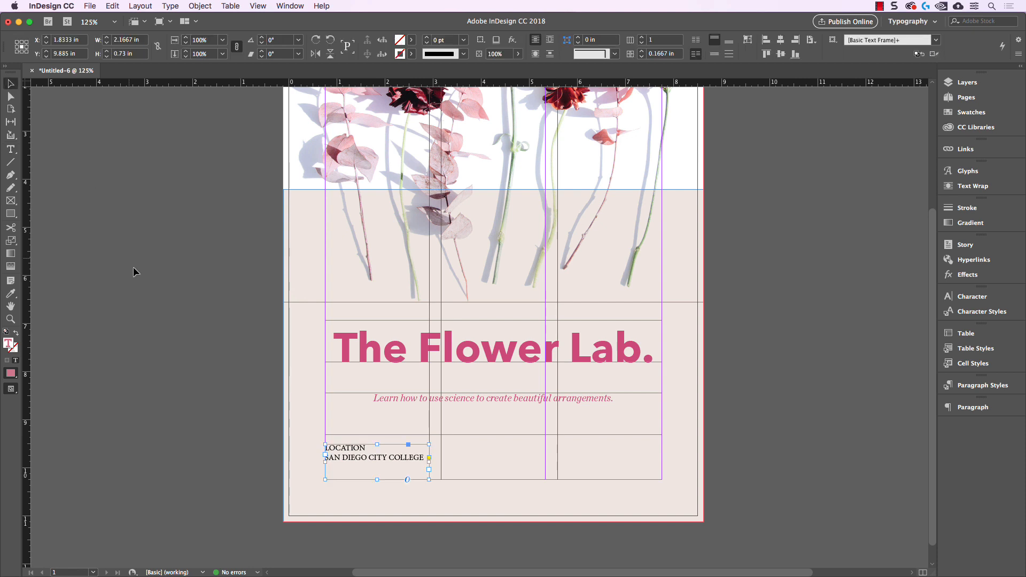
Set the font of the location text frame to Avenir Next Bold.
left_click(980, 297)
left_click(833, 309)
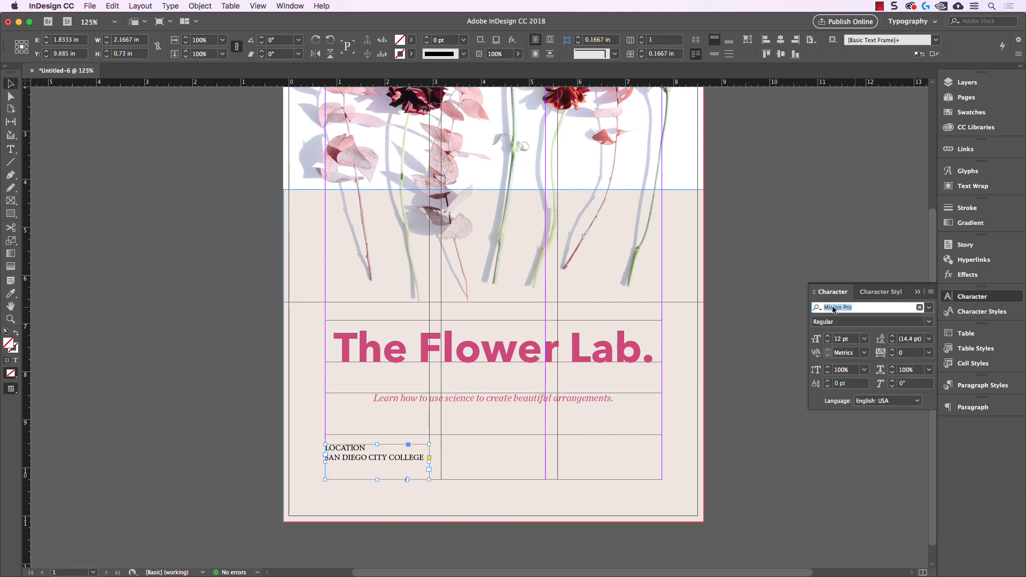
type("avenir")
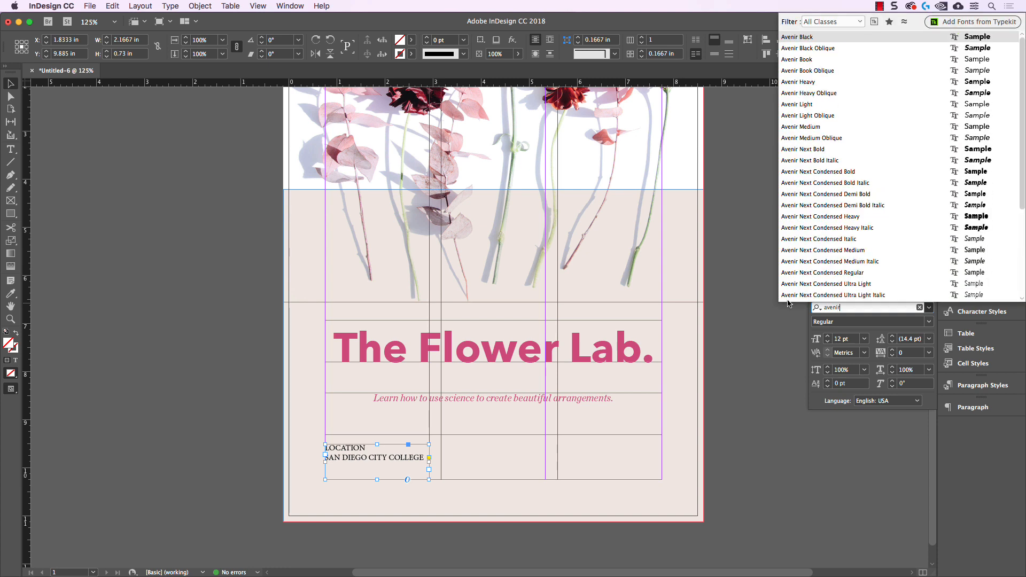
left_click(824, 151)
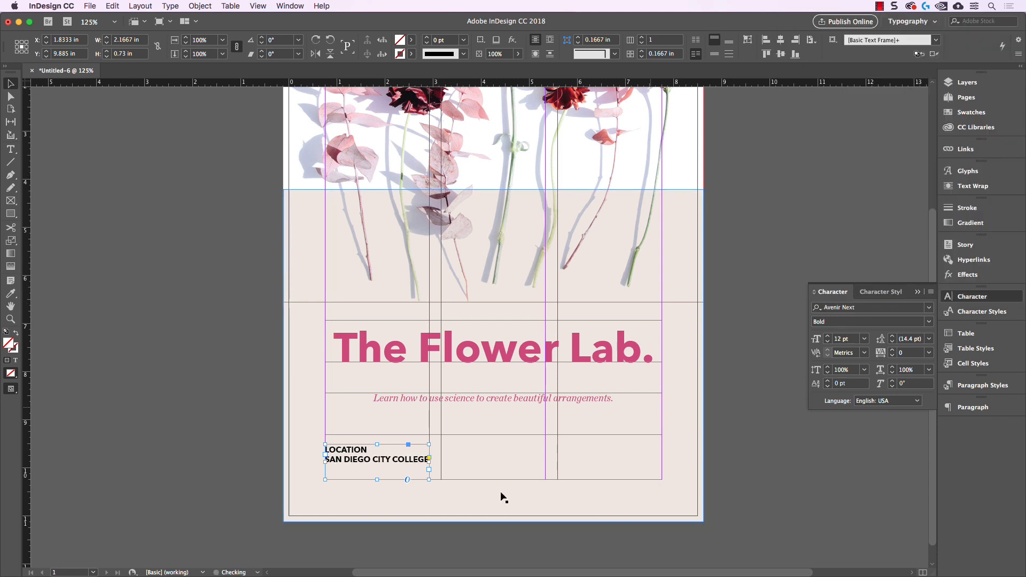
Change only the word LOCATION to the Regular weight of Avenir Next.
double_click(369, 449)
double_click(361, 449)
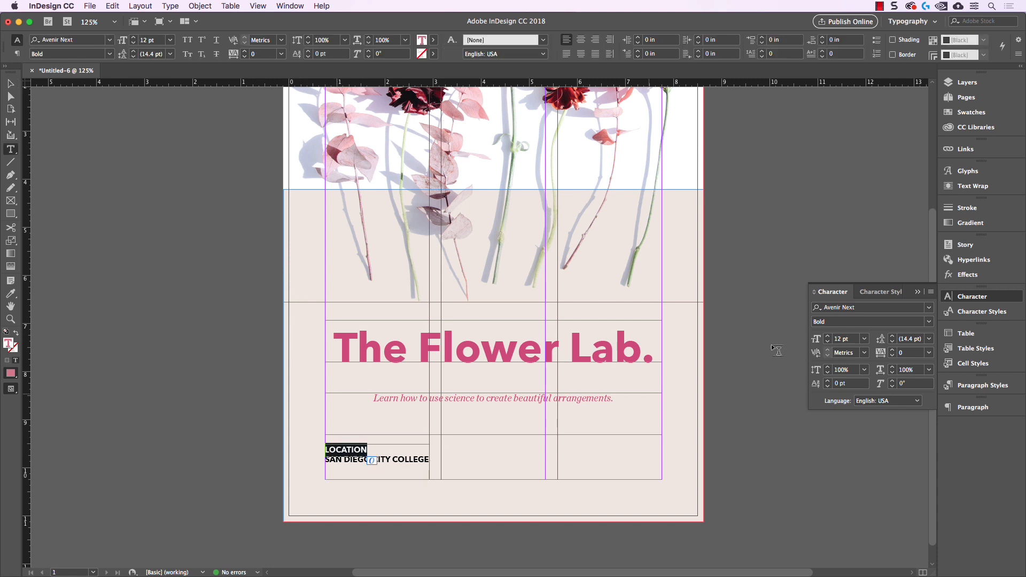
left_click(928, 322)
left_click(834, 355)
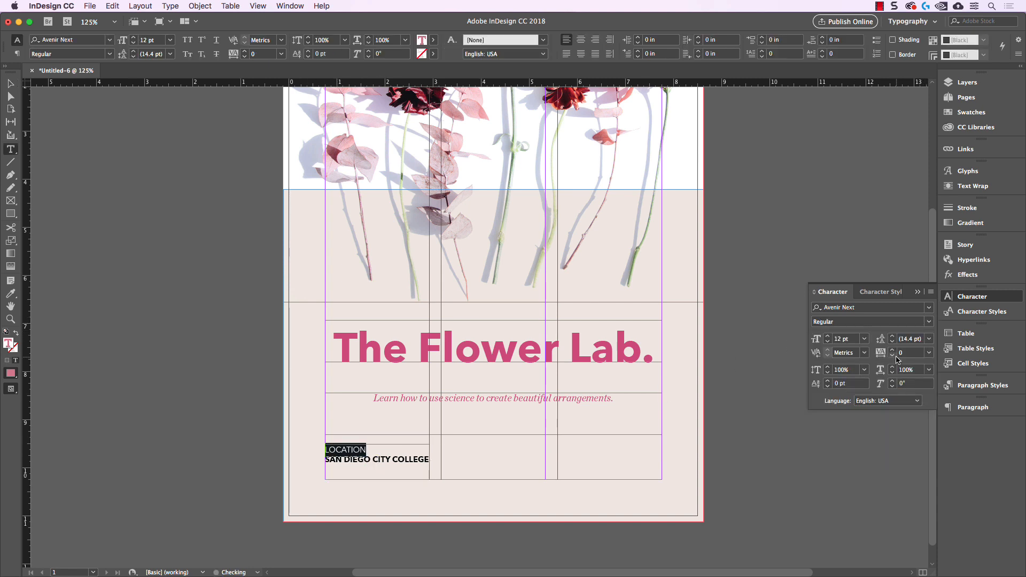
Reduce both lines of the location text to a font size of 7 pt.
left_click(375, 460)
key("super+a")
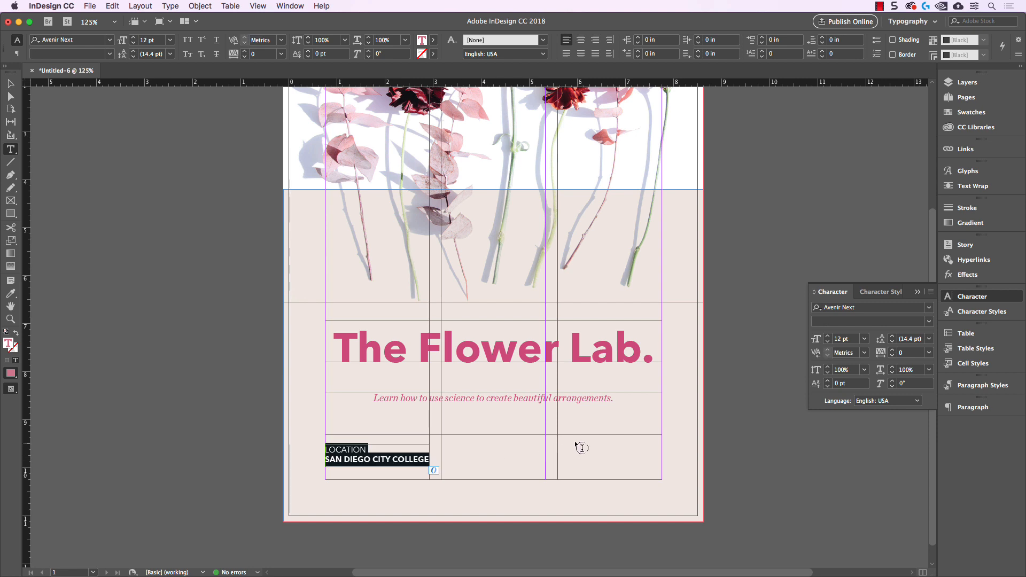
left_click(855, 343)
key("Down")
key("Down")
key("Down")
key("Down")
key("Down")
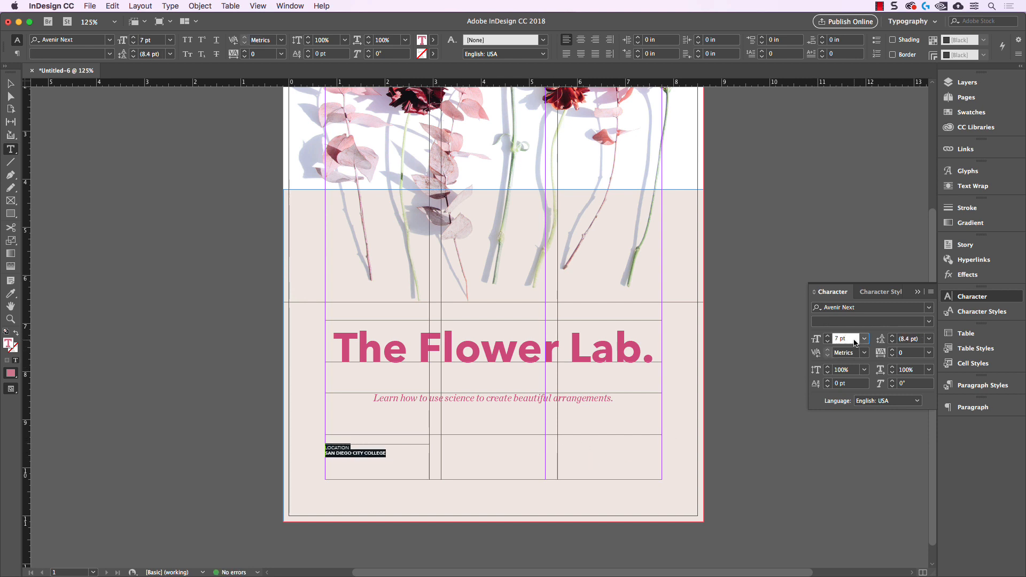
Set the tracking of both location lines to 120.
left_click(912, 355)
key("Up")
key("Up")
key("Up")
key("Up")
key("Up")
key("Up")
key("Up")
key("Up")
key("Up")
key("Up")
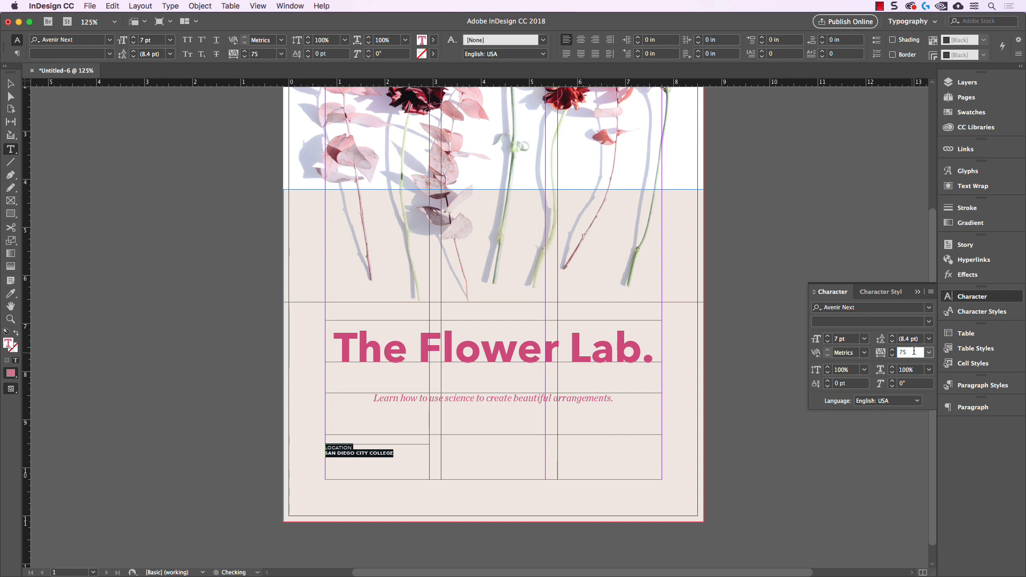
key("Up")
key("Up")
Set the leading of the location text to 11 pt, and deselect the frame.
left_click(908, 340)
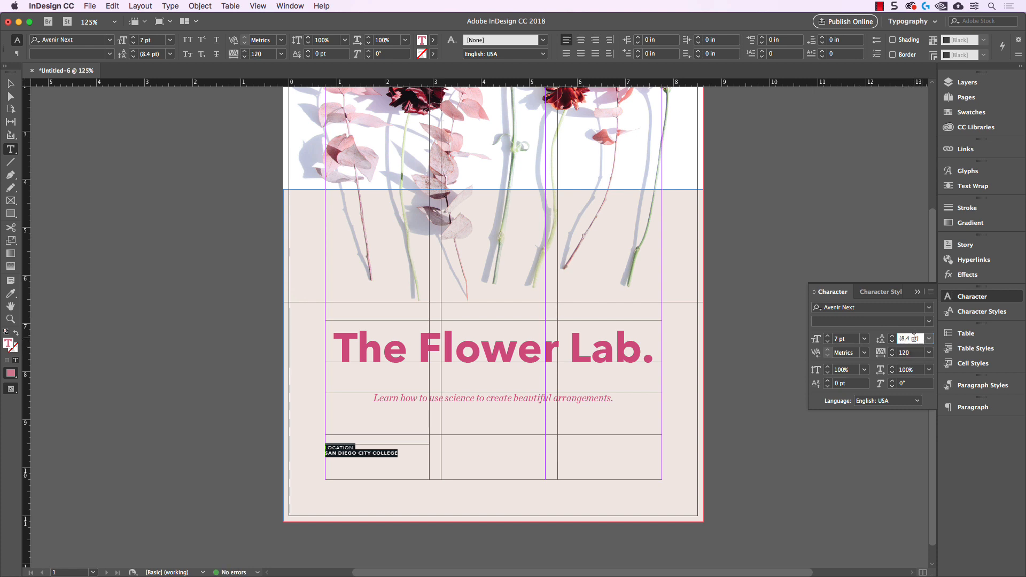
type("10")
key("Return")
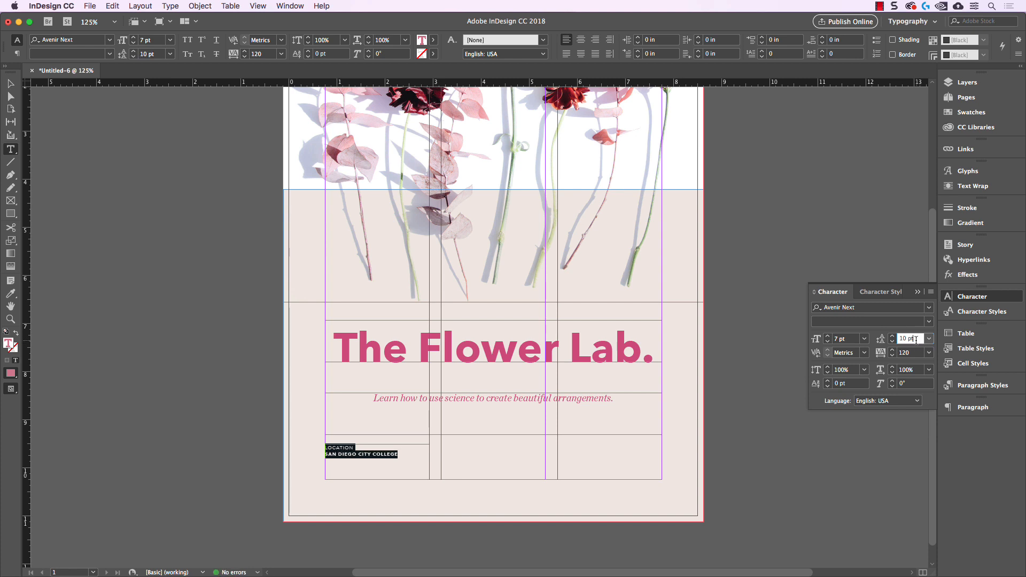
key("Up")
key("Down")
key("Down")
key("Down")
key("Up")
key("Up")
key("Up")
key("Down")
key("Up")
left_click(10, 84)
left_click(108, 198)
Examine the lower part of the flyer with and without guides, ending with the guides shown.
scroll(123, 212, "right", 1)
scroll(123, 212, "down", 1)
key("w")
key("w")
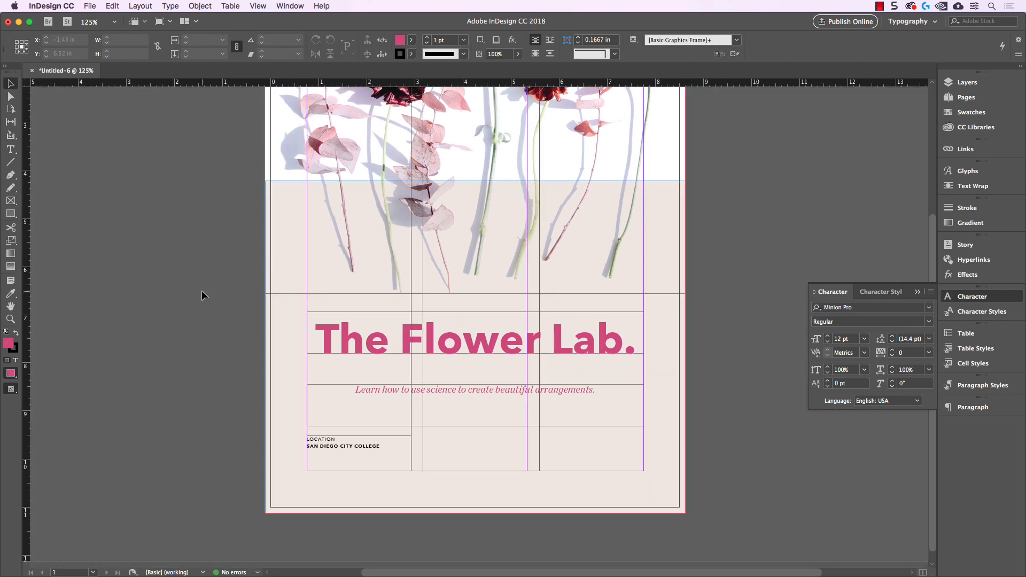
key("w")
key("w")
key("w")
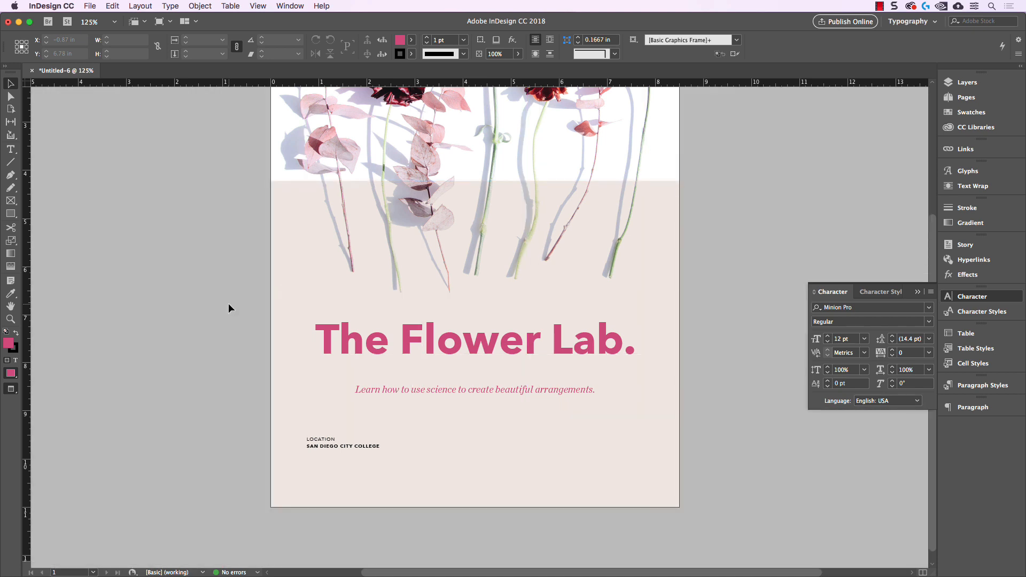
key("w")
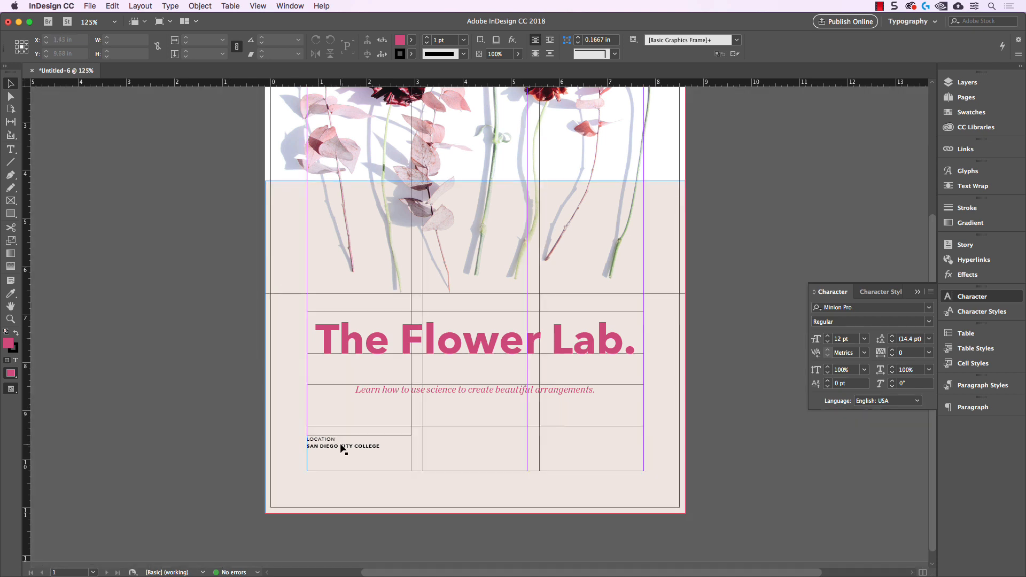
Fit the location frame's height to its text and place copies of it along the bottom margin in all three columns.
left_click(343, 448)
double_click(358, 471)
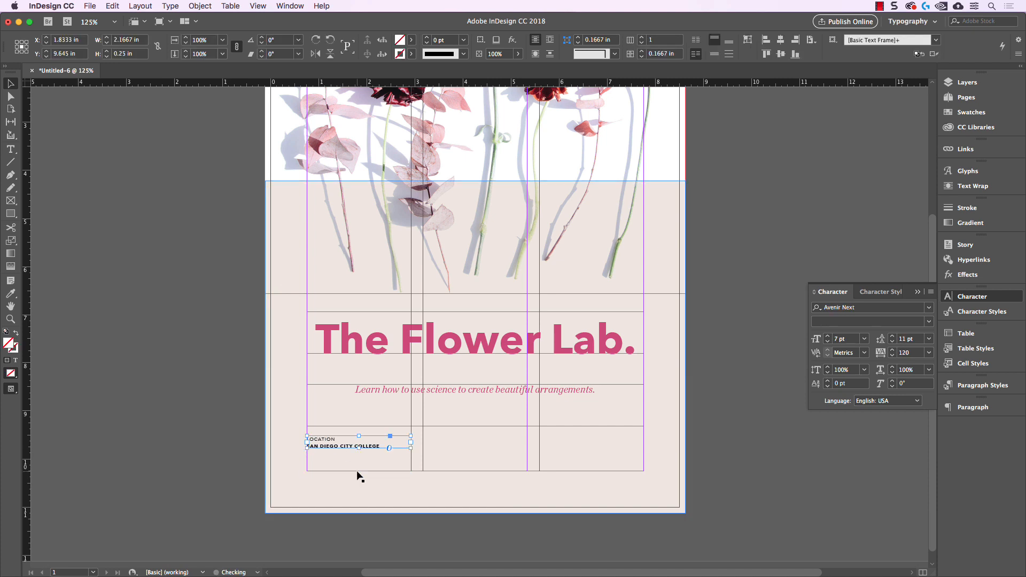
left_click_drag(345, 445, 554, 472)
left_click(217, 418)
left_click(753, 475)
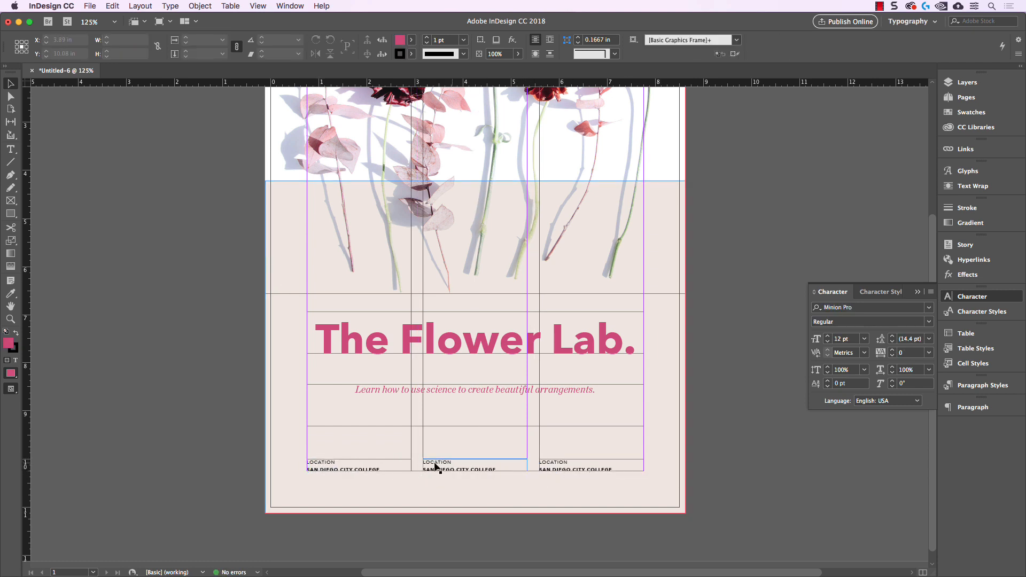
Replace the LOCATION label in the middle column with DATE/TIME, and deselect the frame.
double_click(439, 463)
left_click_drag(454, 462, 401, 461)
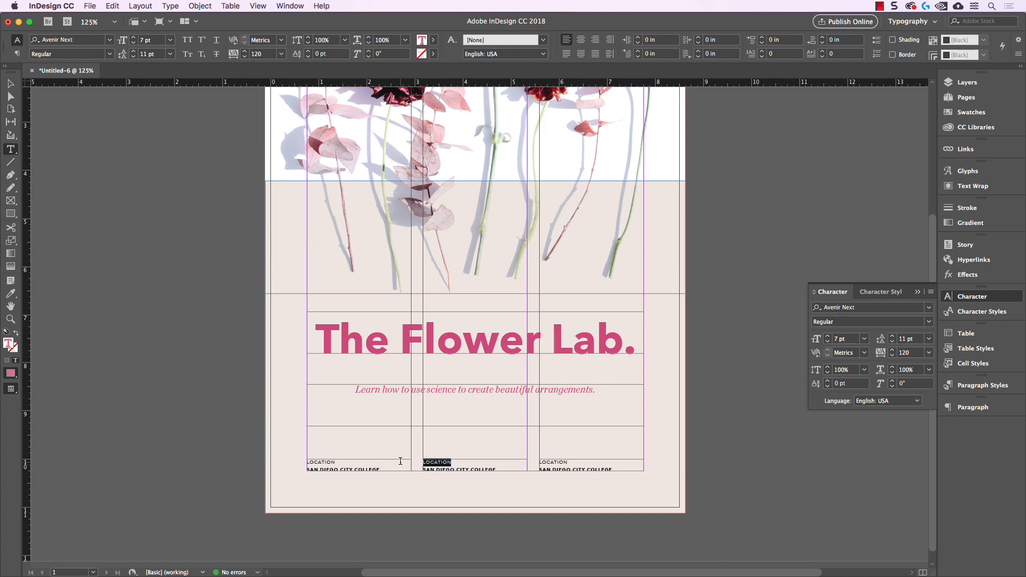
type("DATE/TIME")
key("Escape")
left_click(200, 292)
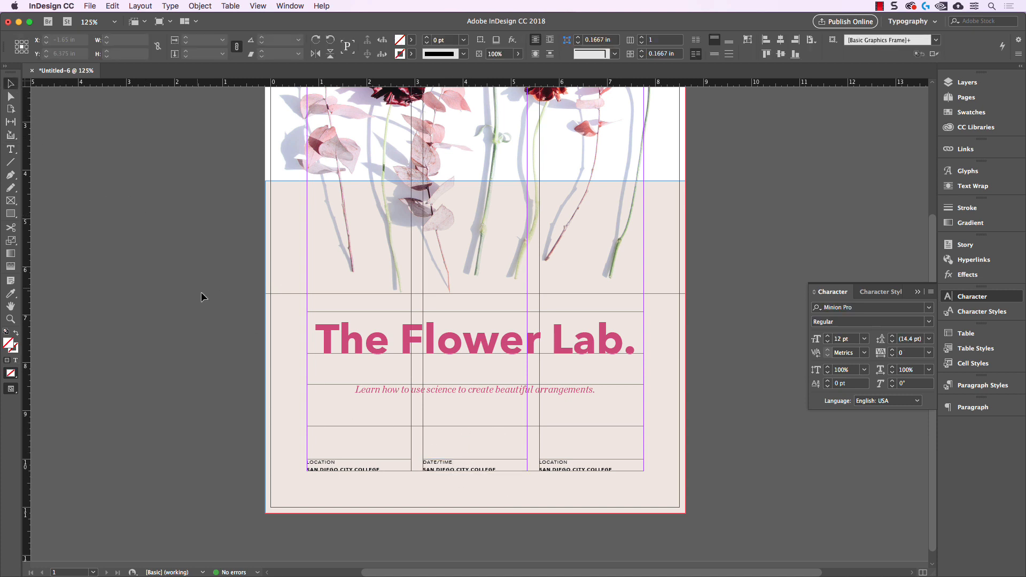
Replace the bold line under DATE/TIME in the middle column with FEBRUARY 22 @ 8:00PM.
key("super+minus")
key("super+minus")
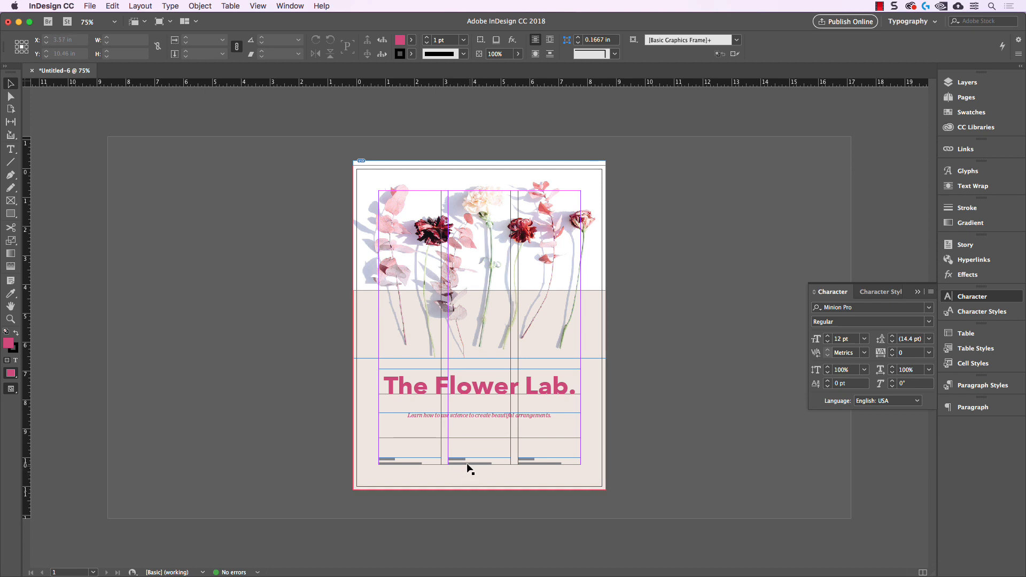
key("super+1")
key("super+2")
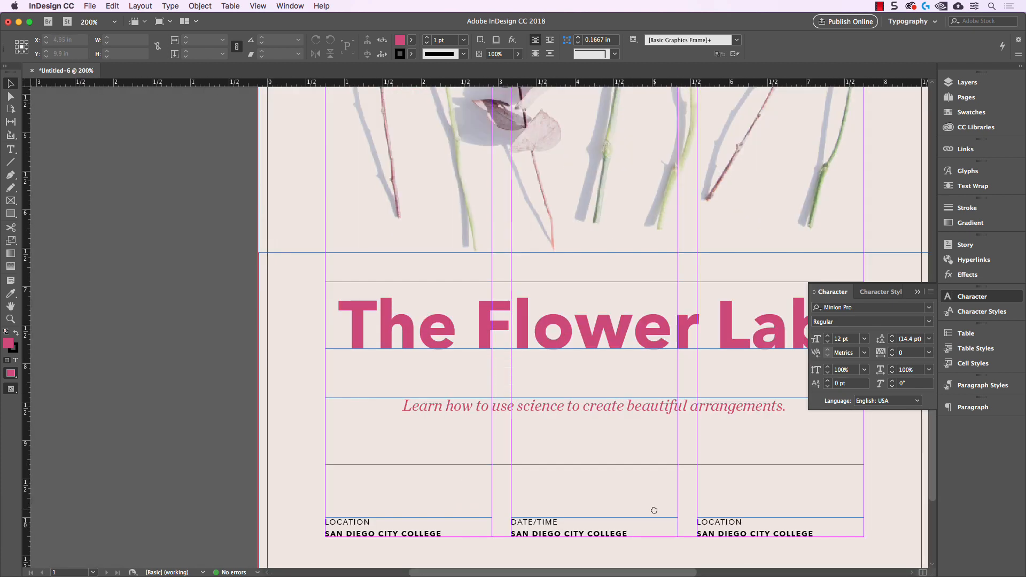
key("super+4")
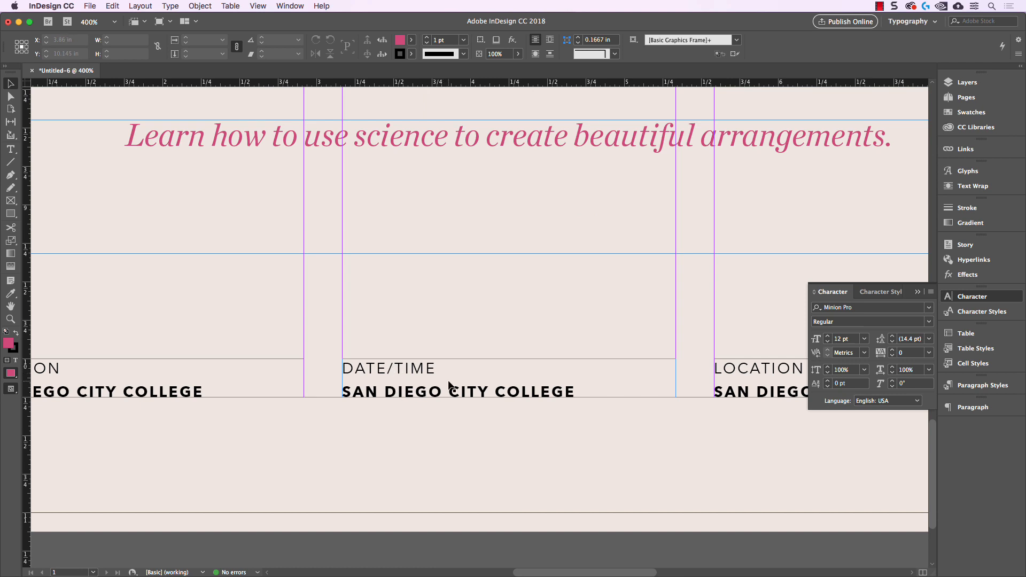
key("super+minus")
left_click_drag(543, 438, 520, 422)
double_click(409, 346)
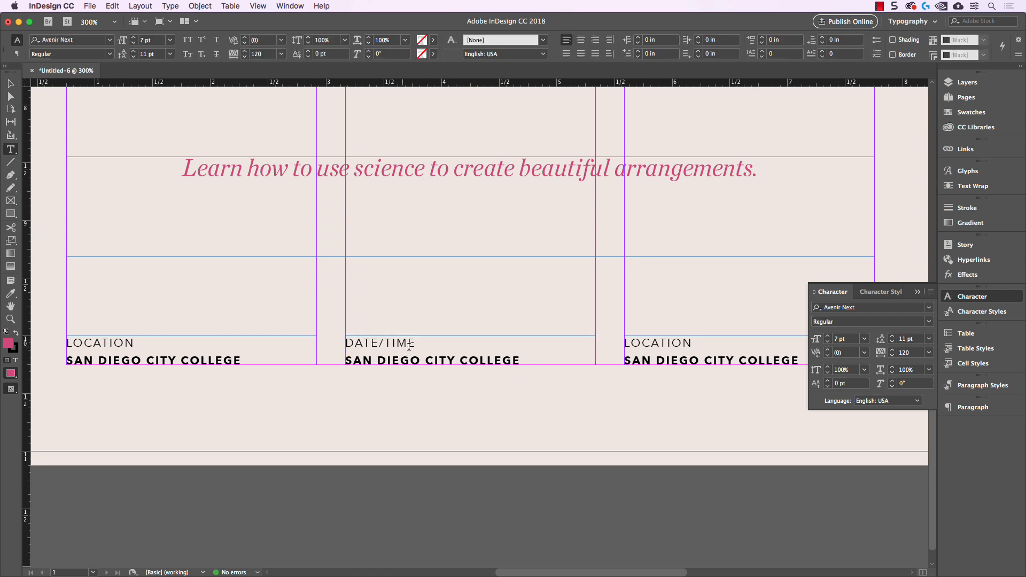
left_click_drag(521, 361, 313, 357)
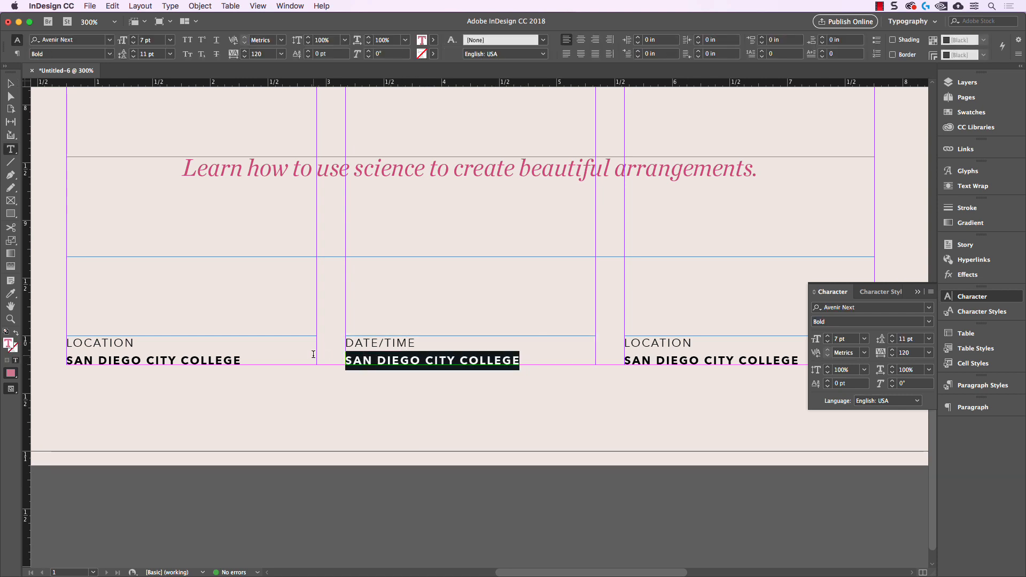
type("FEBRUARY")
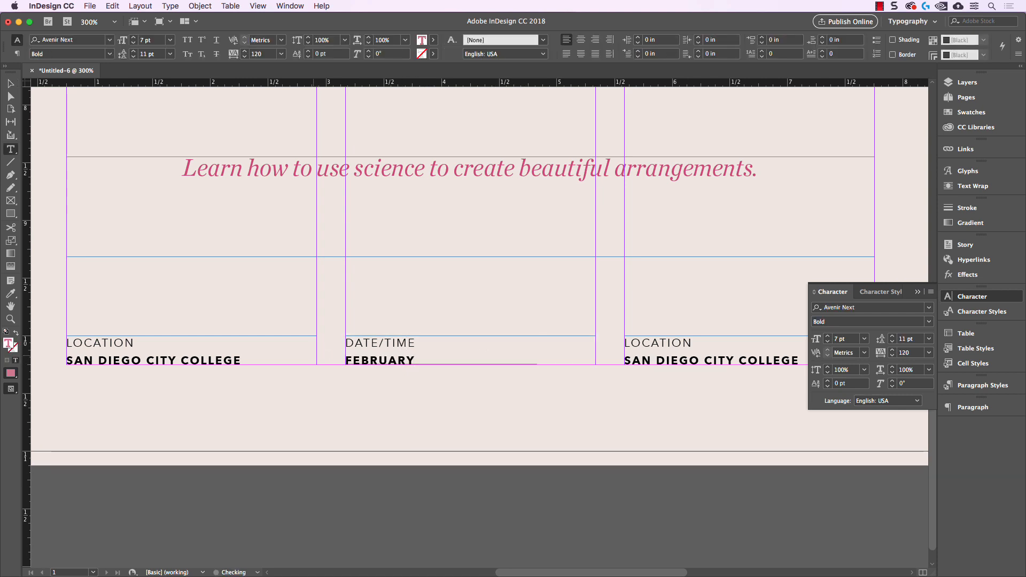
type(" 22")
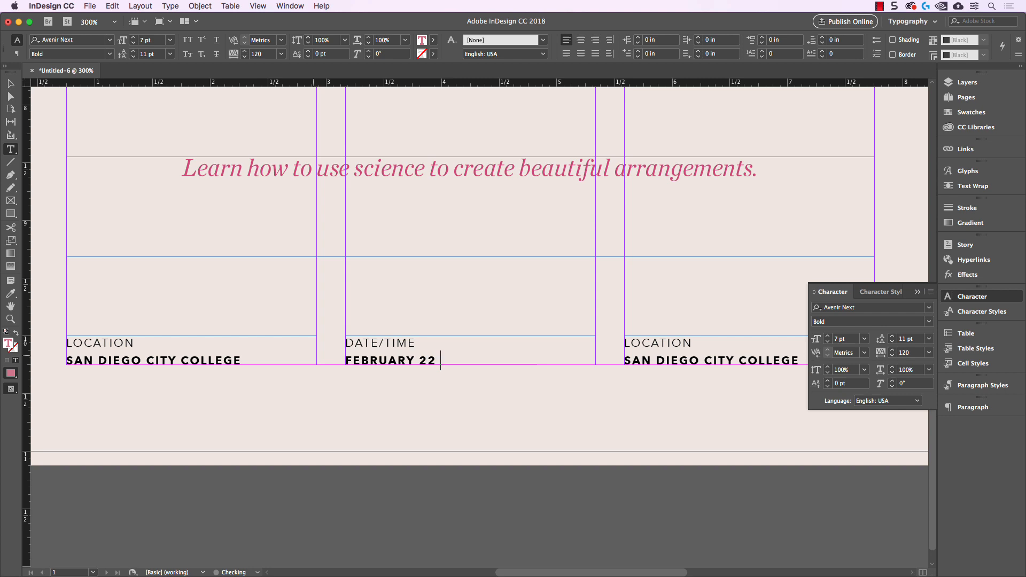
type(" @ 8:00ppm")
Replace the LOCATION label in the third column with PRICE, and collapse the Character panel.
left_click_drag(699, 343, 609, 342)
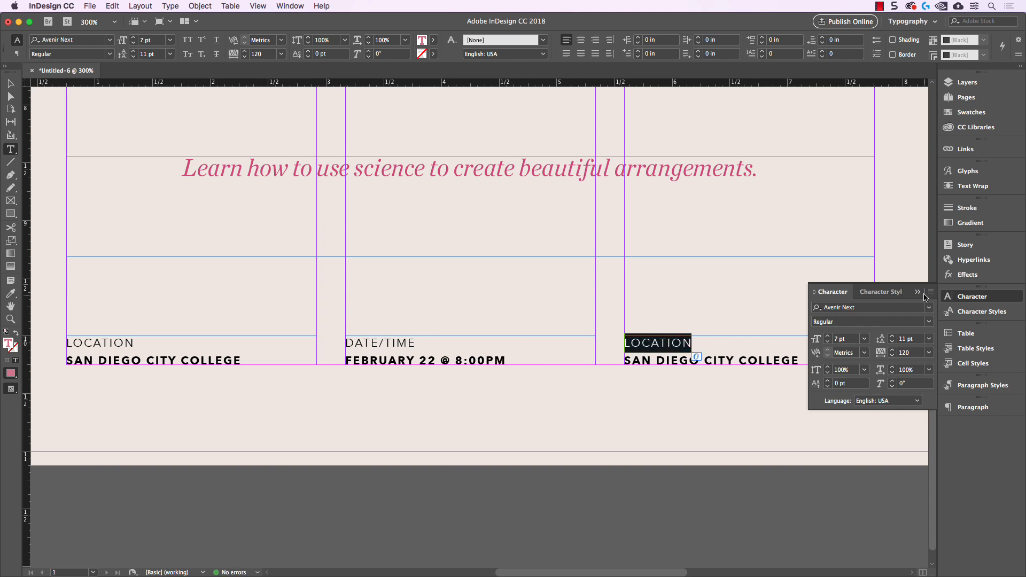
type("price")
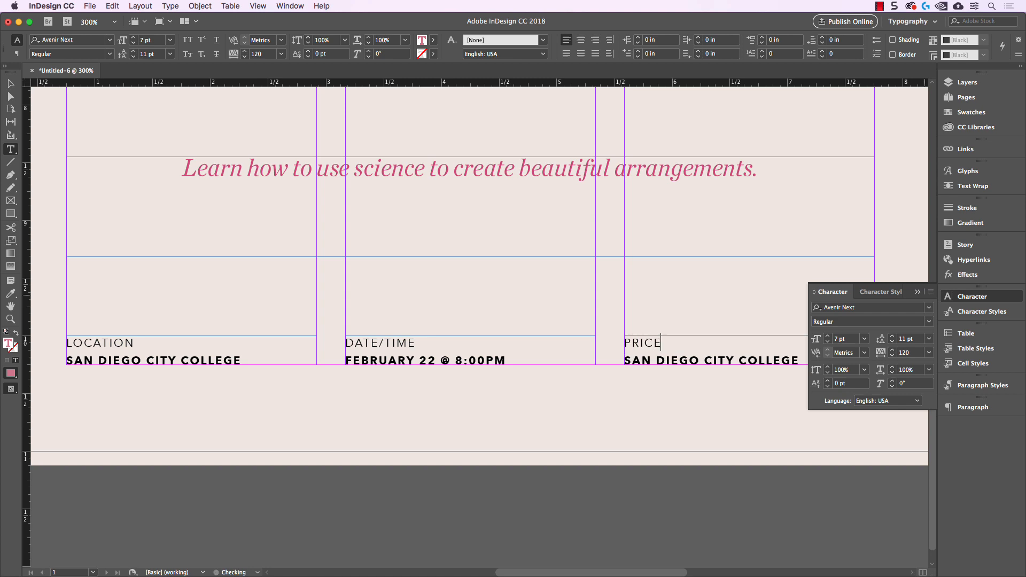
left_click(930, 292)
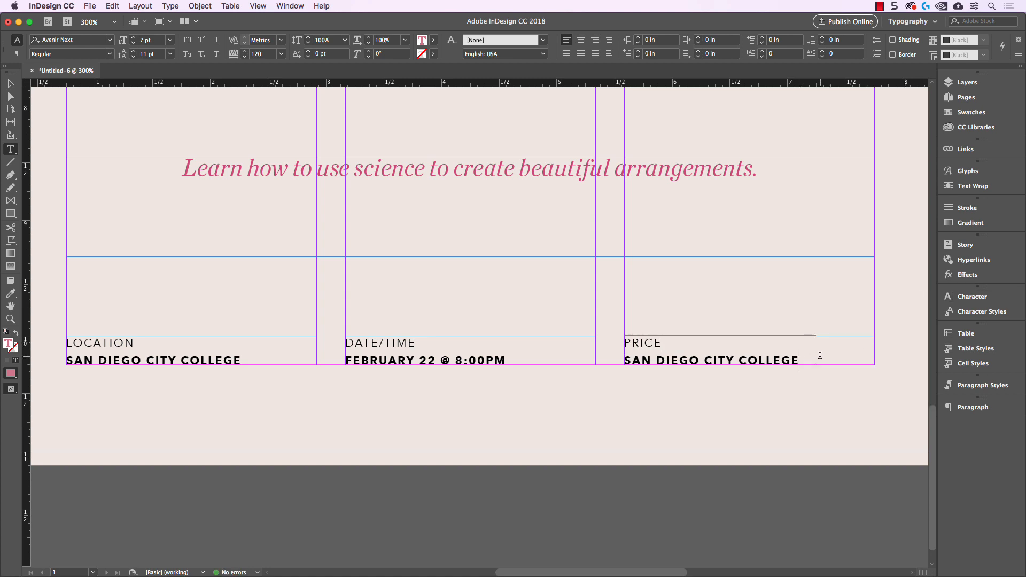
Replace the bold line under PRICE with GENERAL - $15 / STUDENTS - FREE, and deselect the frame.
left_click_drag(819, 356, 603, 366)
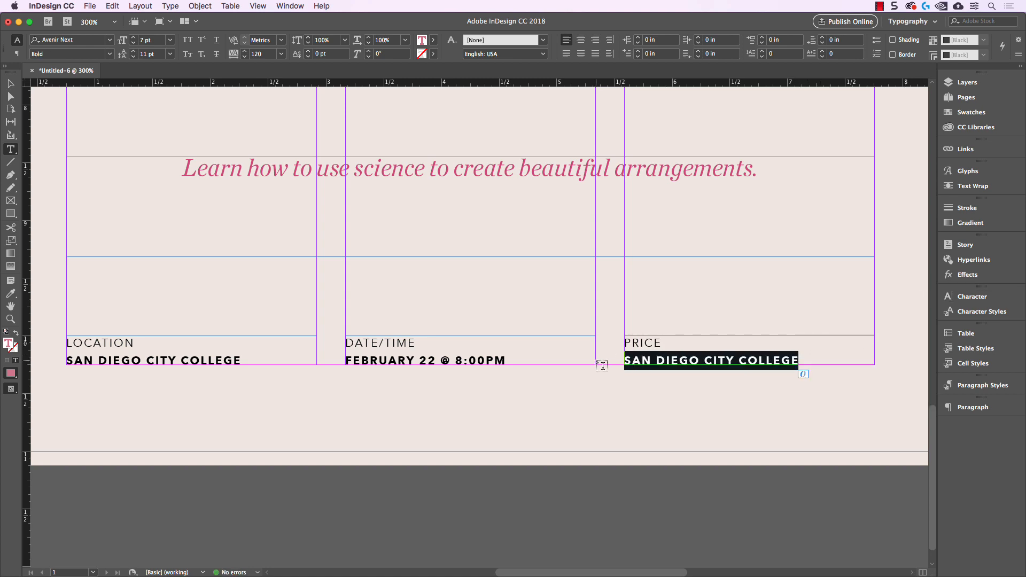
type("GENERAL")
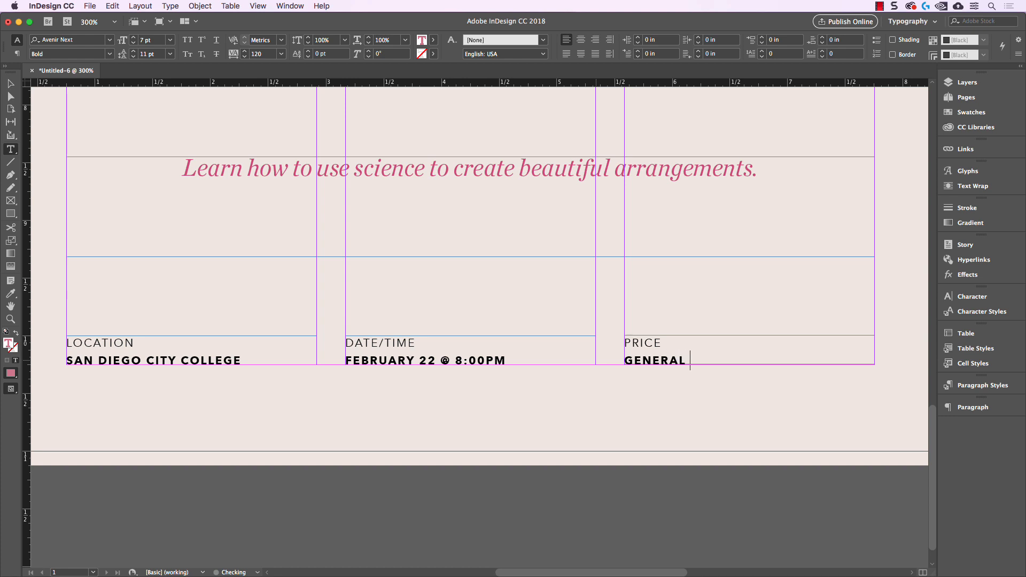
type(" - $15  /  STUDENTS")
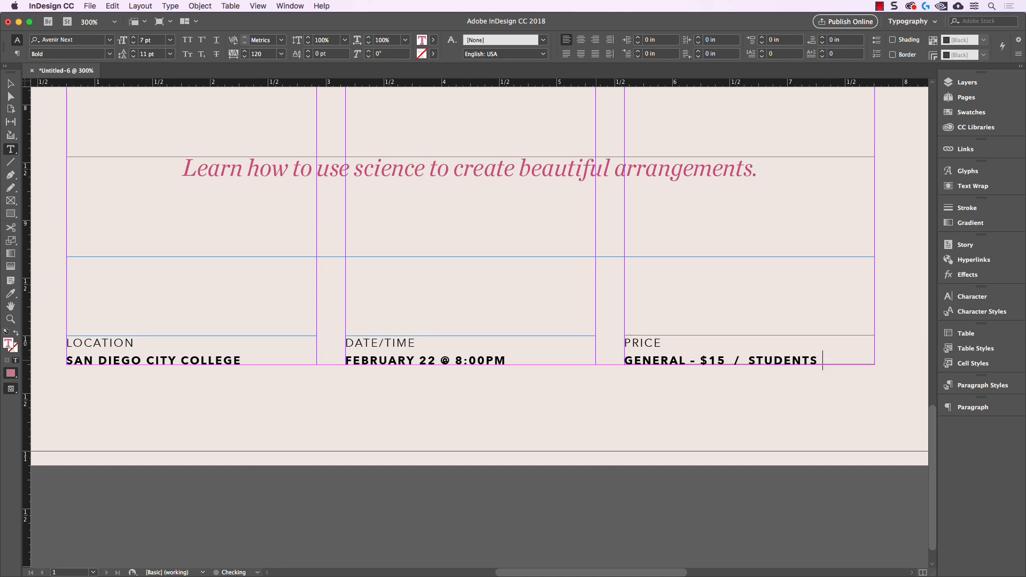
type(" - FREE")
left_click(11, 84)
left_click(615, 525)
Compare the whole flyer with and without guides and frame edges, ending in preview mode.
scroll(615, 525, "down", 3)
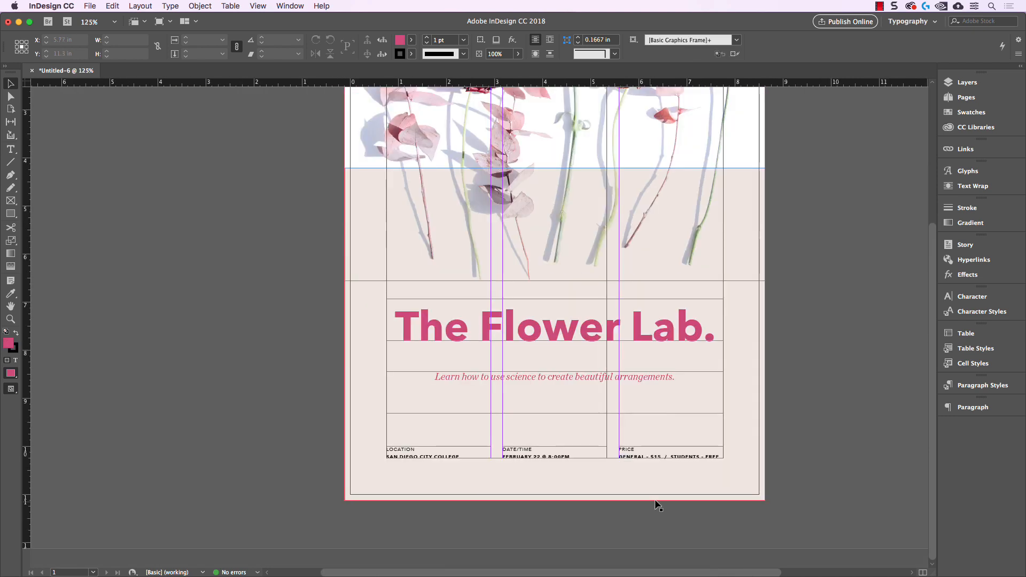
key("super+minus")
key("w")
left_click_drag(739, 353, 732, 383)
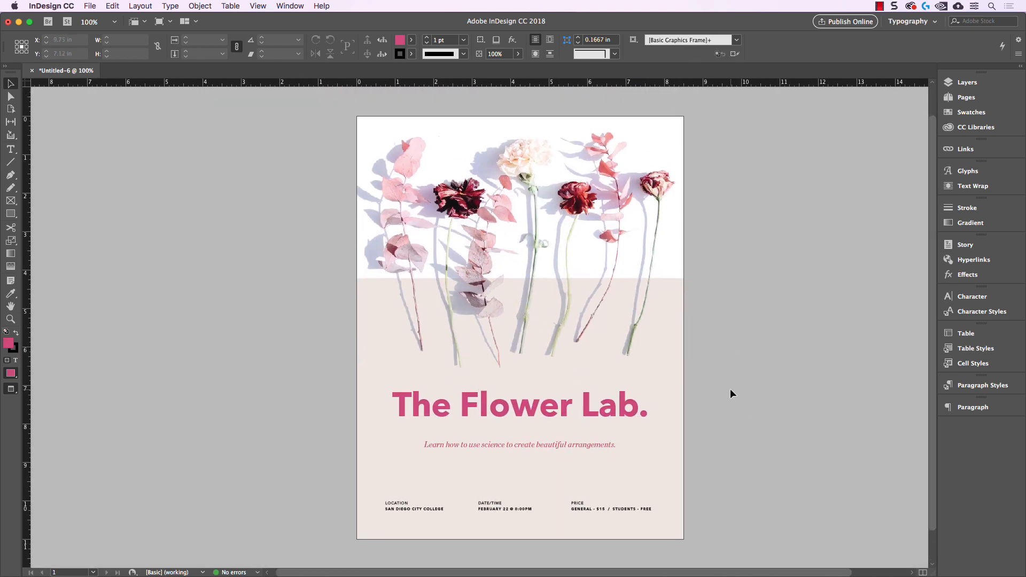
key("w")
key("w")
key("w")
key("w")
Check the headline, tagline and three event-detail frames by selecting each in turn, and deselect them.
left_click(618, 412)
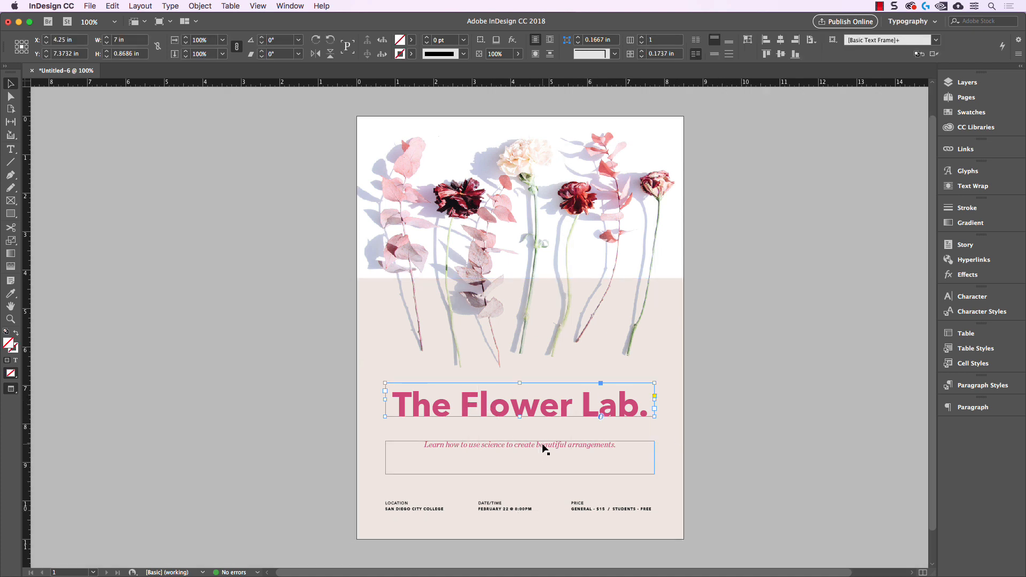
left_click(484, 449)
left_click(428, 507)
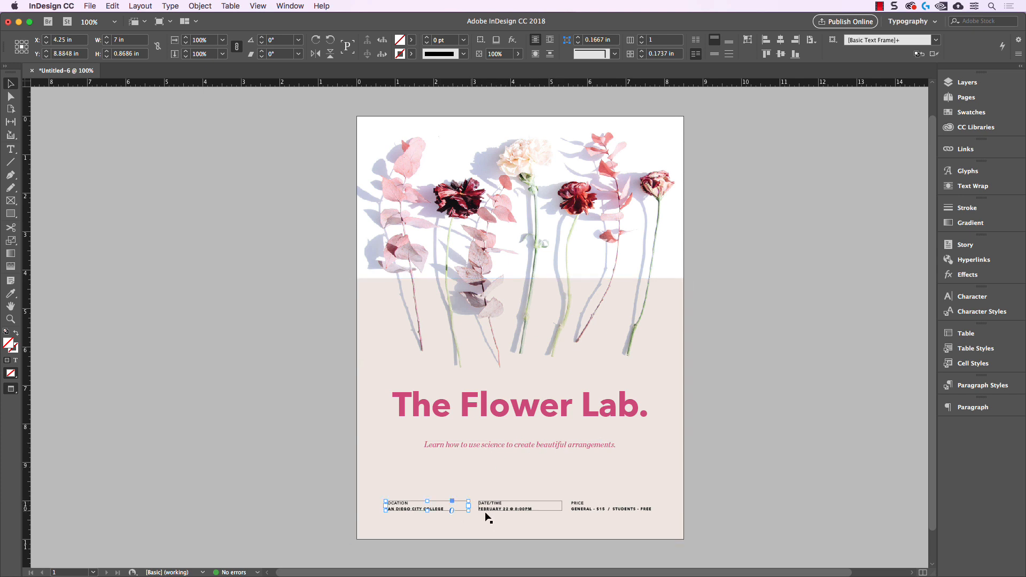
left_click(487, 514)
left_click(610, 505)
left_click(500, 508)
left_click(437, 513)
left_click(732, 494)
Inspect the price text and the tagline frame up close, and deselect to view the whole flyer.
scroll(587, 512, "up", 4)
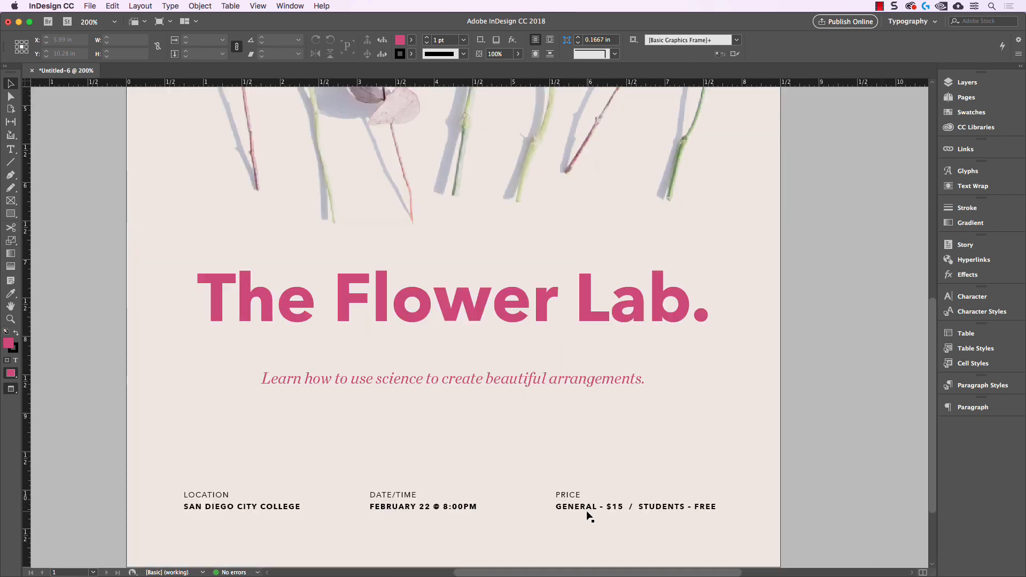
double_click(571, 489)
left_click_drag(581, 486, 690, 505)
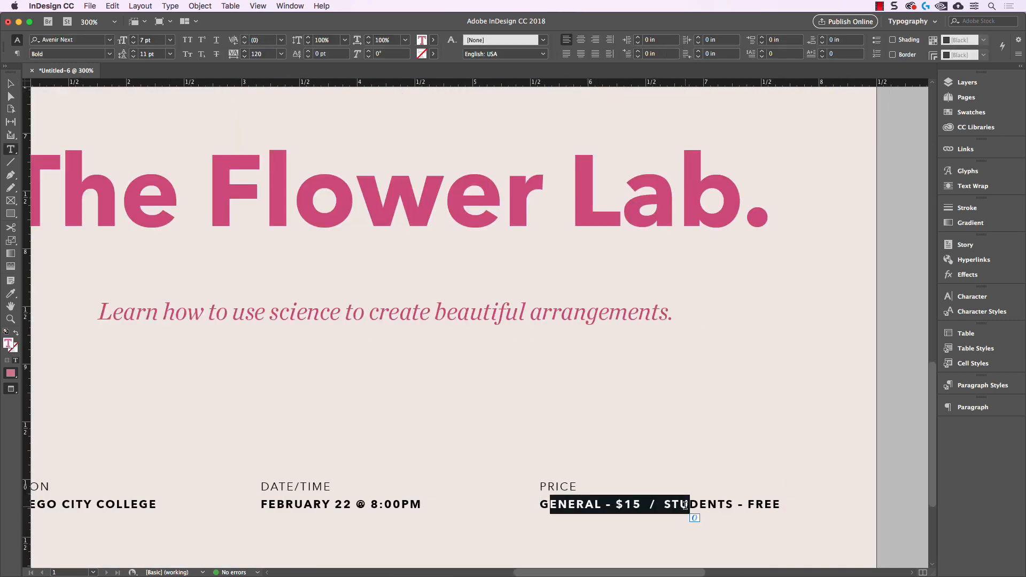
key("Escape")
left_click(470, 394)
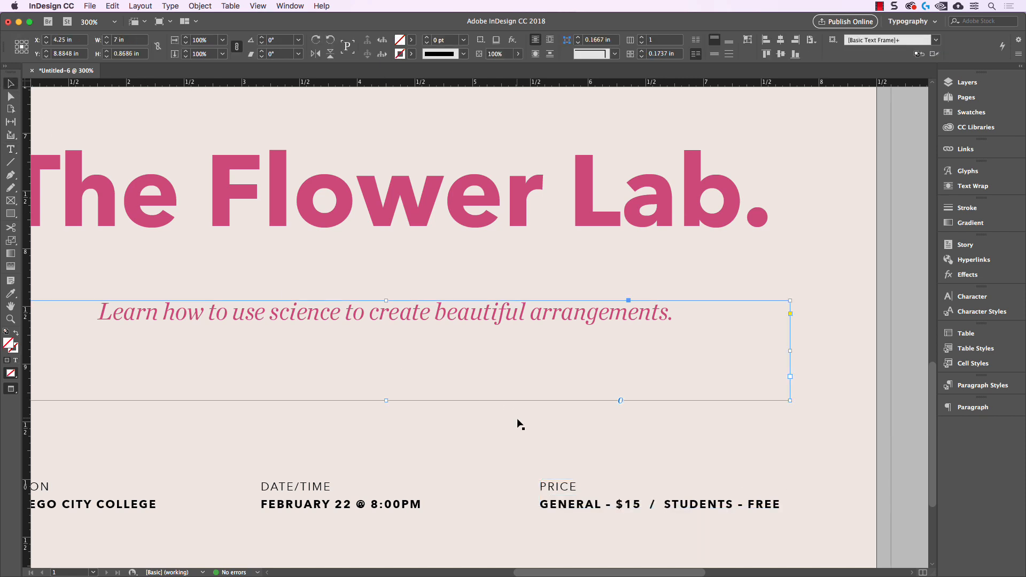
key("super+minus")
key("super+minus")
left_click(761, 404)
key("super+minus")
key("super+minus")
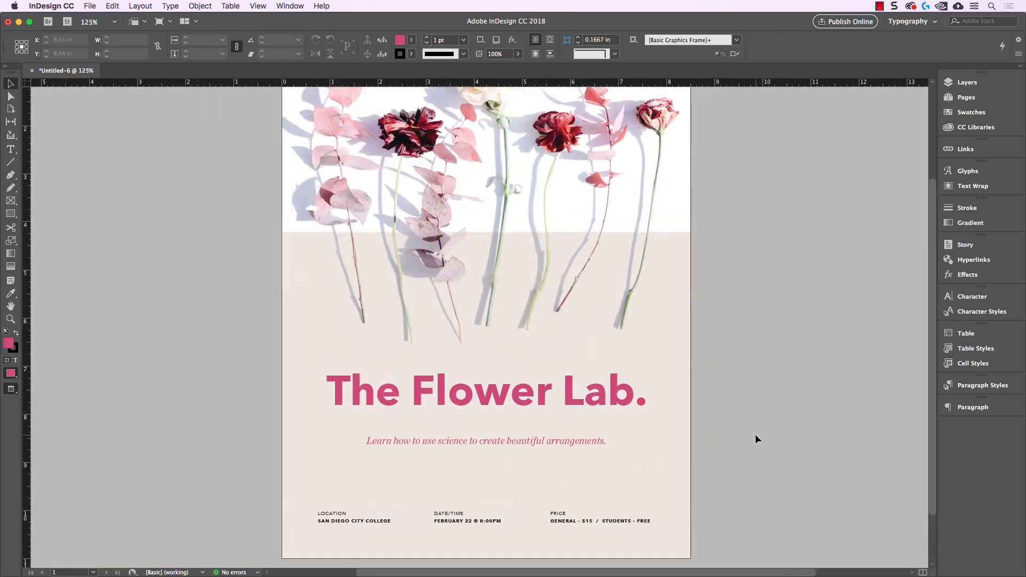
key("super+minus")
Check the effective PPI of the placed Flowers.jpg photo in its link info, and deselect the photo.
left_click(479, 259)
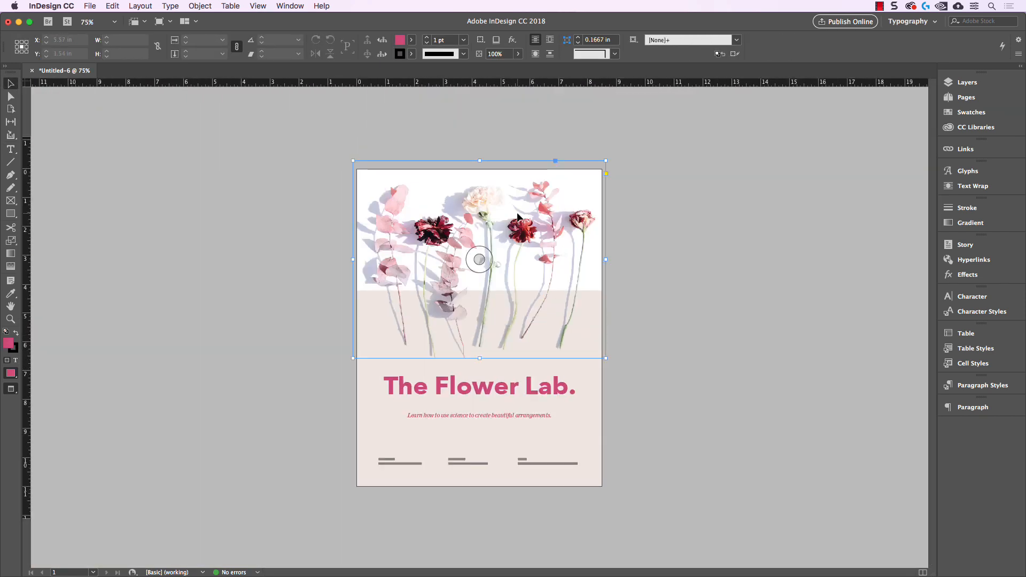
left_click(965, 150)
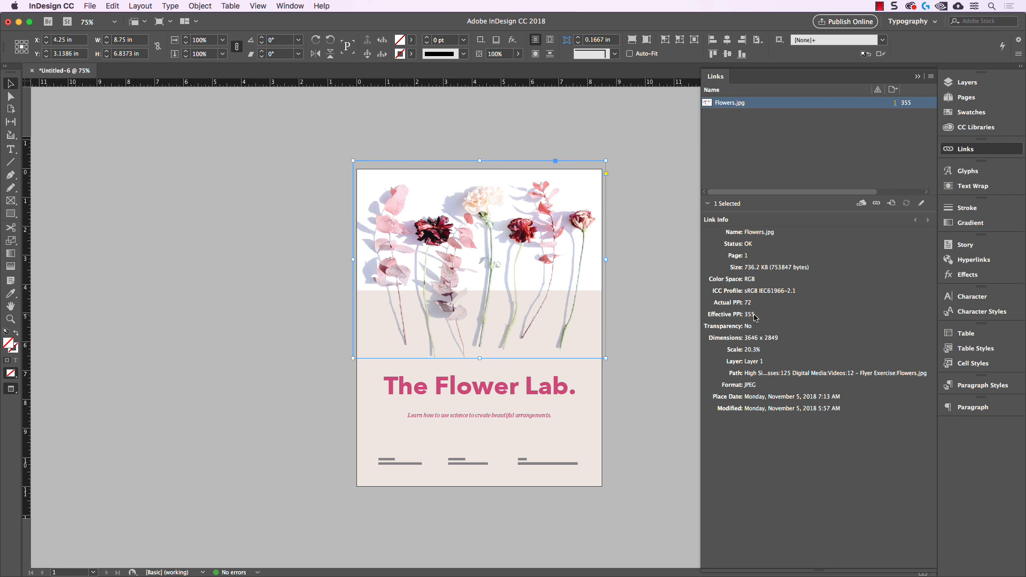
left_click(656, 339)
Show the guides, align the Background rectangle's lower-right corner with the bleed corner, deselect it, and collapse the Links panel.
key("super+1")
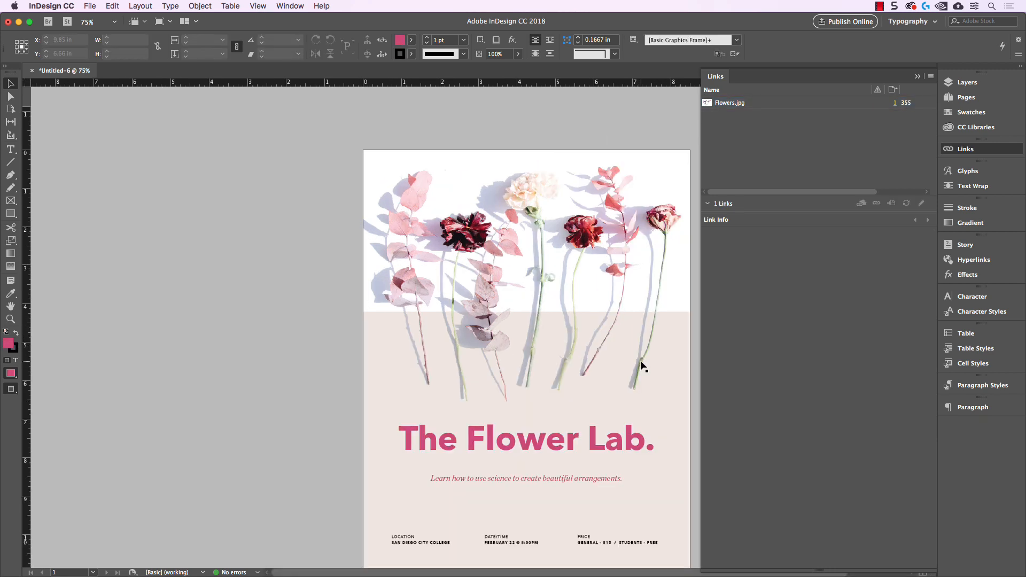
key("w")
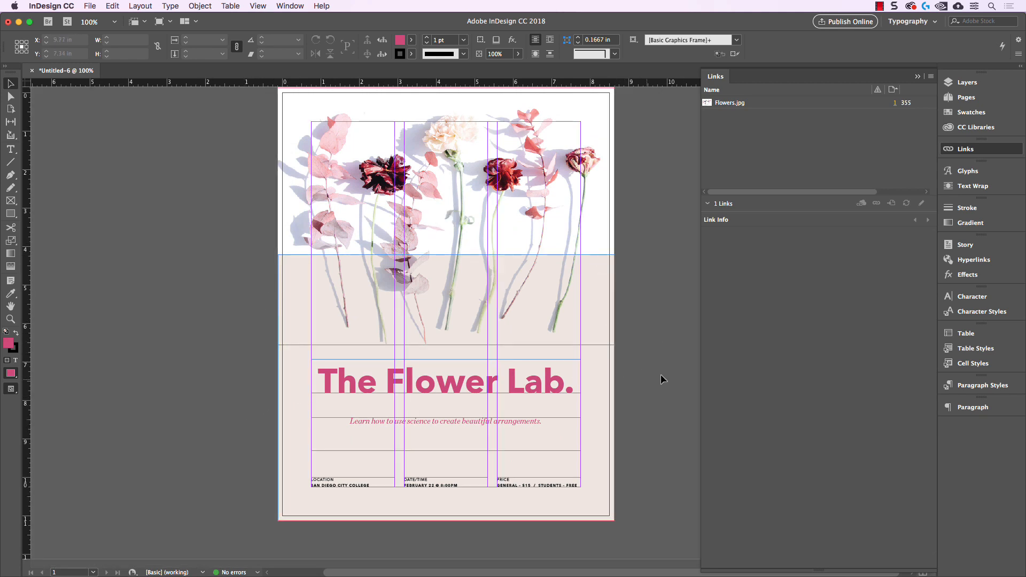
scroll(638, 399, "up", 7)
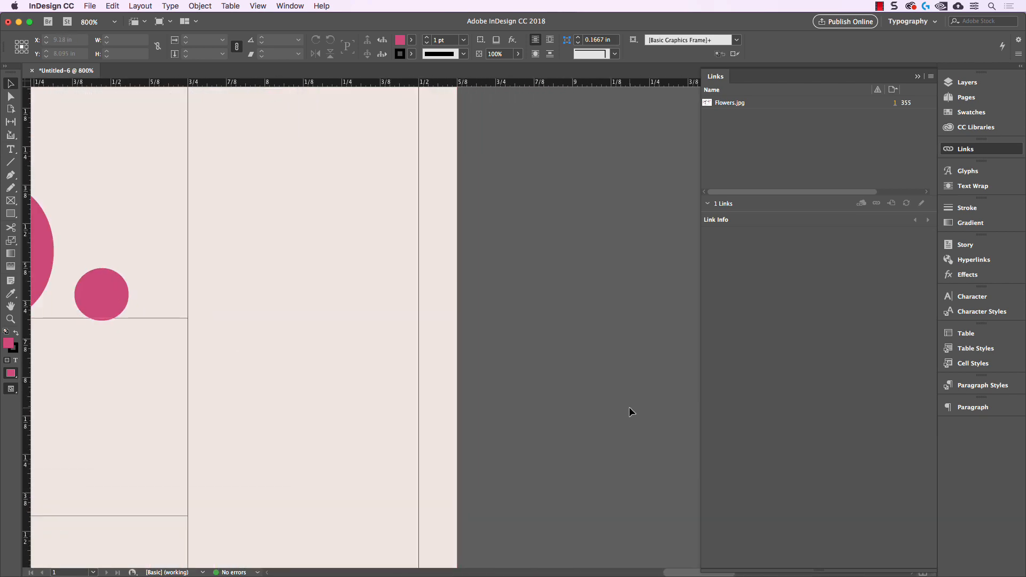
left_click_drag(495, 442, 536, 107)
left_click_drag(539, 448, 541, 166)
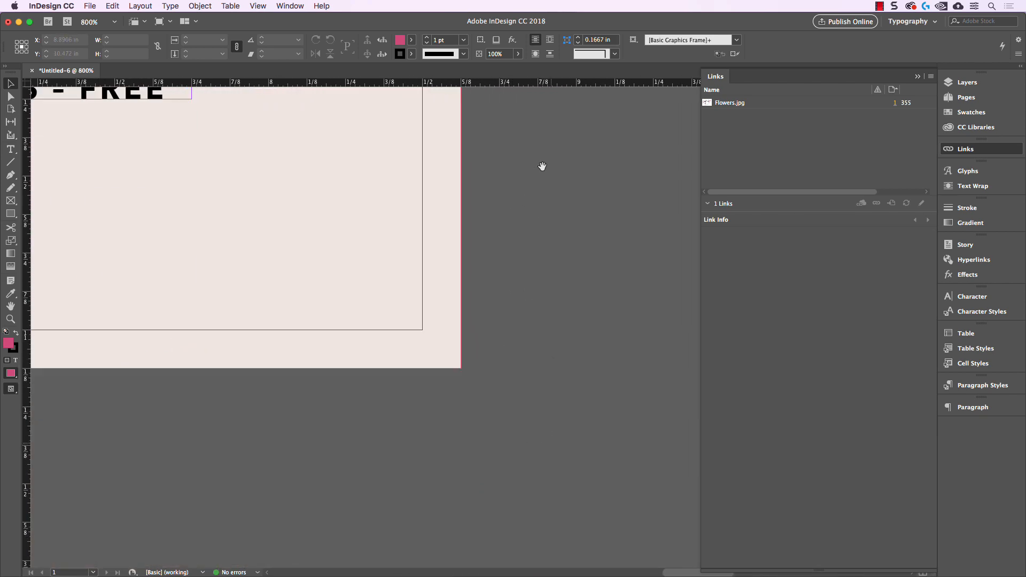
left_click(458, 362)
mouse_move(460, 368)
left_mouse_down()
mouse_move(426, 332)
mouse_move(460, 367)
left_mouse_up()
scroll(572, 367, "down", 6)
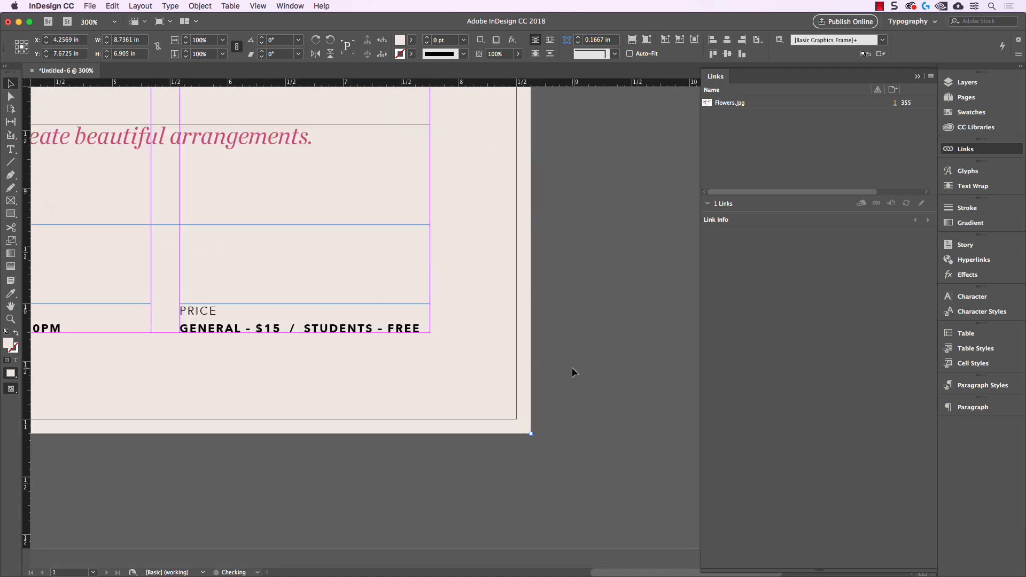
key("super+minus")
left_click_drag(600, 316, 615, 350)
left_click(665, 265)
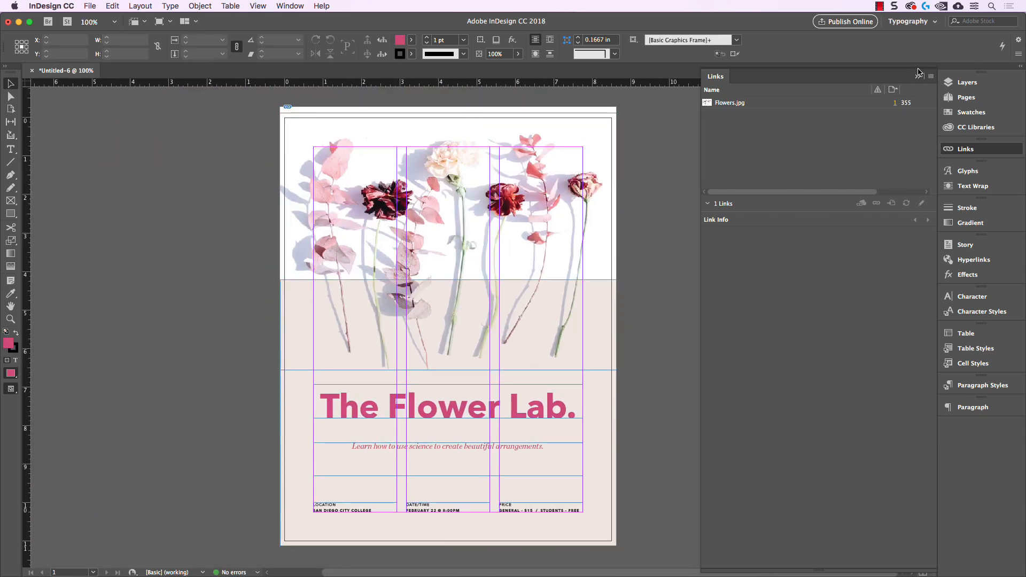
left_click(918, 76)
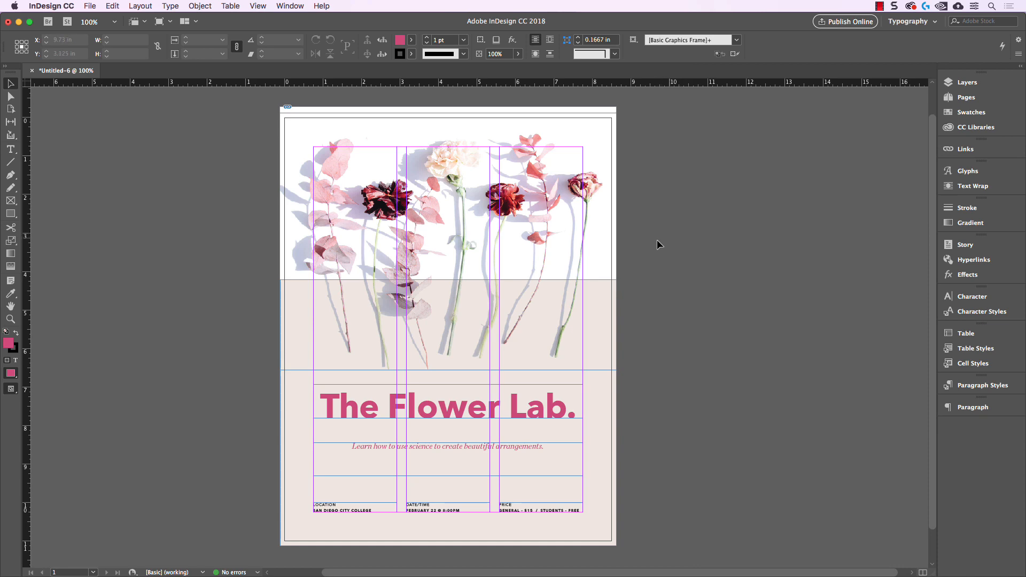
Start exporting the flyer and choose the 12 – Flyer Exercise folder inside Videos as the destination.
left_click(93, 10)
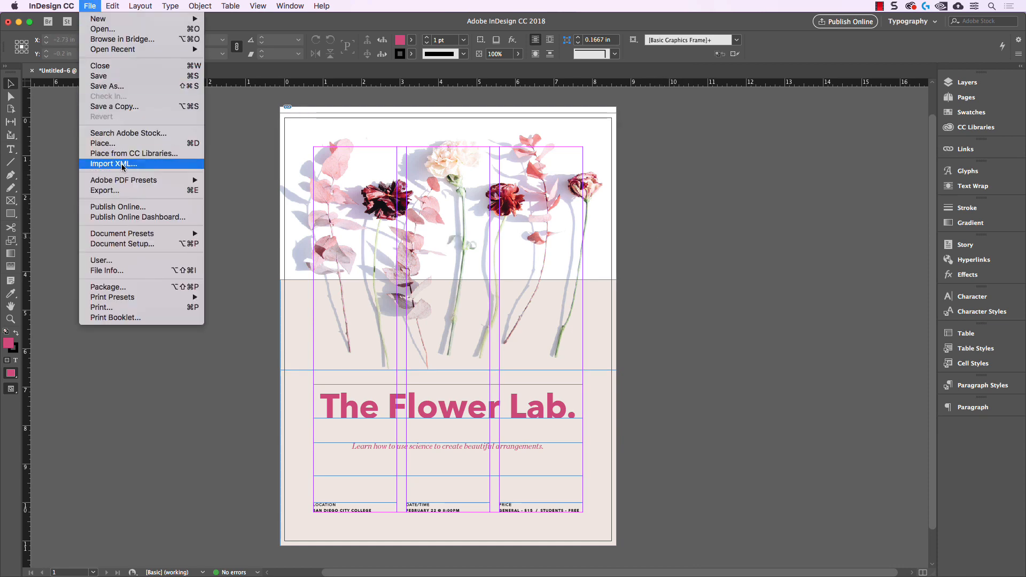
left_click(125, 190)
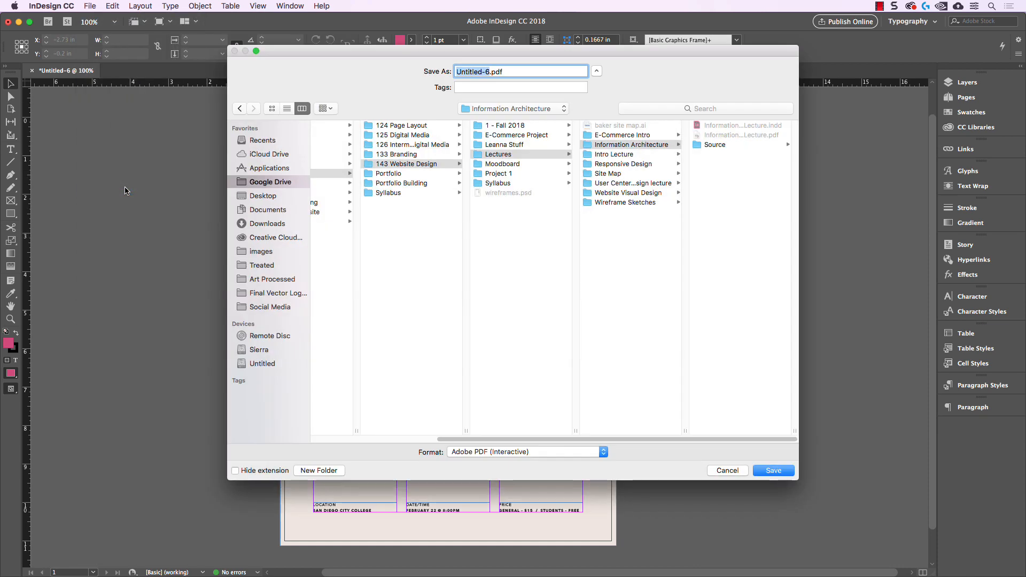
left_click(553, 110)
left_click(508, 232)
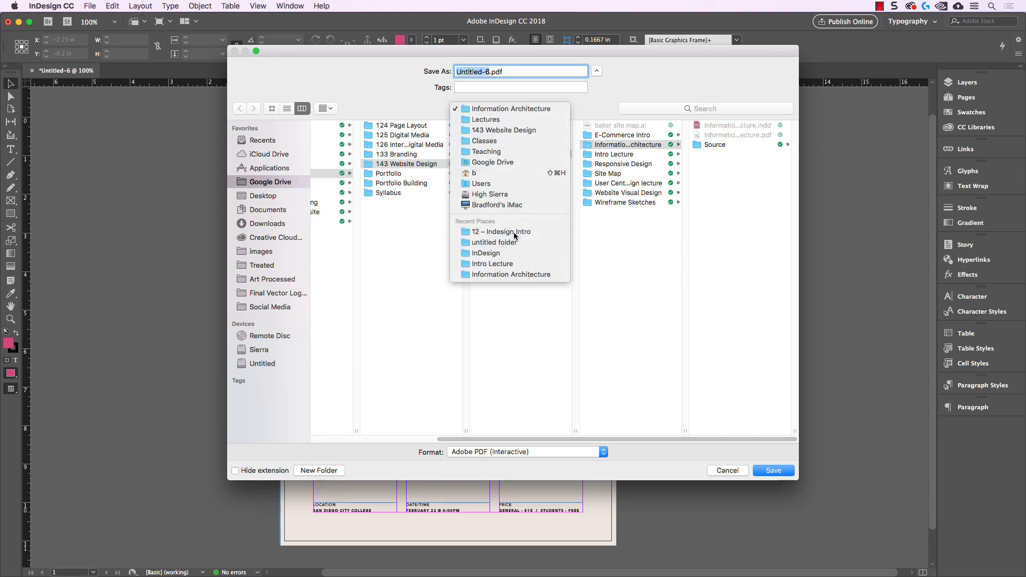
scroll(653, 369, "down", 2)
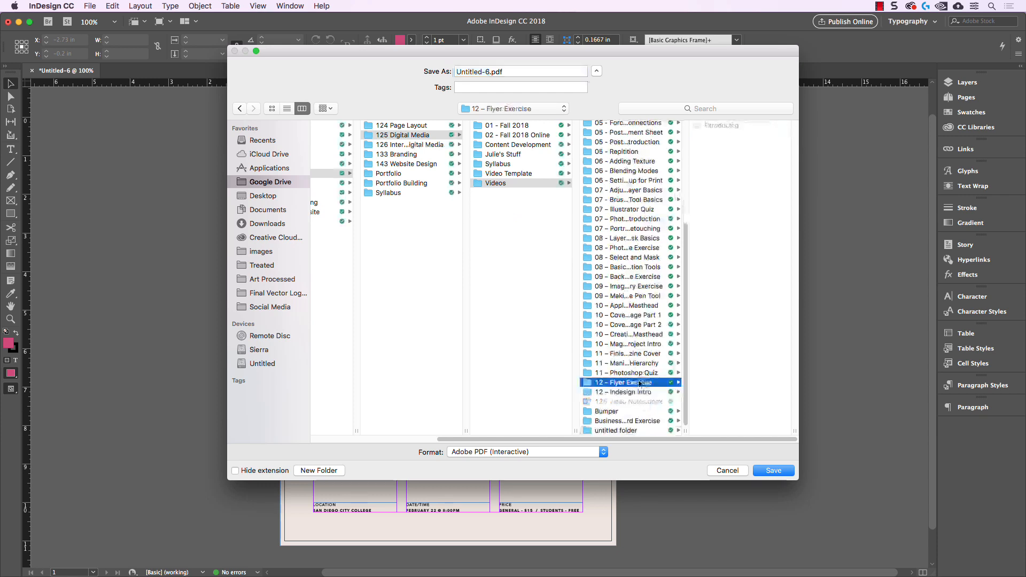
left_click(641, 382)
Name the export file The Flower Lab, set its format to Adobe PDF (Print), and save to reach the PDF options.
left_click(502, 75)
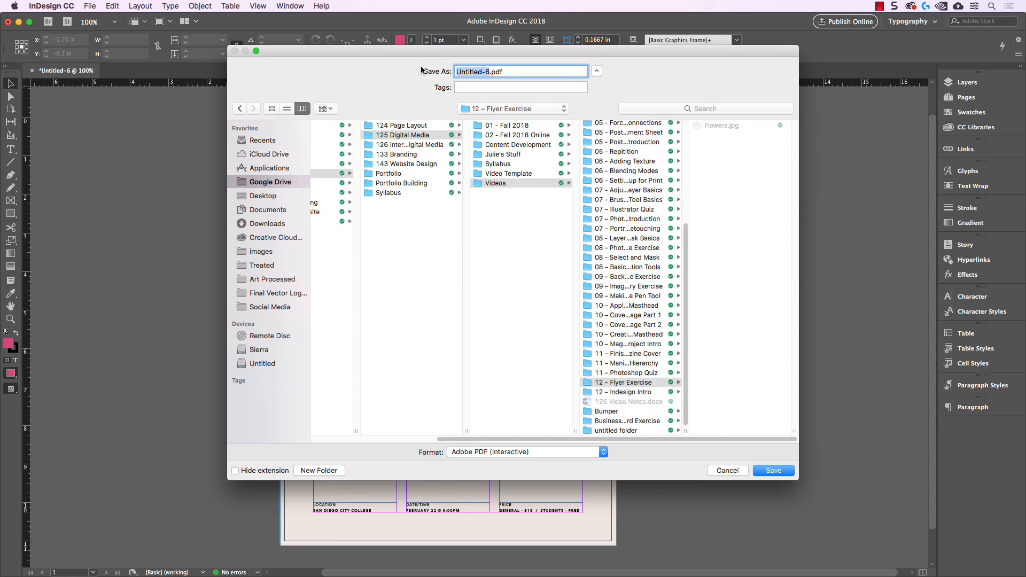
type("The Flower Lab")
left_click(564, 452)
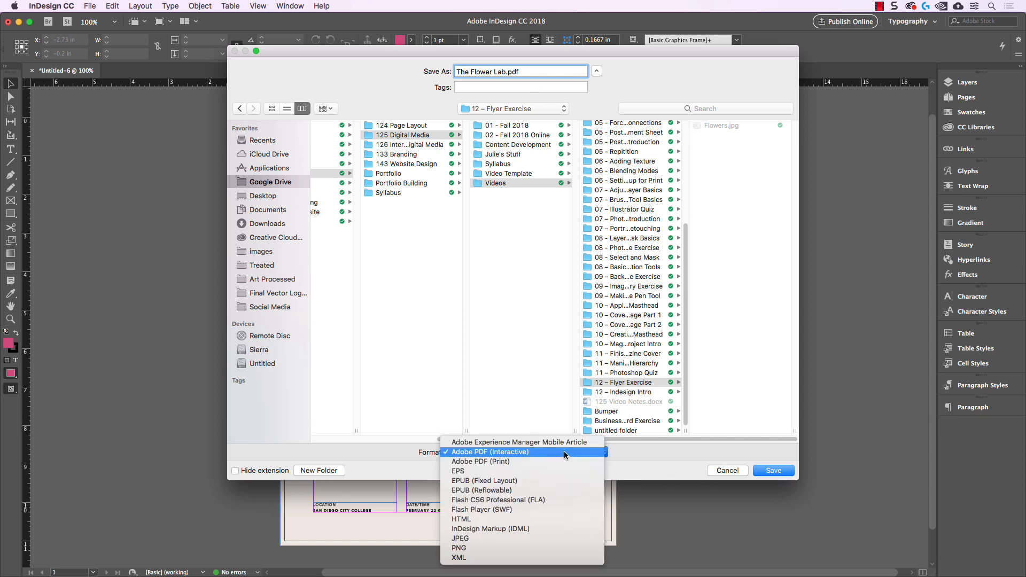
left_click(492, 463)
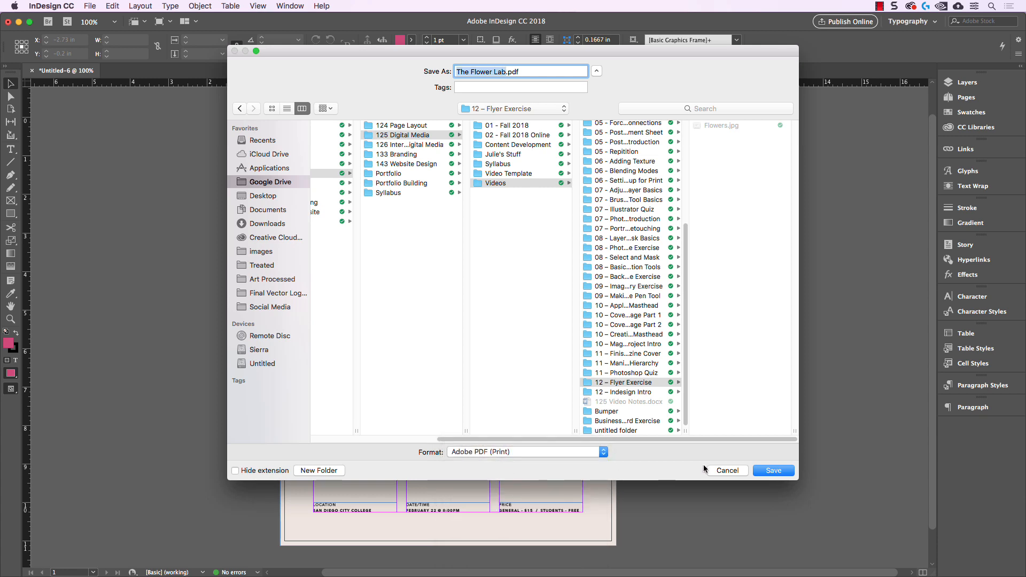
left_click(775, 471)
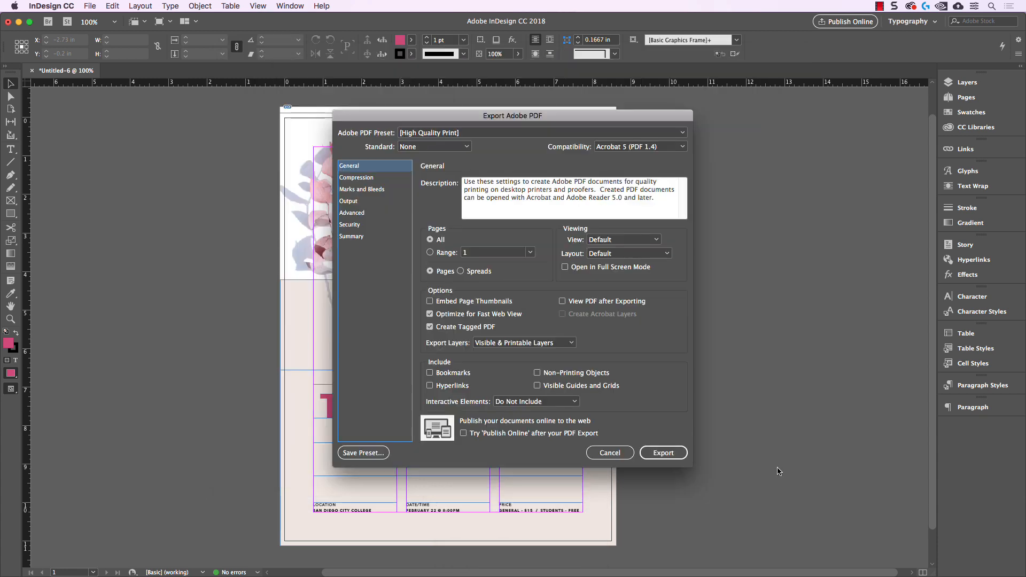
Review the general and compression settings, enable the document bleed settings and crop marks, and export the PDF based on High Quality Print.
left_click(365, 177)
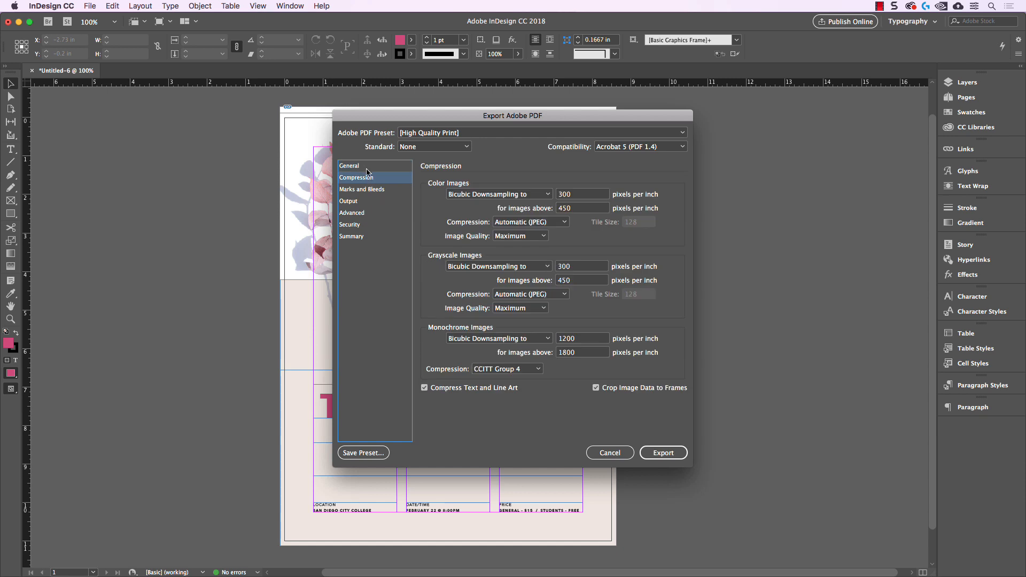
left_click(367, 168)
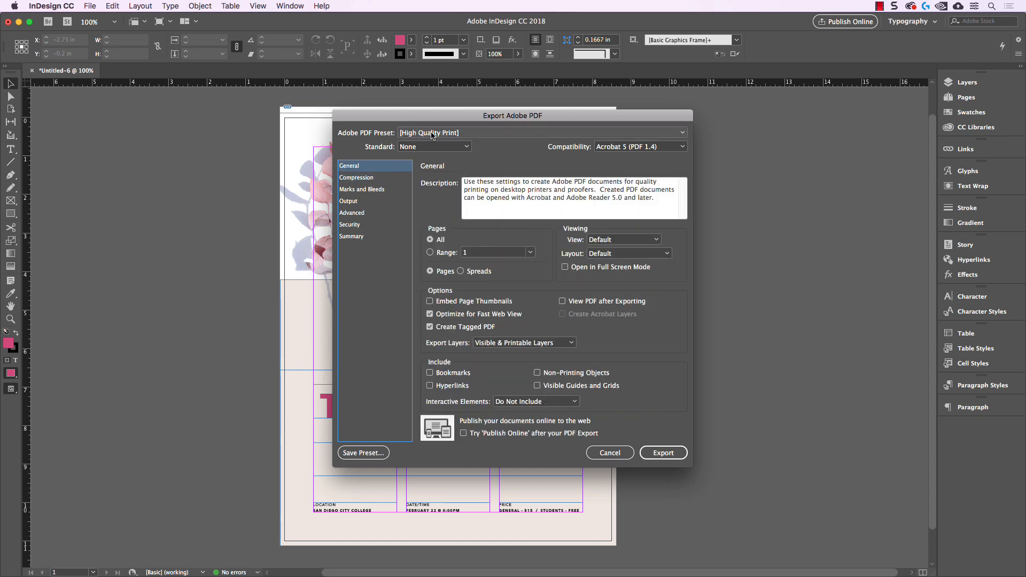
left_click(364, 190)
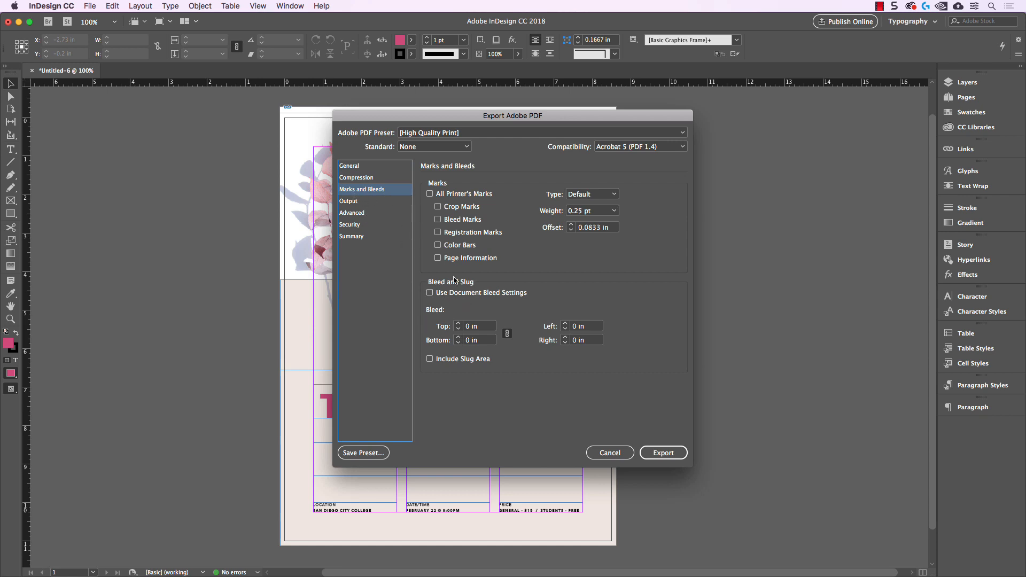
left_click(447, 294)
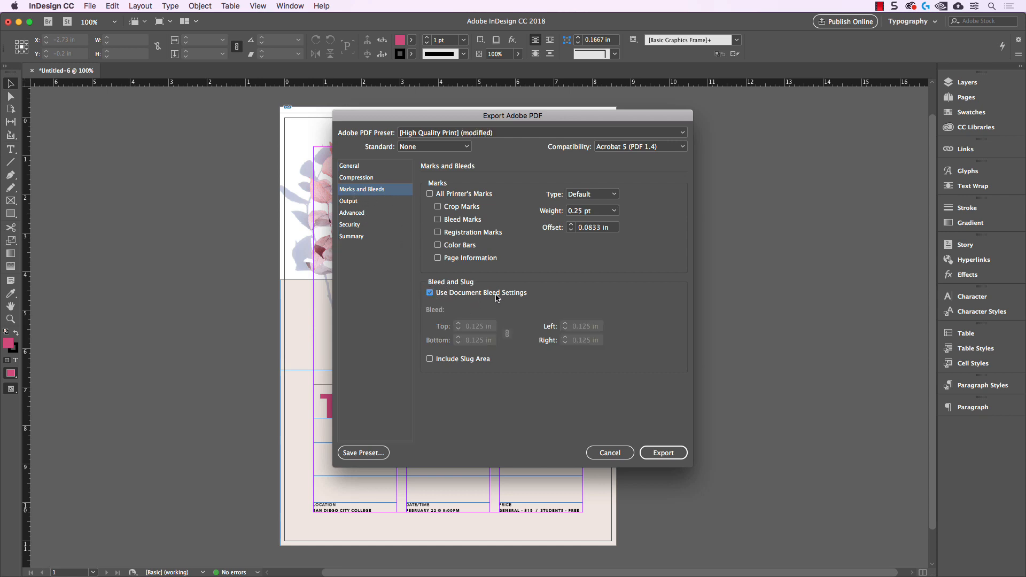
left_click(451, 208)
left_click(370, 166)
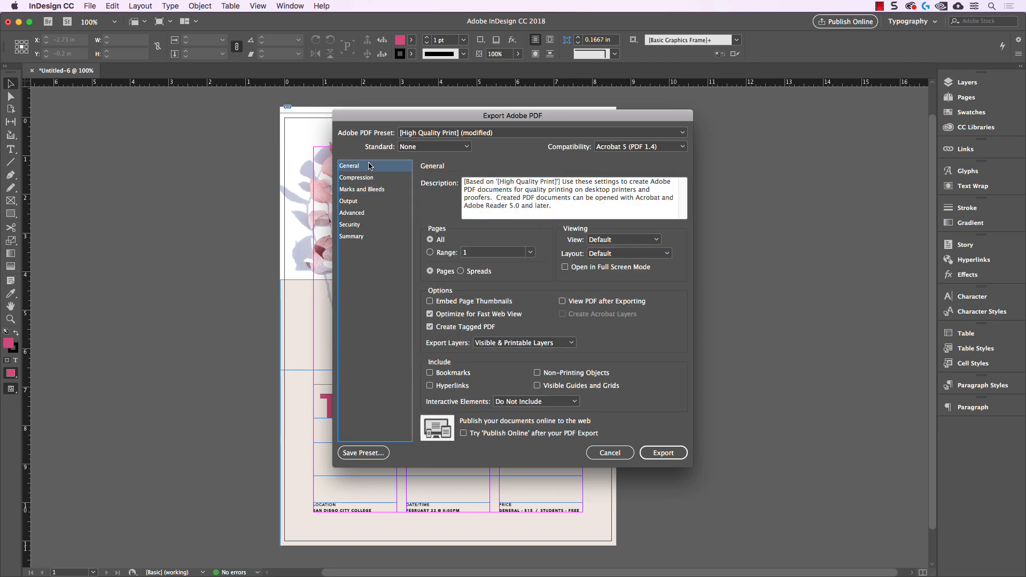
left_click(667, 452)
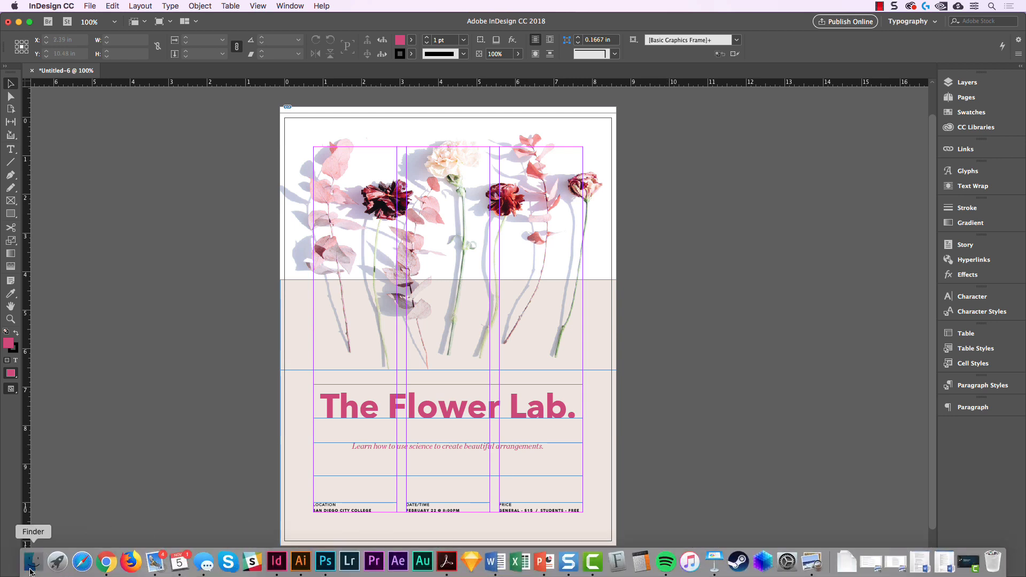
Switch to Finder, open The Flower Lab.pdf in Preview, and move its window aside to check the exported flyer.
left_click(51, 557)
double_click(209, 67)
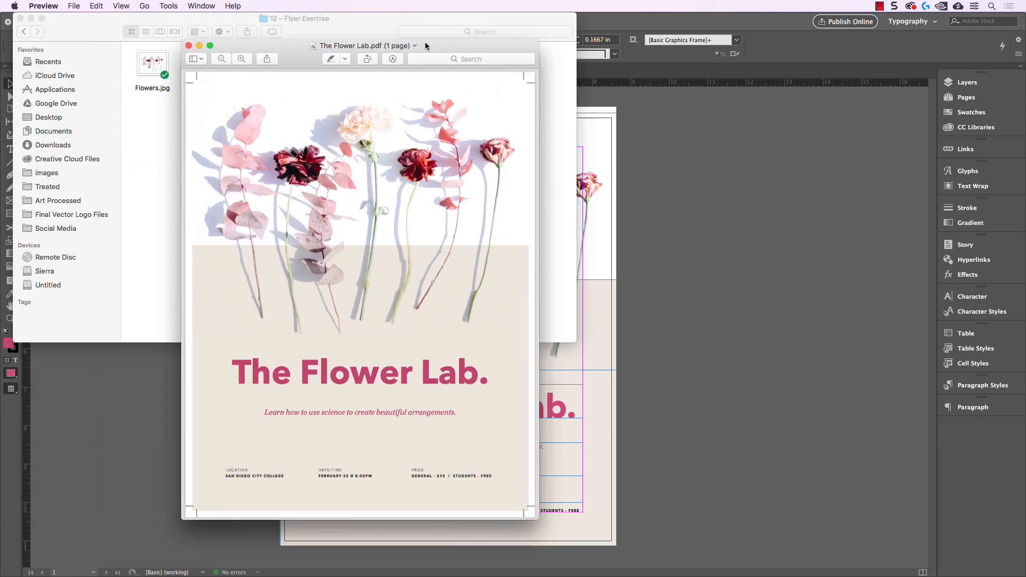
left_click_drag(425, 45, 508, 46)
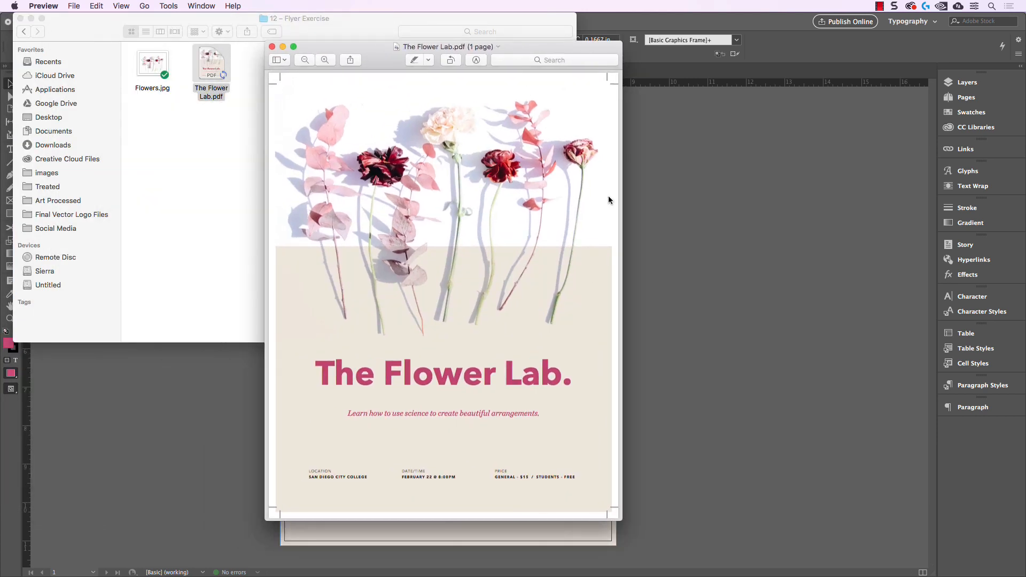